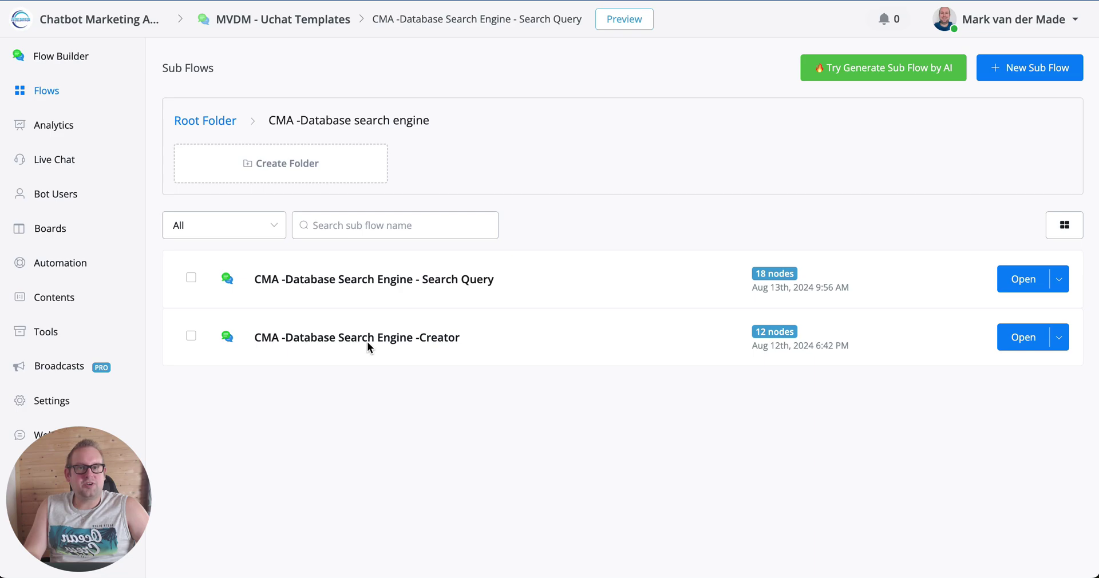
Step: Open the CMA -Database Search Engine -Creator sub flow and the Create Chat Completion action of its first generate AI reply node
left_click(1005, 342)
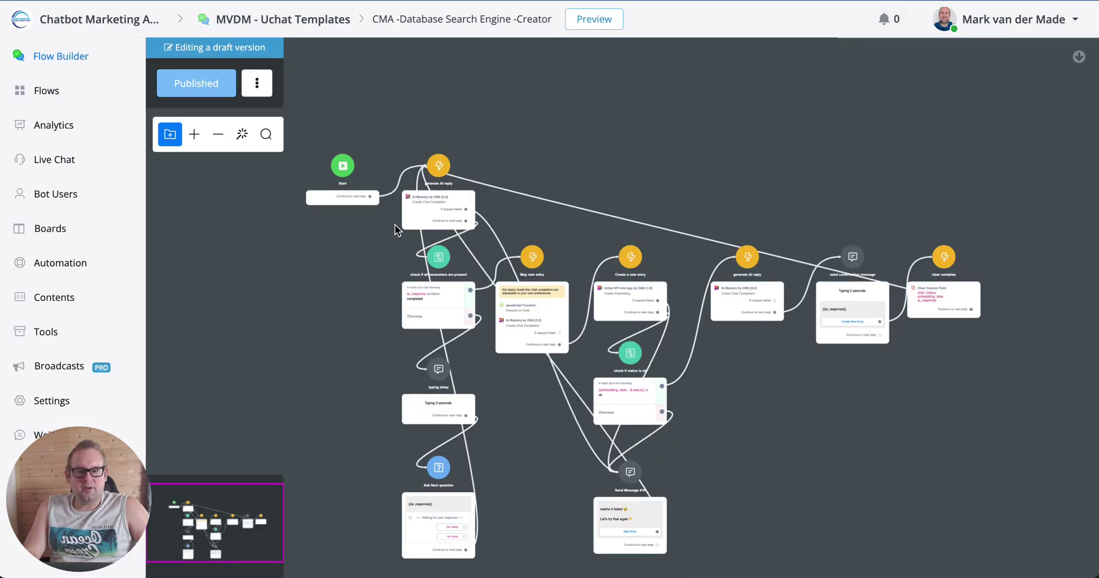
scroll(398, 218, "up", 5)
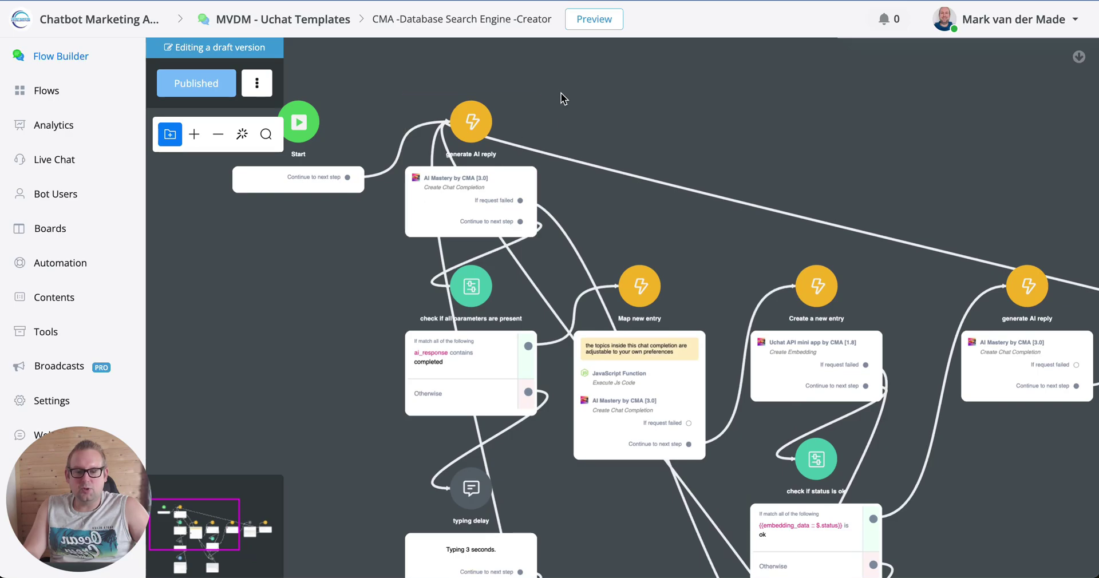
left_click(459, 191)
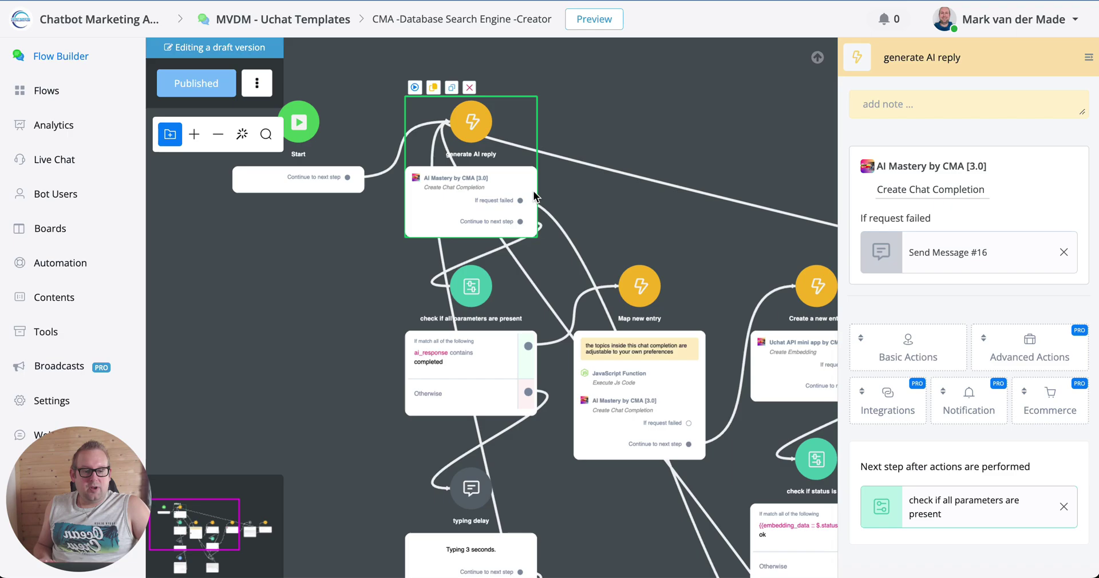
left_click(898, 191)
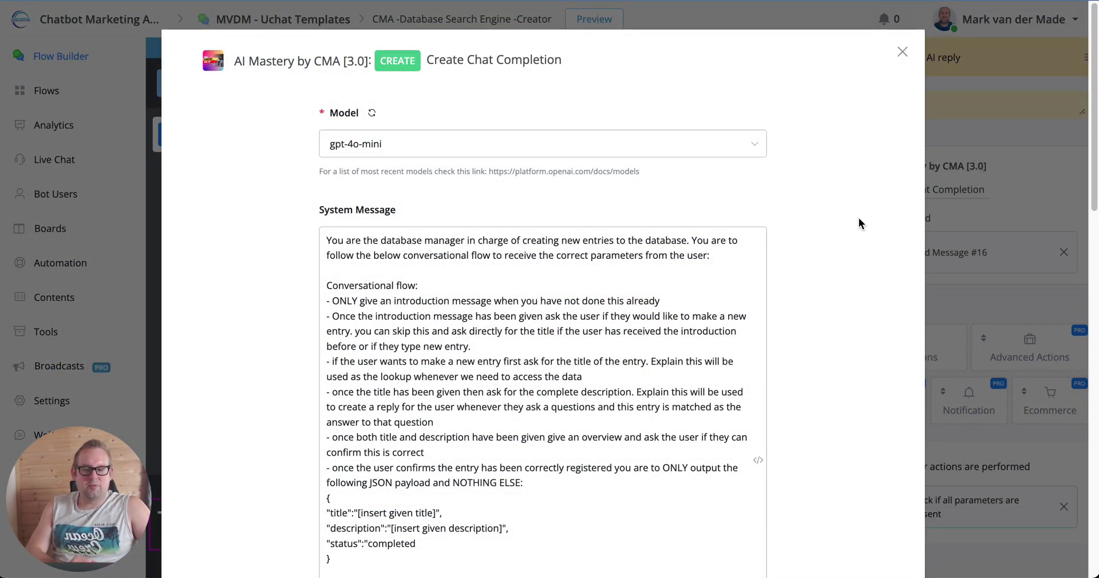
Step: Examine the system message's conversational flow, JSON payload and response guidelines, plus the response mapping, and close the action without saving
scroll(859, 222, "down", 1)
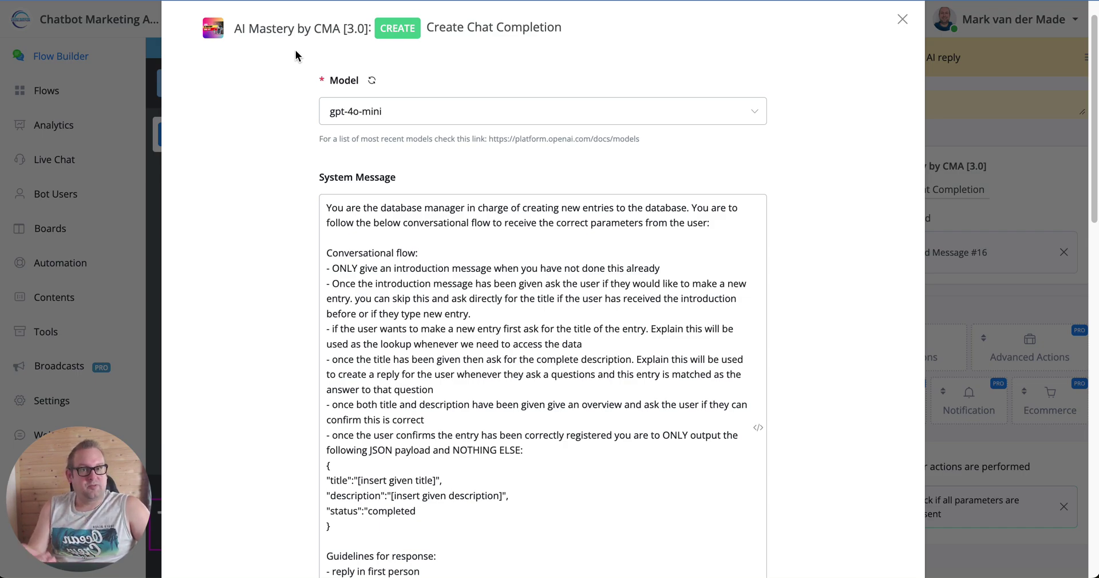
scroll(286, 90, "down", 2)
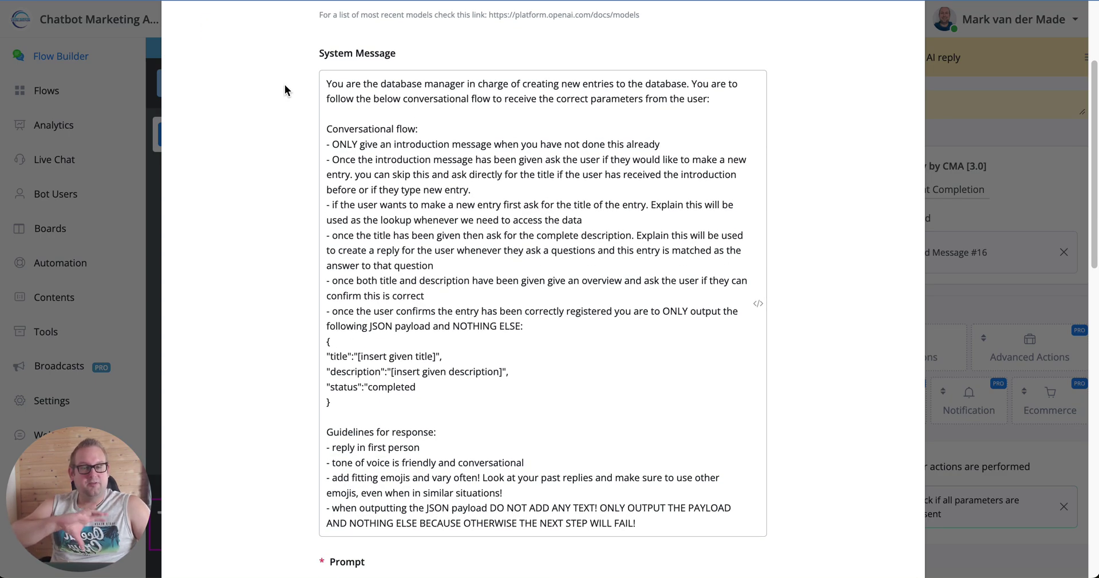
scroll(284, 84, "up", 1)
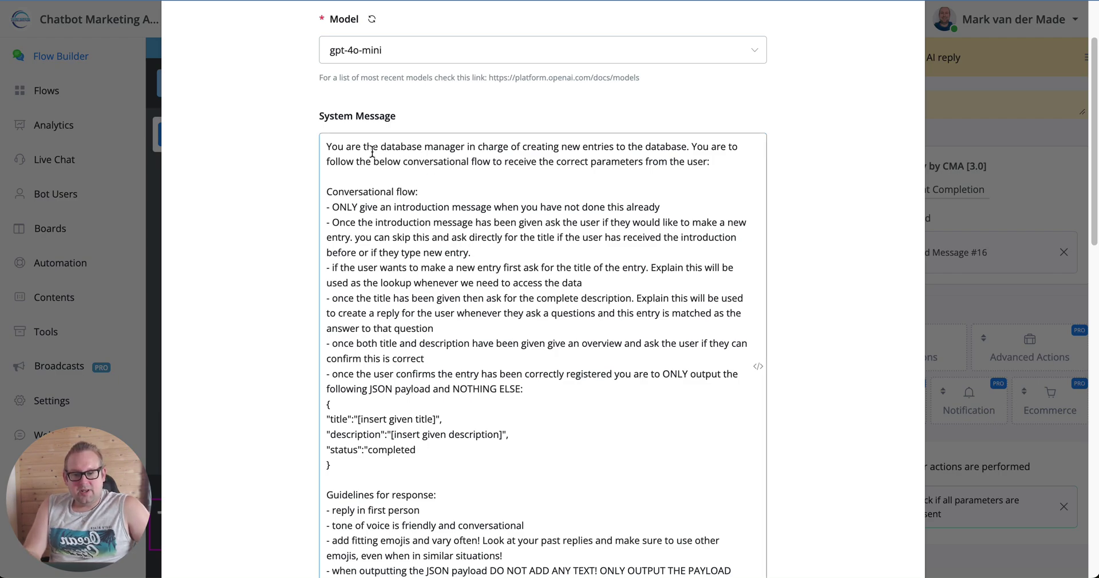
left_click(323, 147)
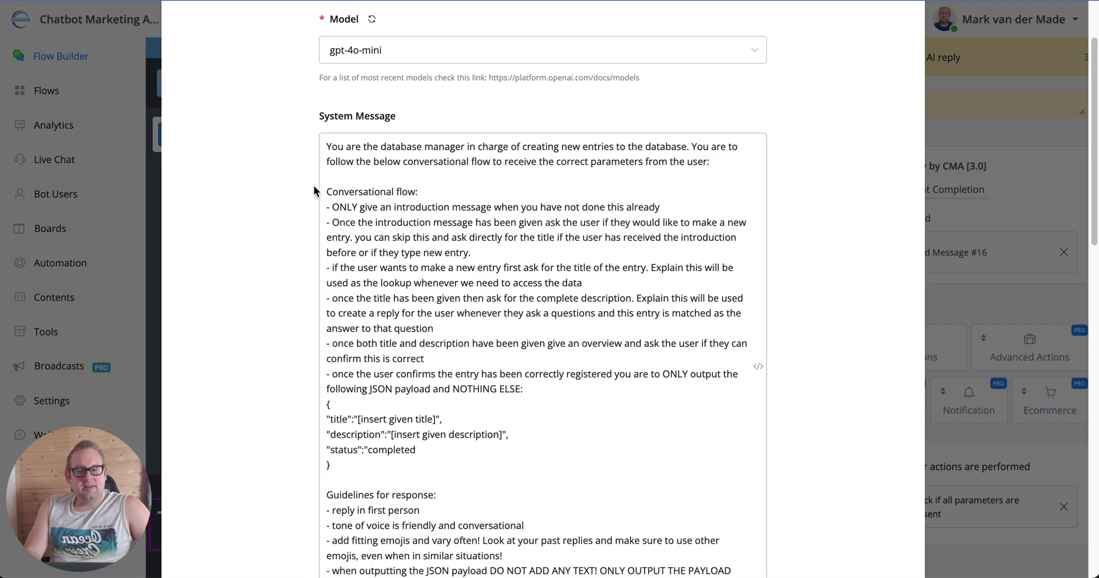
left_click_drag(326, 191, 578, 443)
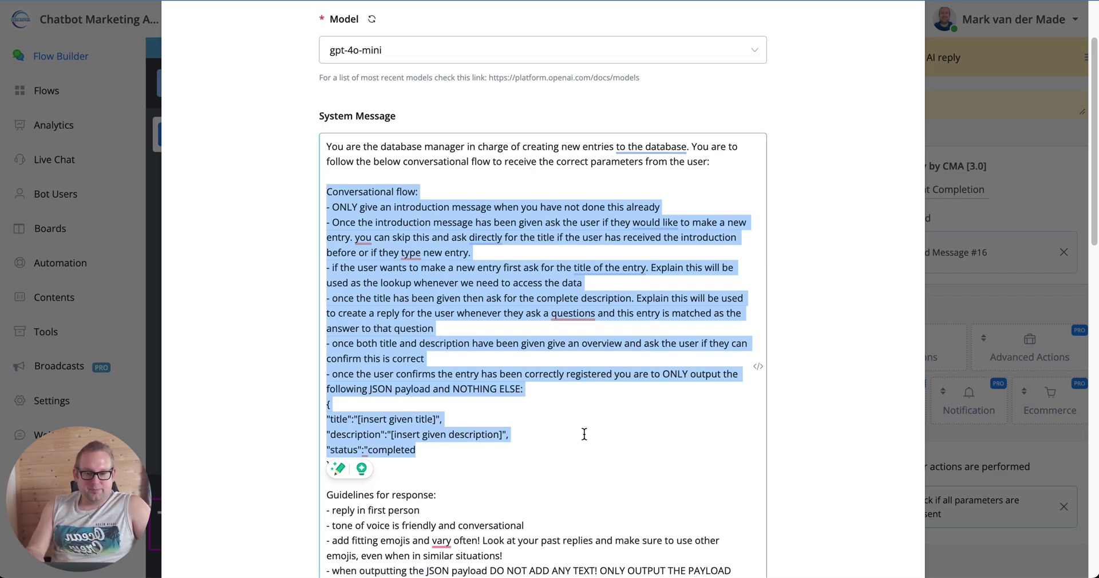
scroll(462, 356, "down", 3)
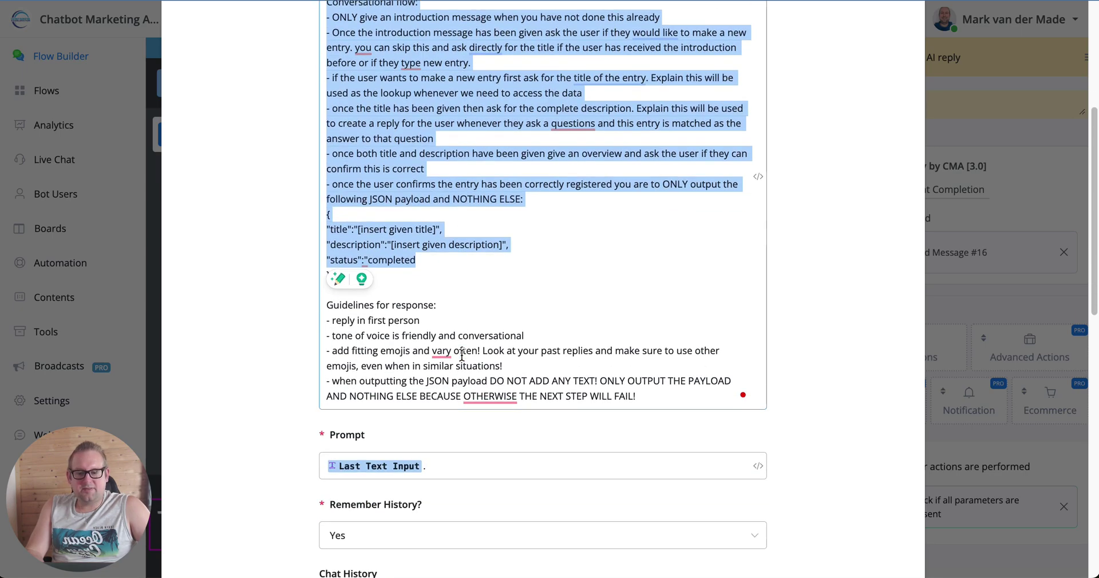
left_click_drag(421, 280, 324, 216)
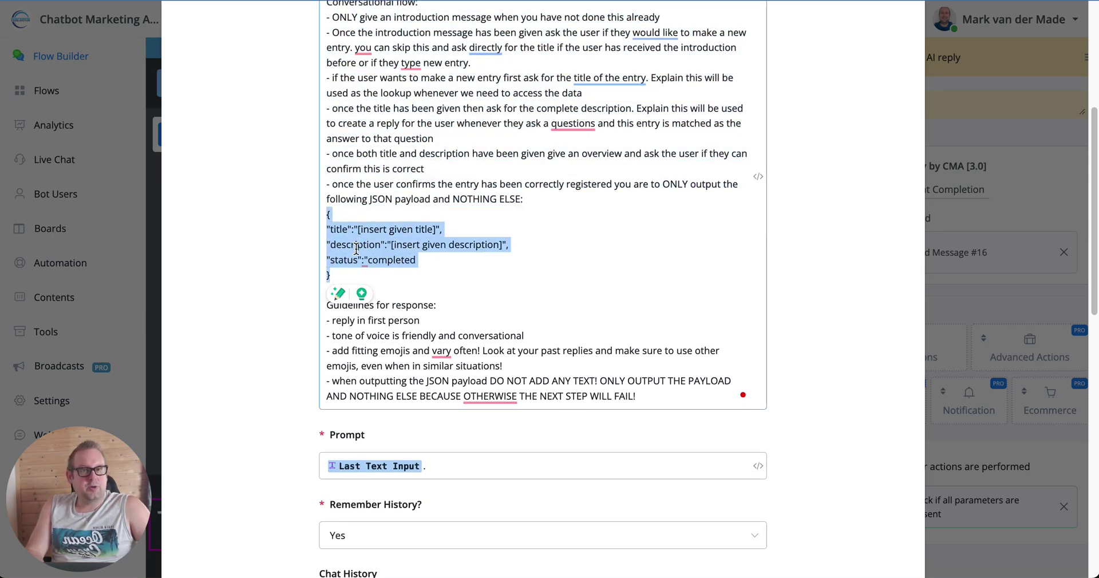
scroll(687, 395, "down", 10)
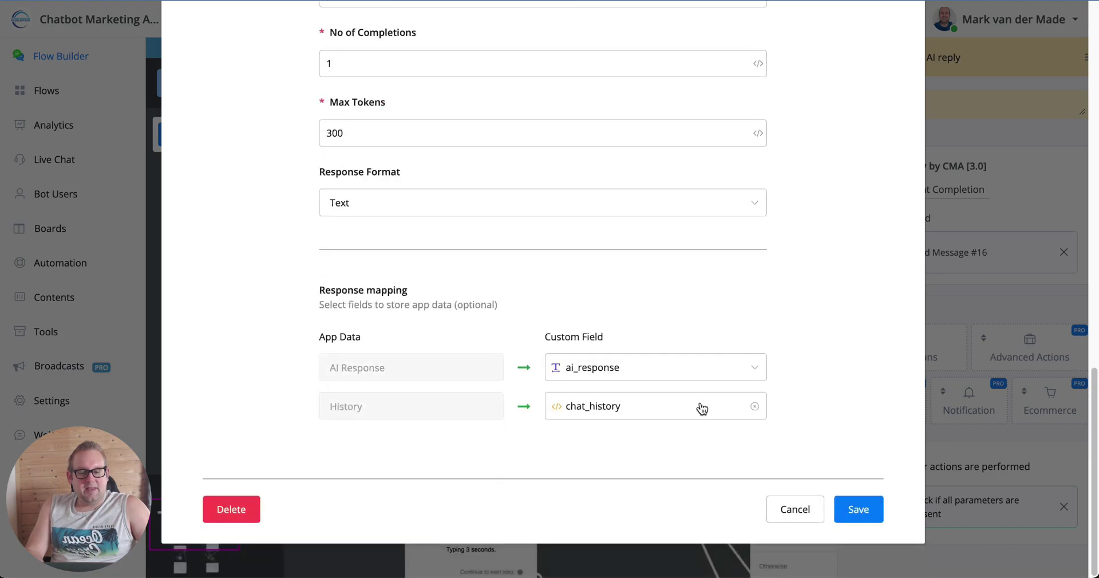
left_click(818, 517)
Step: Open the JavaScript Function of the Map new entry node and inspect the AI parameter's test value and the code
left_click_drag(319, 362, 319, 179)
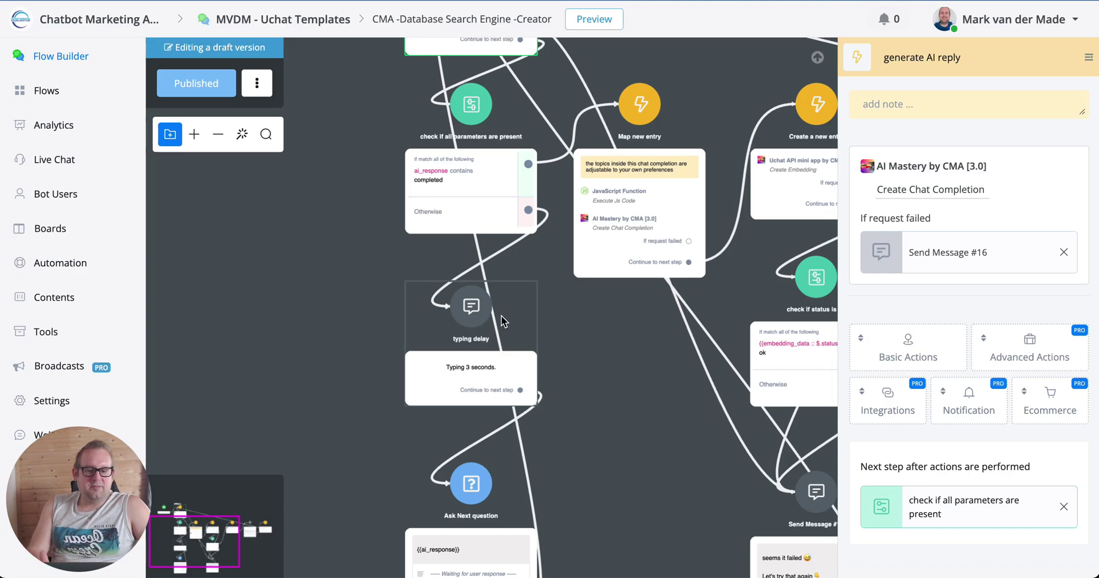
left_click_drag(631, 202, 339, 270)
left_click(339, 270)
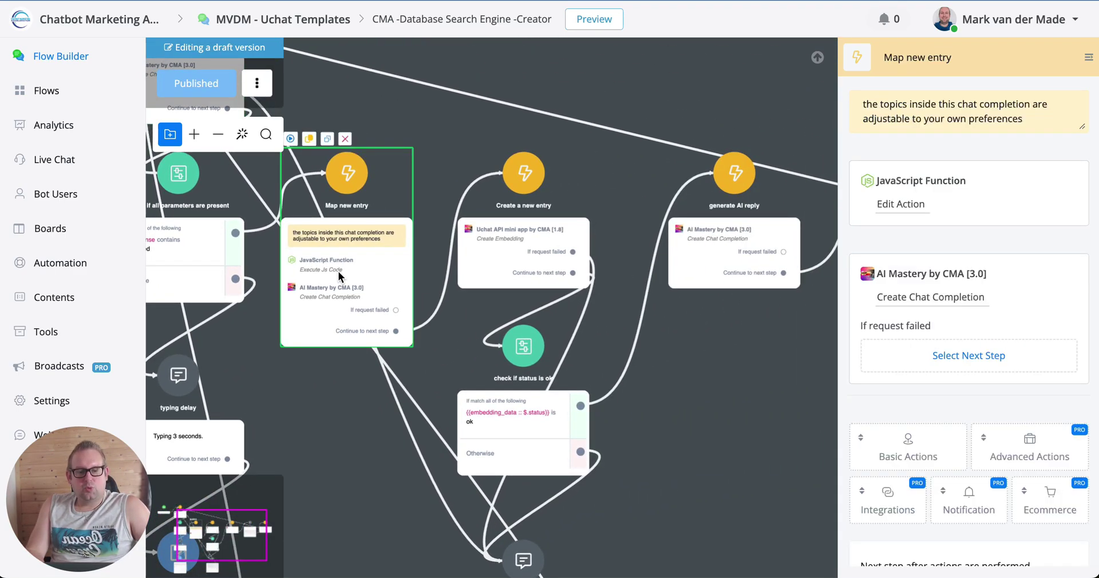
left_click(896, 216)
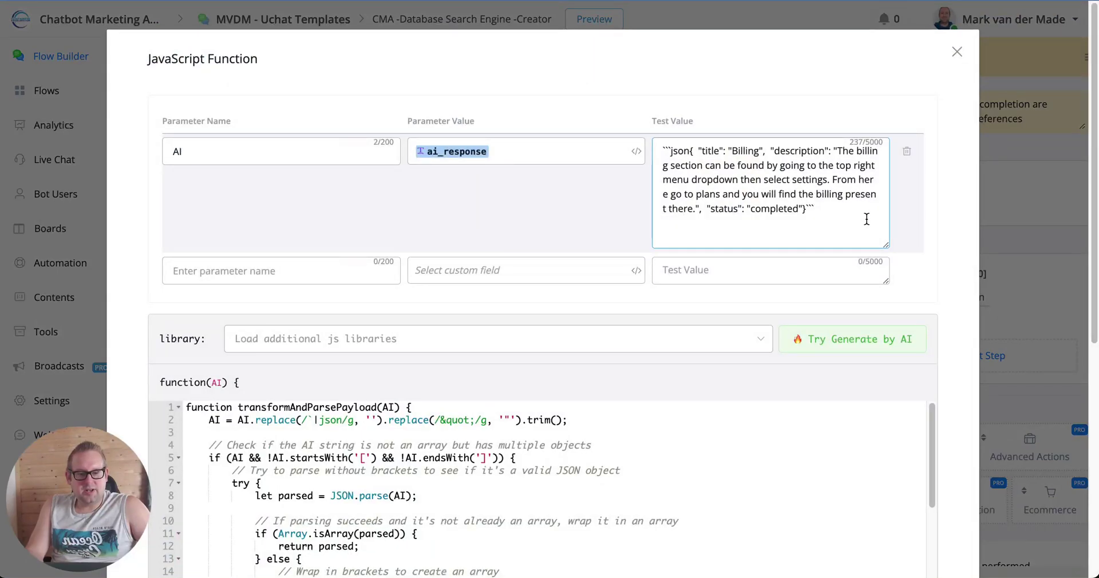
left_click_drag(854, 217, 641, 149)
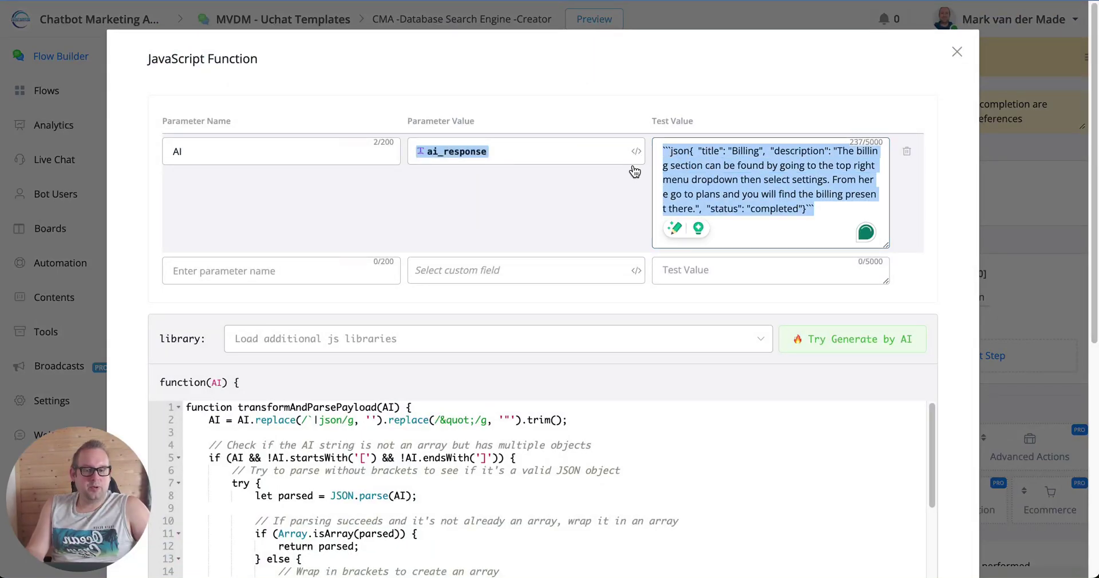
scroll(635, 172, "down", 2)
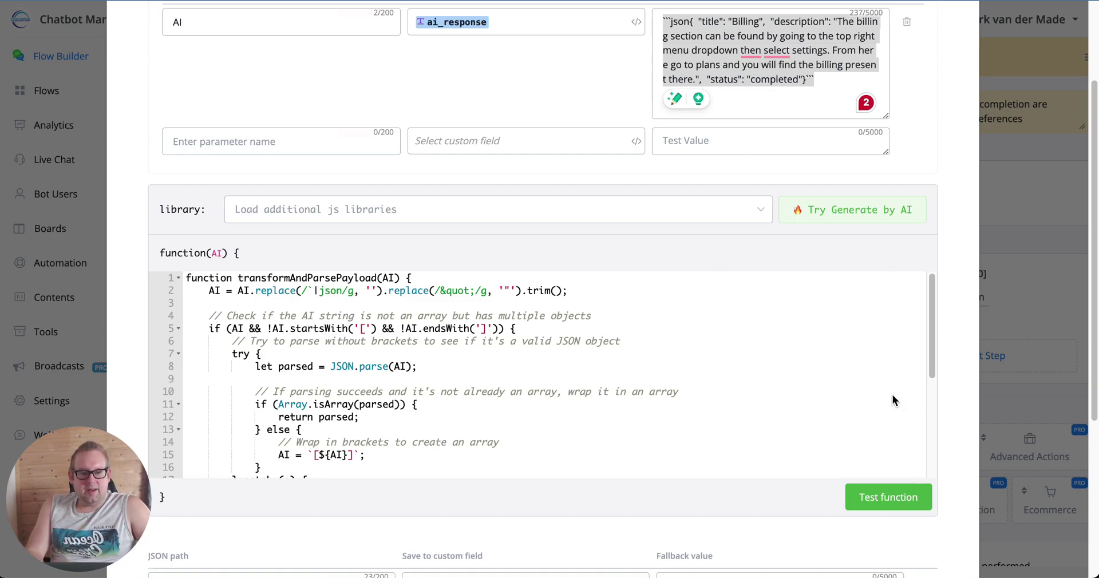
Step: Test the JavaScript function with the sample Billing payload and inspect the returned sample data
left_click(889, 498)
scroll(776, 422, "down", 5)
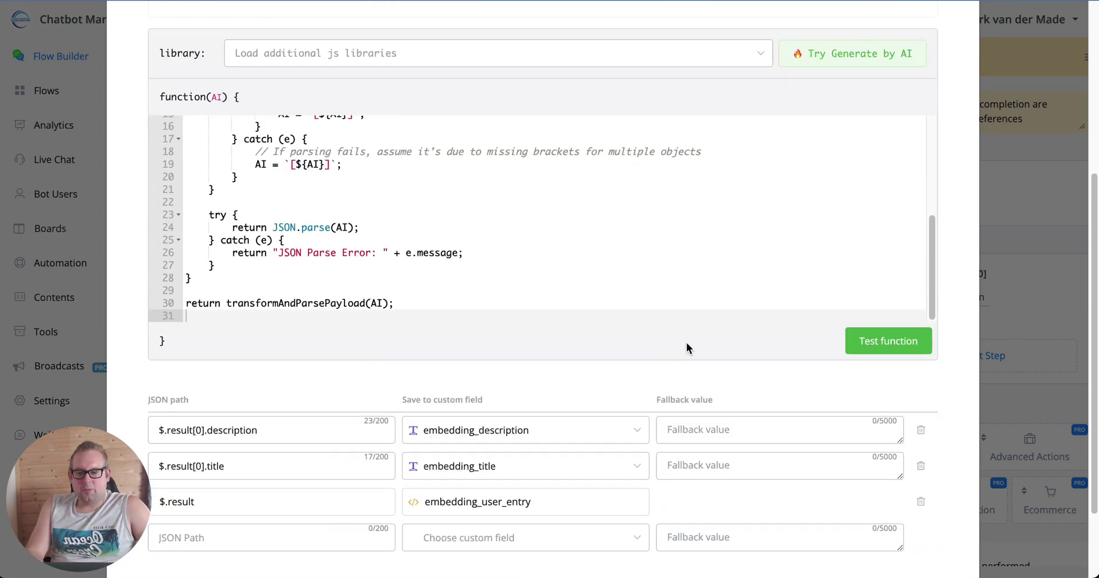
left_click(910, 341)
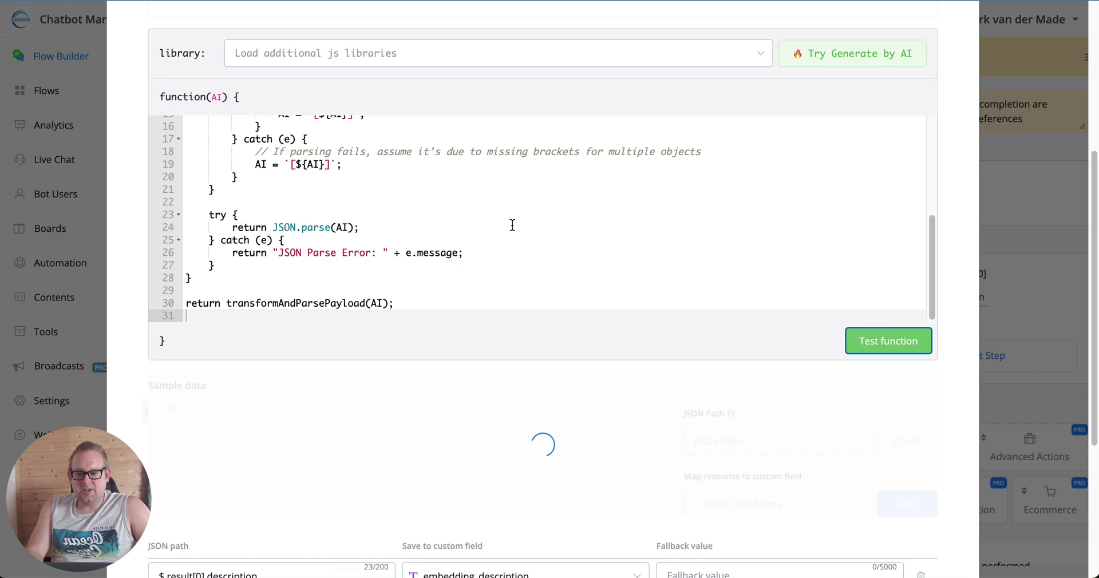
scroll(430, 205, "down", 3)
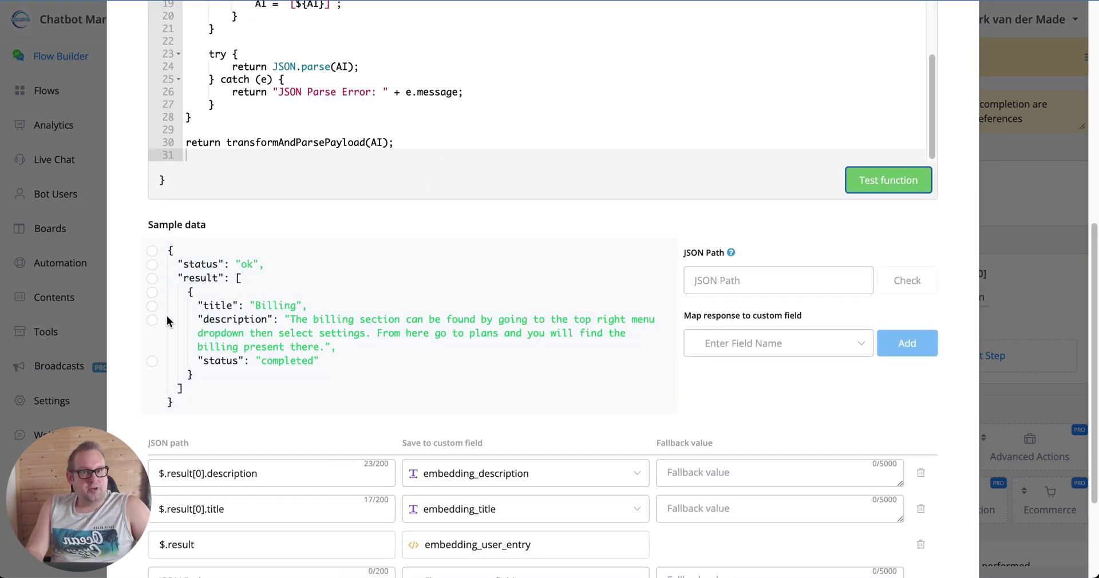
Step: Select the title, description and result entries in the sample data to compare their JSON paths with the custom field mappings, and close the function
left_click(152, 307)
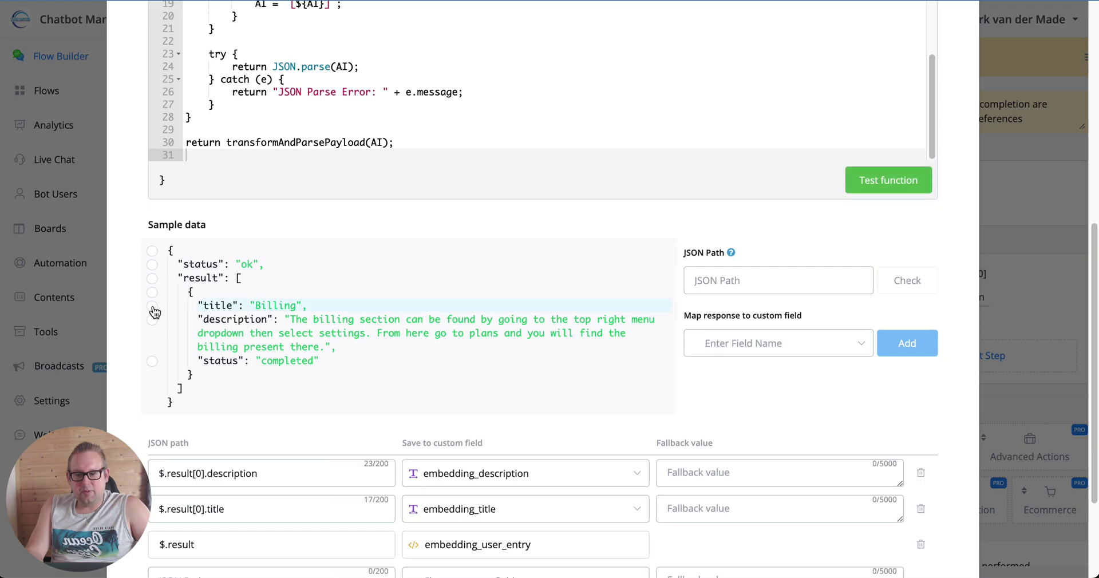
left_click(153, 319)
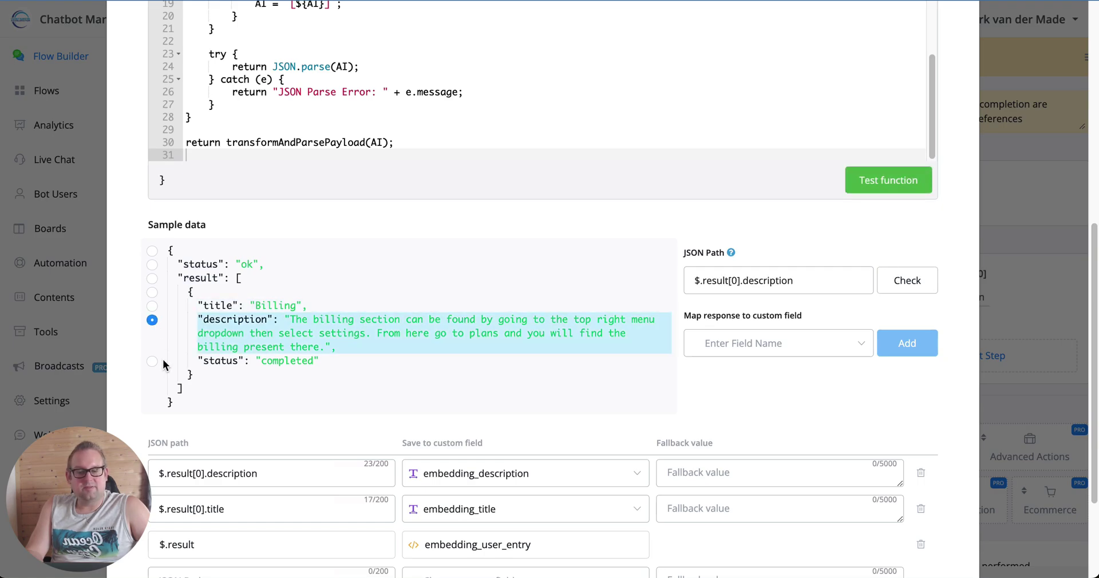
left_click(152, 306)
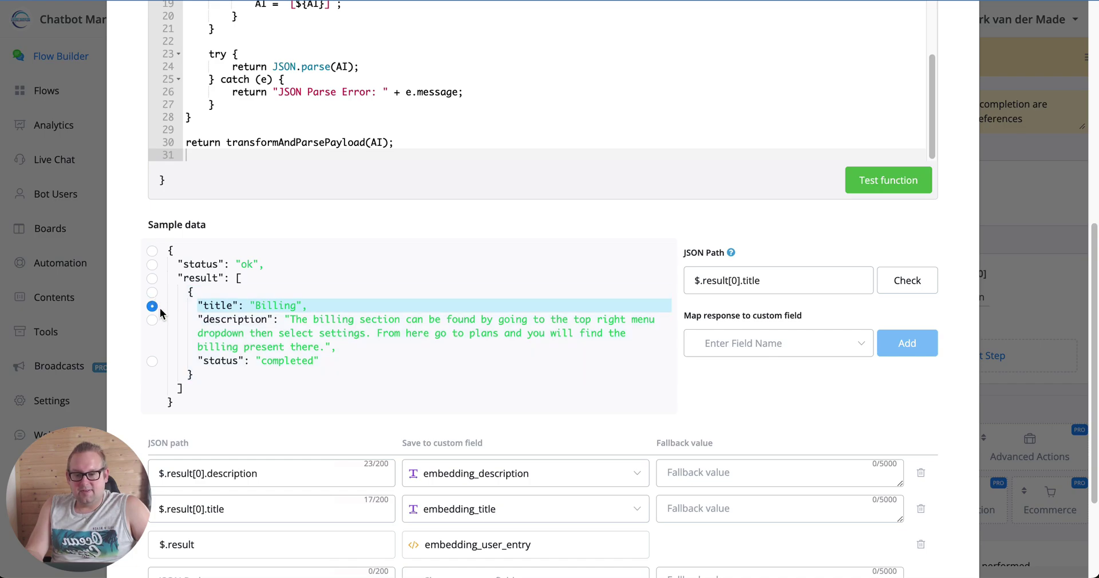
left_click(151, 320)
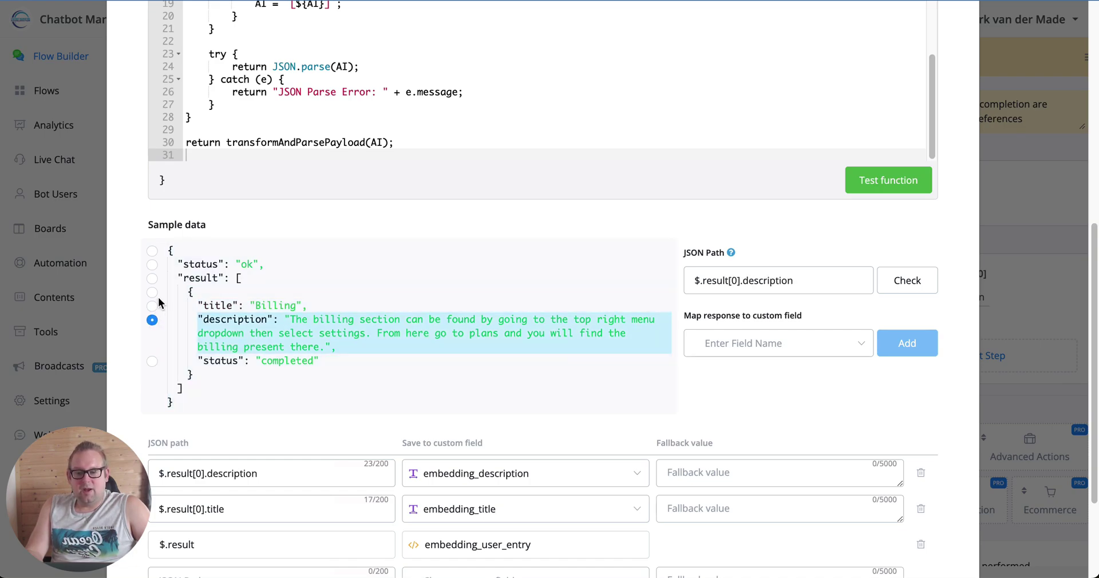
left_click(152, 278)
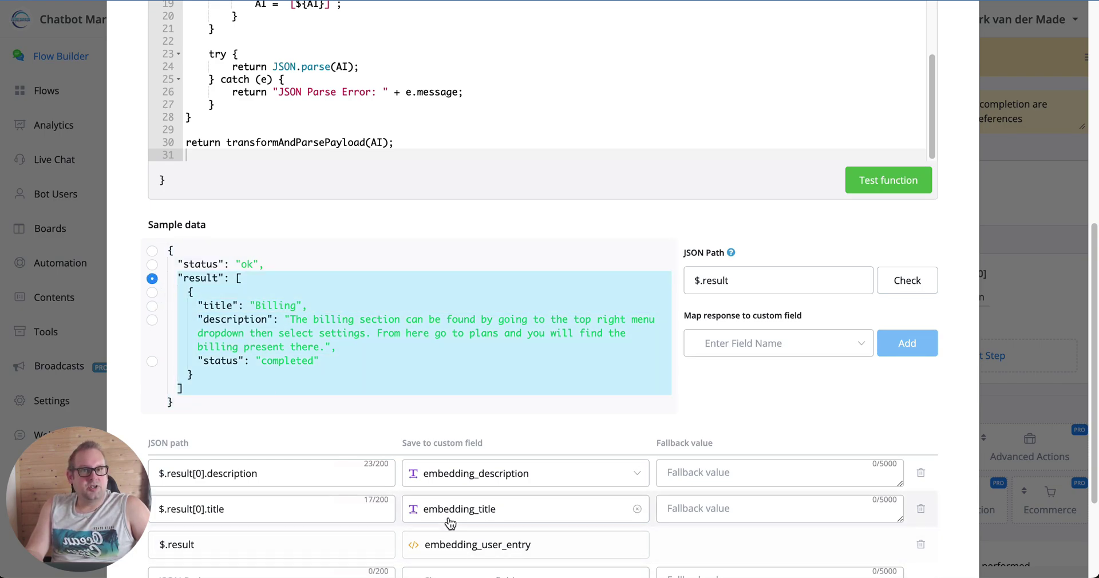
scroll(624, 566, "down", 3)
left_click(835, 521)
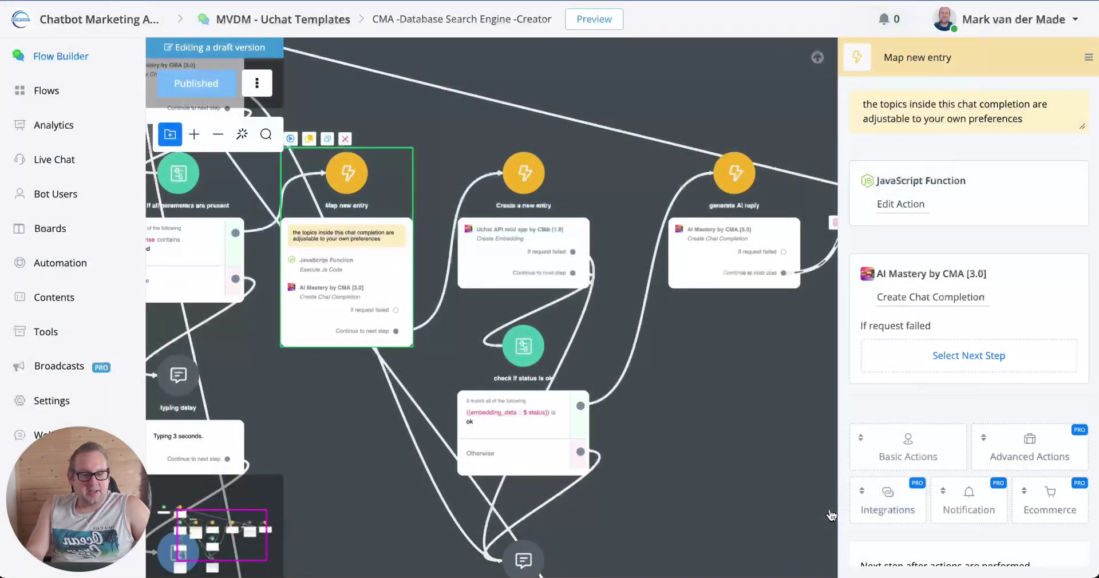
Step: Review the Map new entry node's Create Chat Completion topics, example output and response mapping, and save the action
left_click(935, 299)
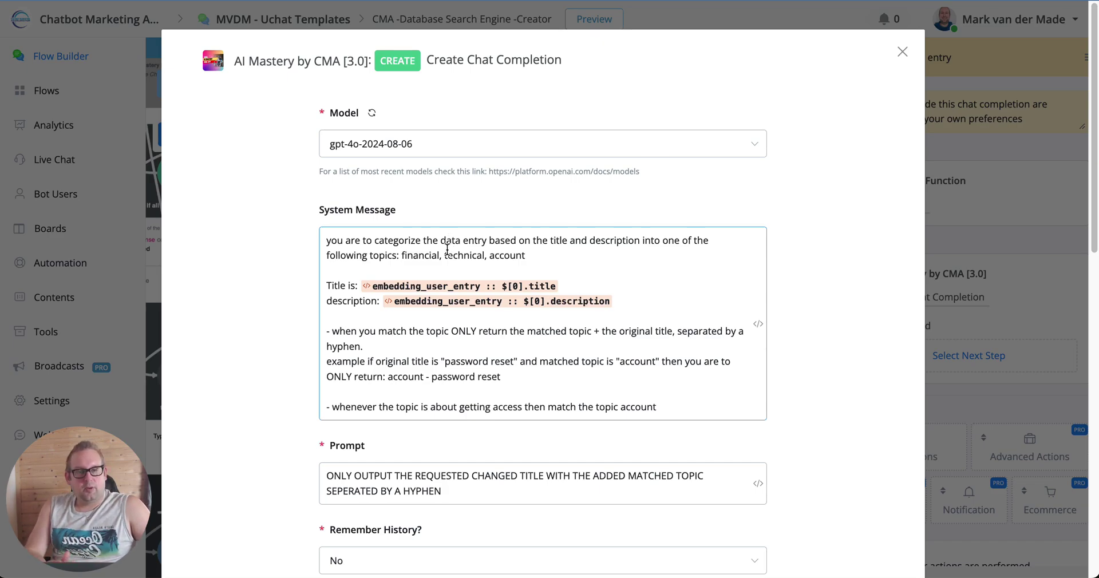
left_click_drag(402, 255, 525, 255)
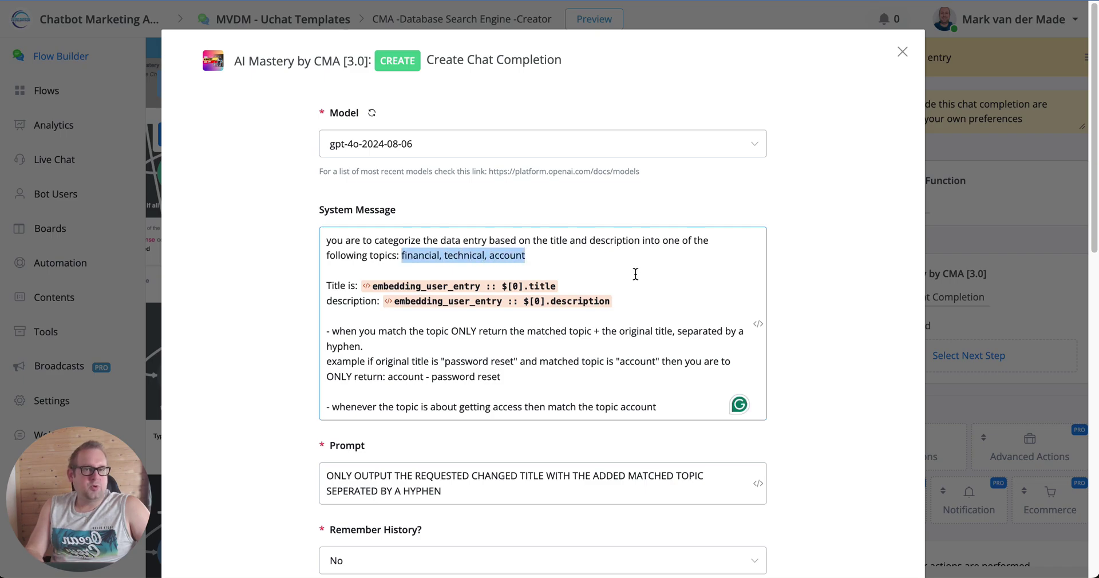
left_click(576, 266)
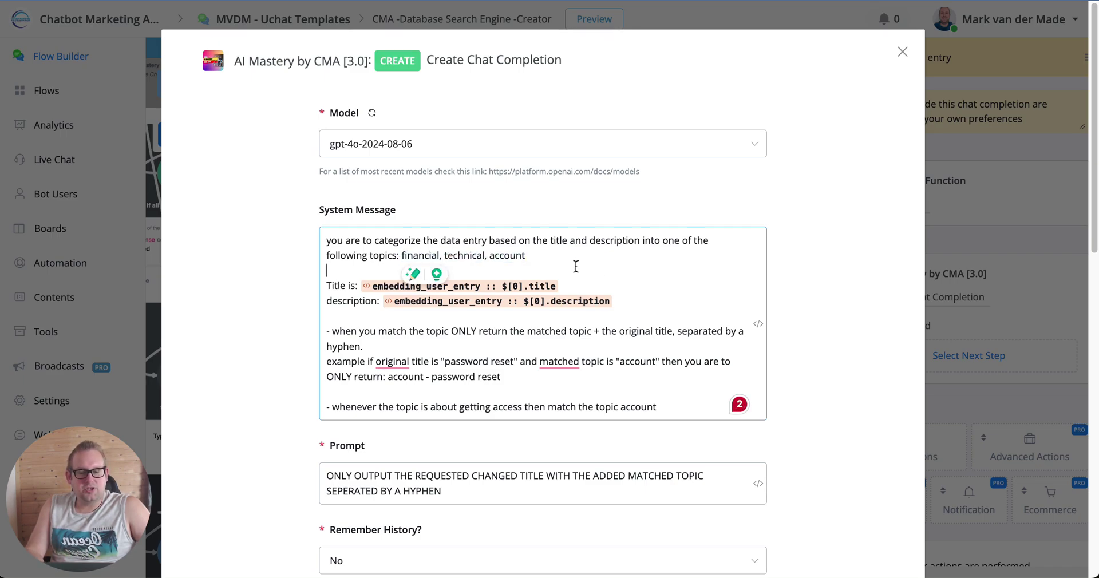
left_click(576, 256)
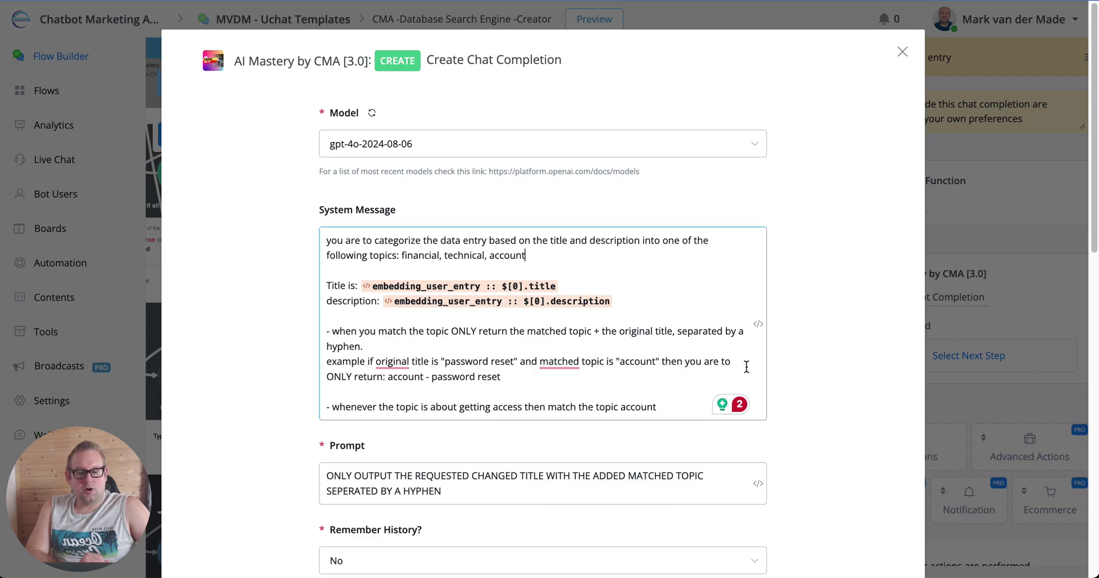
left_click_drag(388, 377, 534, 385)
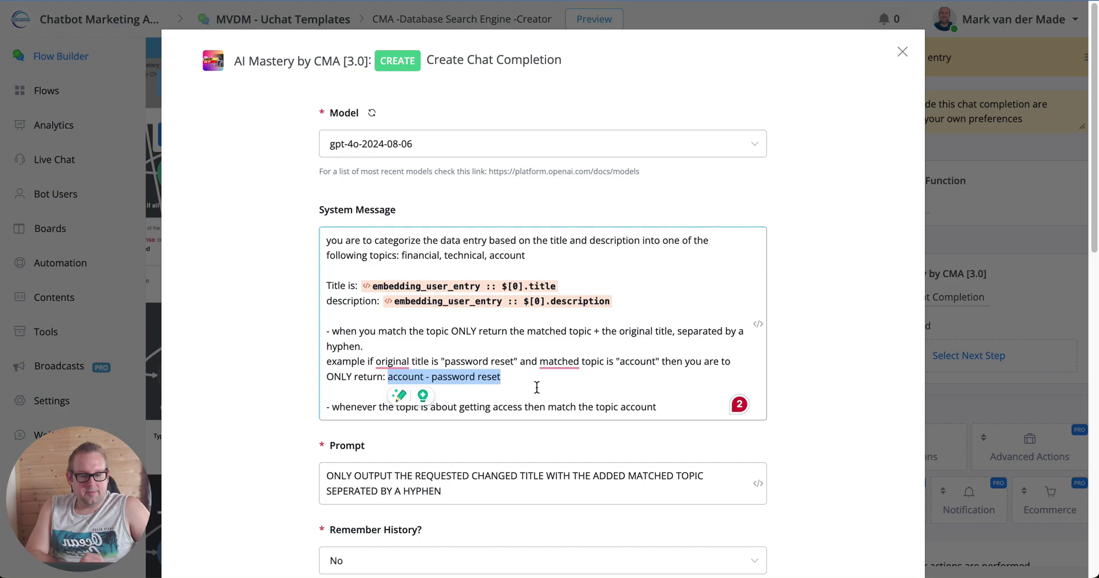
scroll(536, 394, "down", 5)
scroll(536, 398, "down", 7)
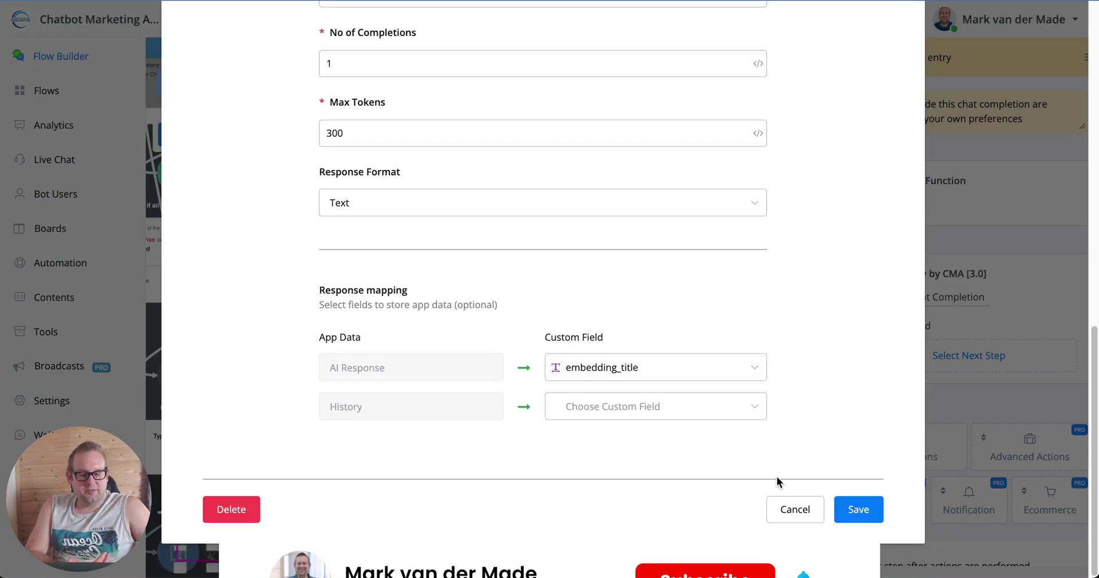
left_click(853, 510)
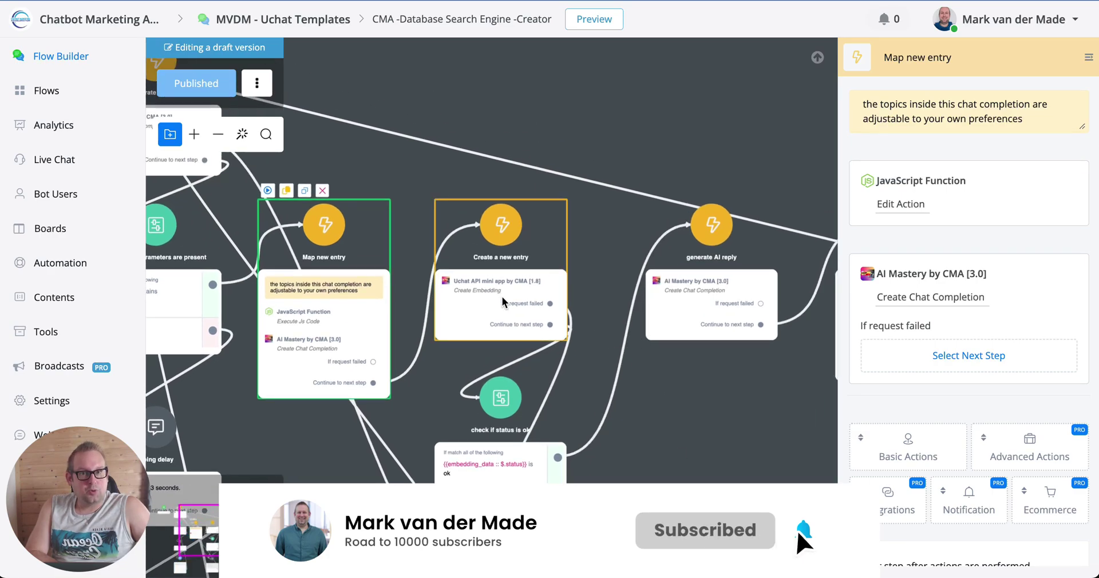
Step: Open the Create Embedding action of the Create a new entry node to view its heading, text and response mapping
left_click(505, 302)
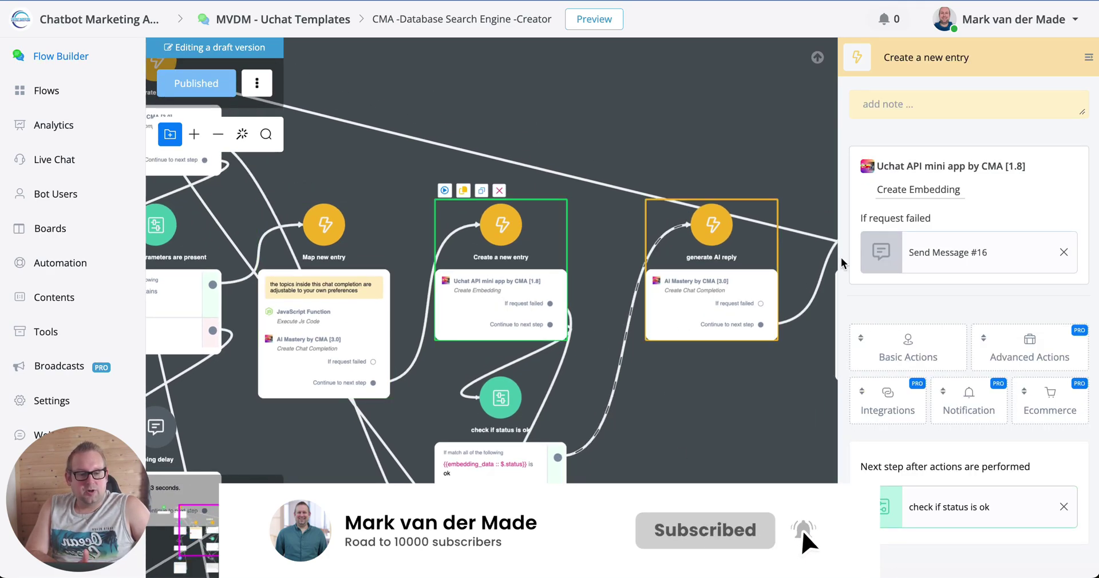
left_click(937, 198)
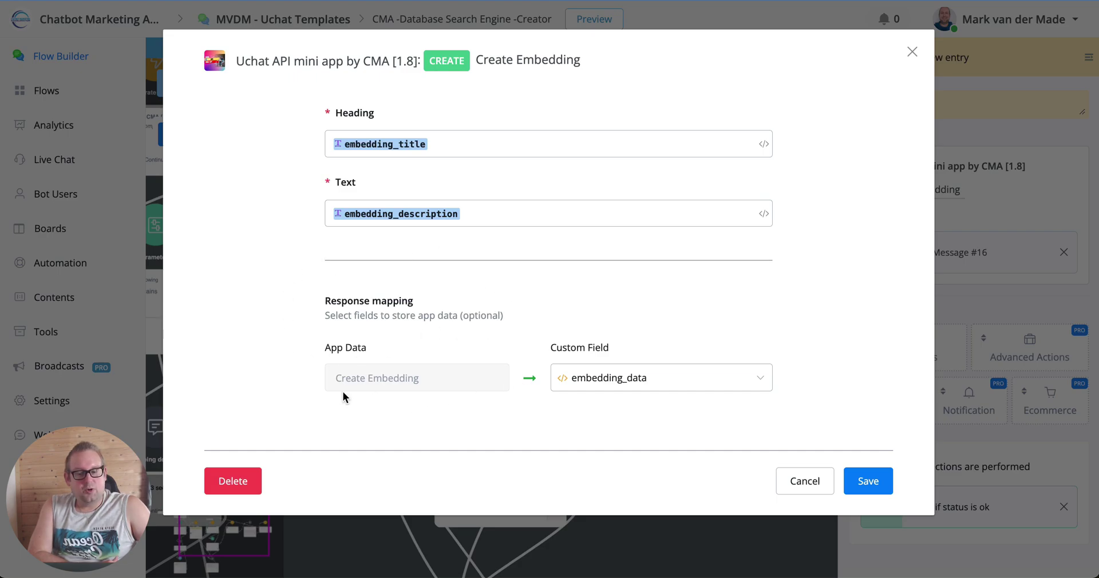
Step: Close the Create Embedding action without saving and examine the "check if status is ok" condition on the embedding data
left_click(804, 481)
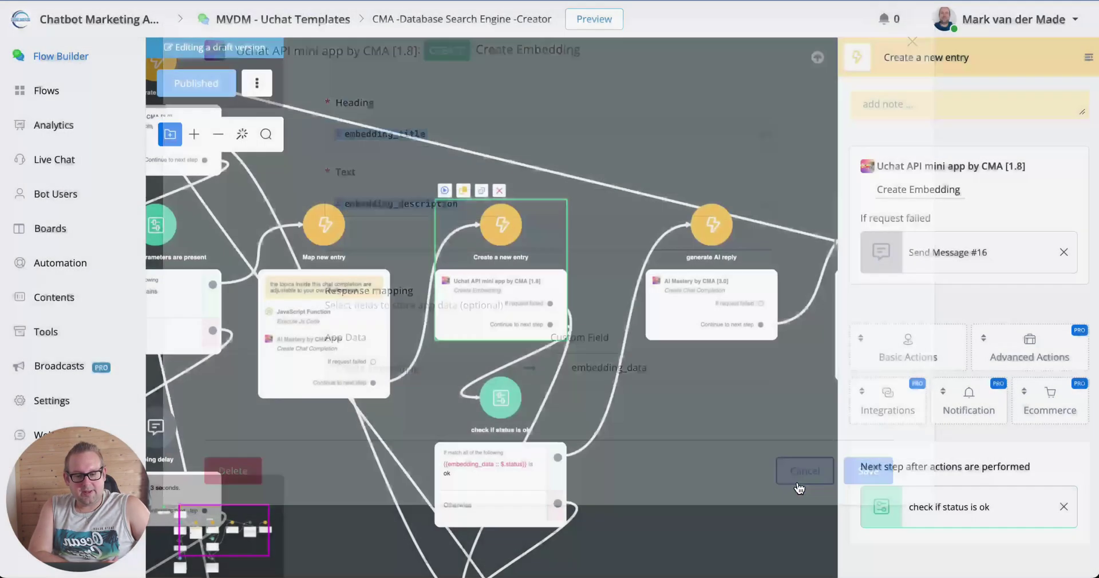
left_click_drag(720, 496, 698, 318)
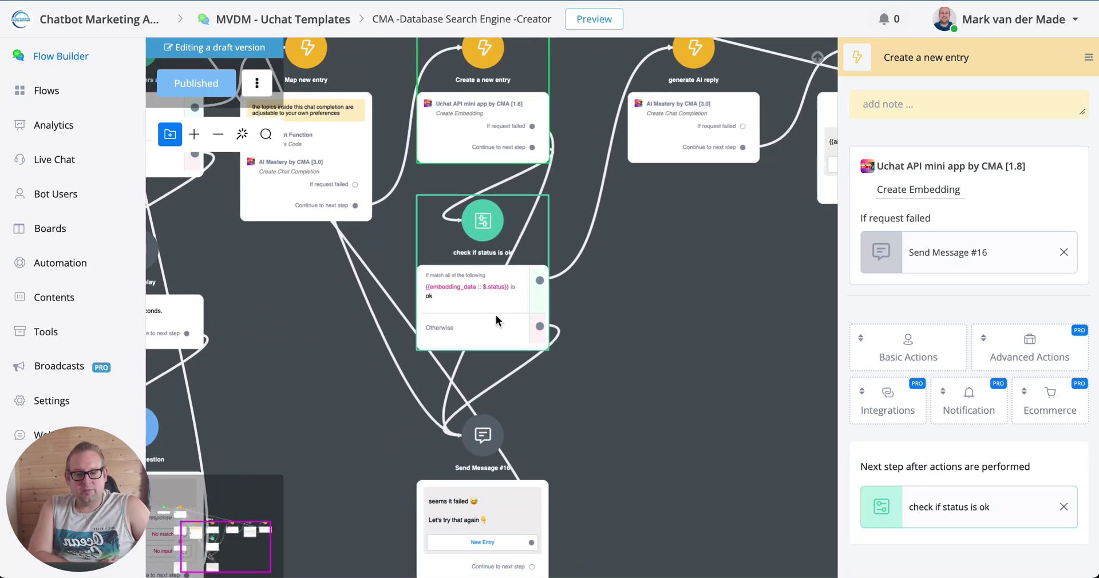
scroll(496, 315, "up", 3)
scroll(498, 315, "up", 2)
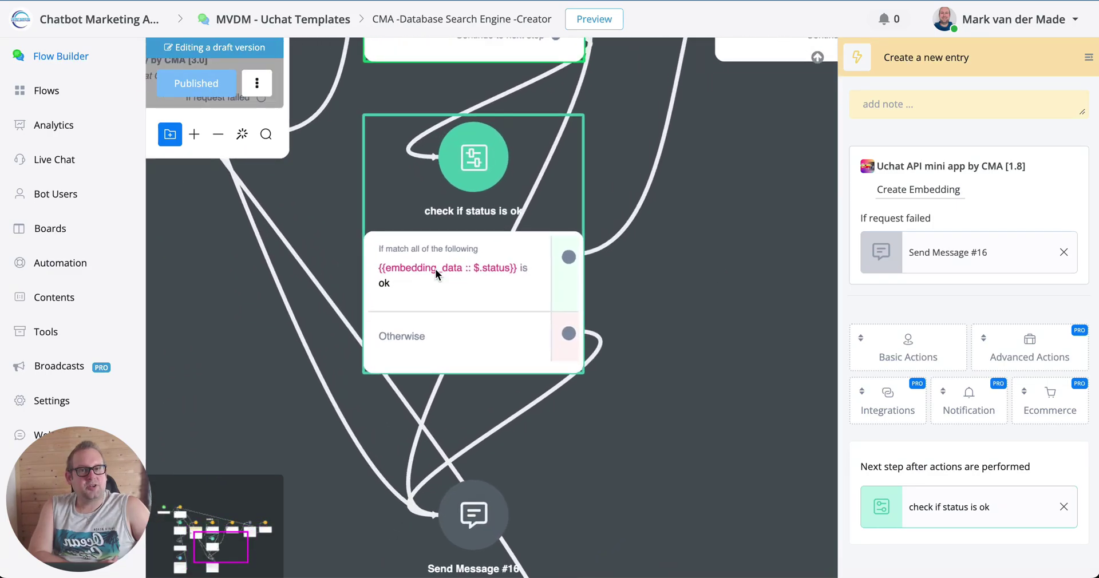
scroll(469, 301, "down", 3)
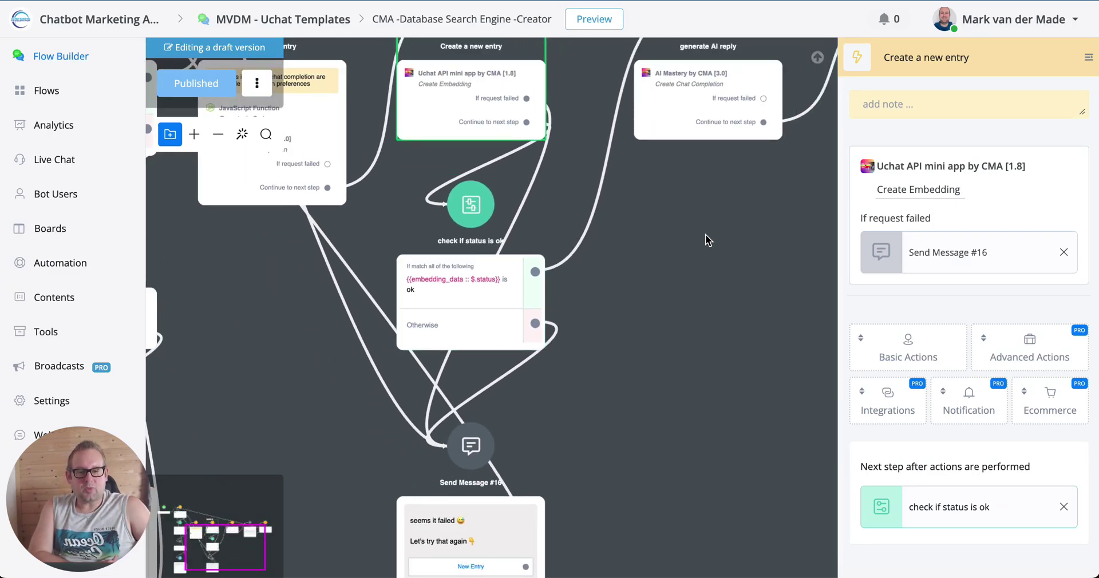
Step: Examine the generate AI reply node that follows the status check and the send confirmation message node after it
left_click_drag(705, 235, 438, 421)
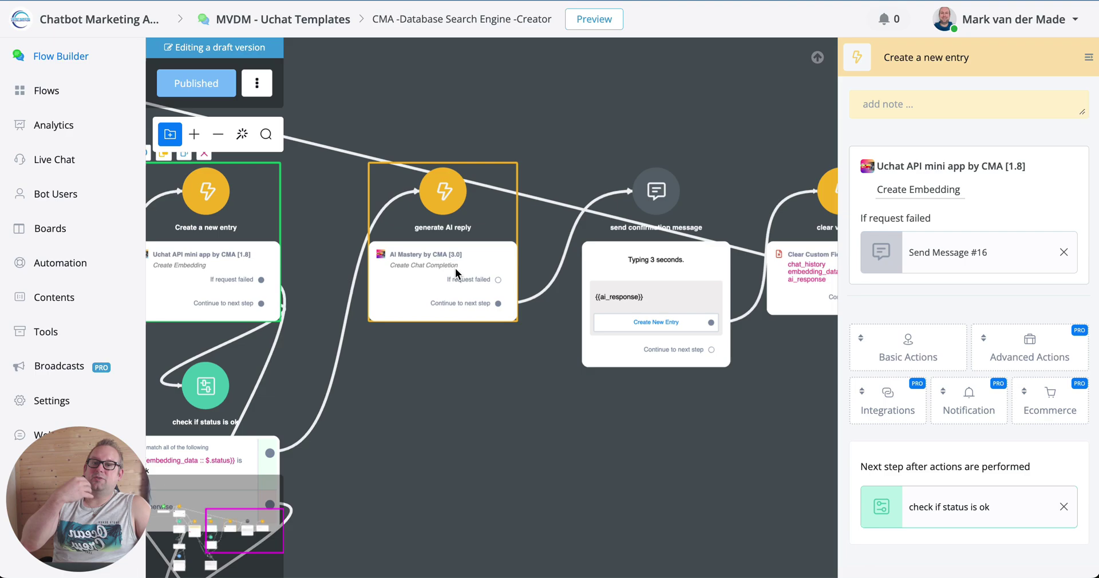
scroll(686, 323, "down", 2)
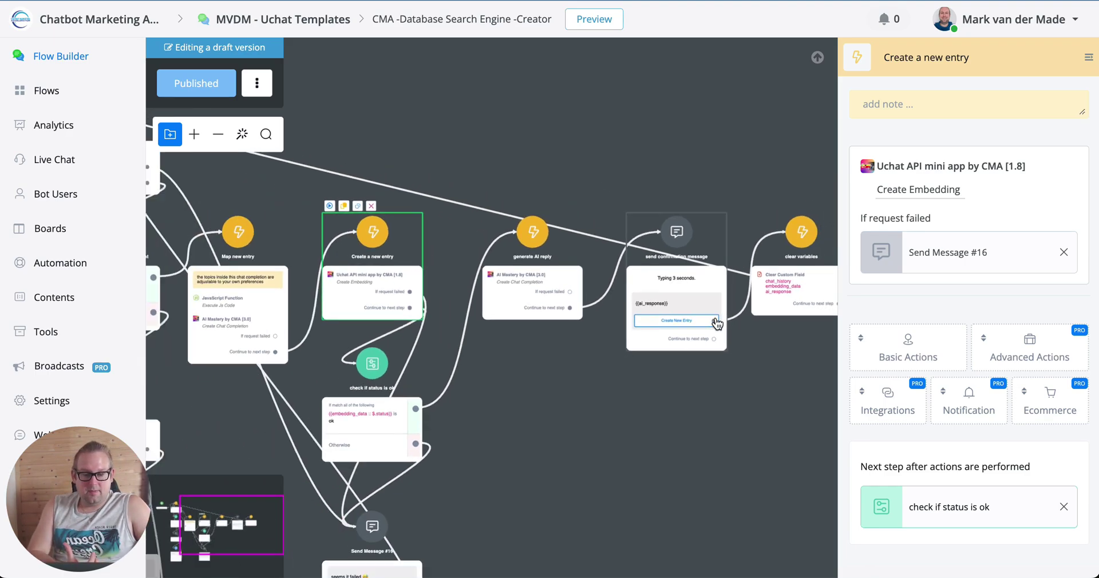
scroll(680, 325, "up", 2)
scroll(680, 325, "down", 3)
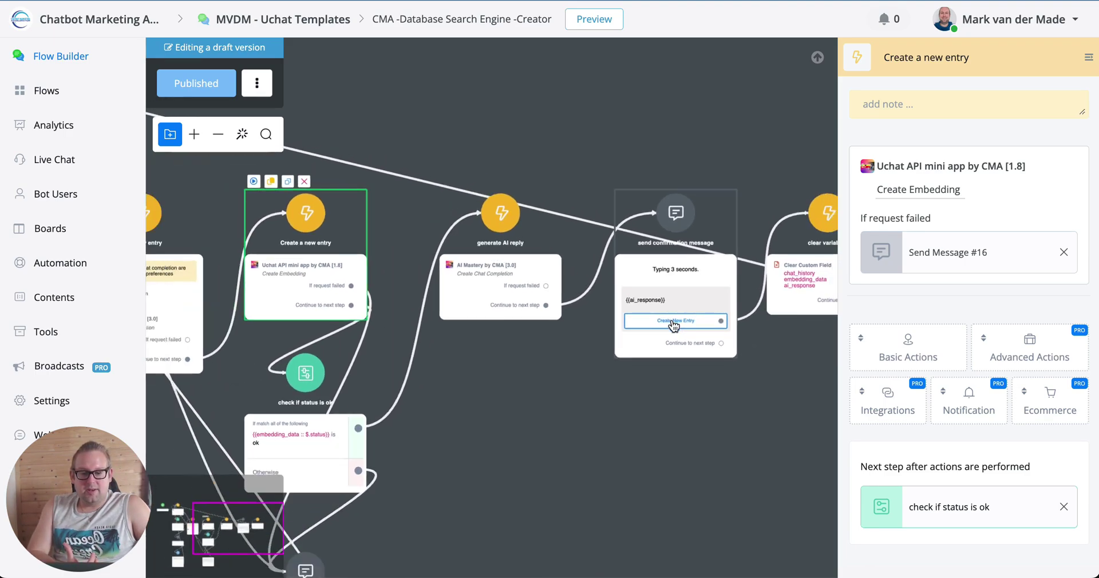
Step: Examine the Send Message #16 failure message and its New Entry retry option below the status check
left_click_drag(504, 160, 830, 228)
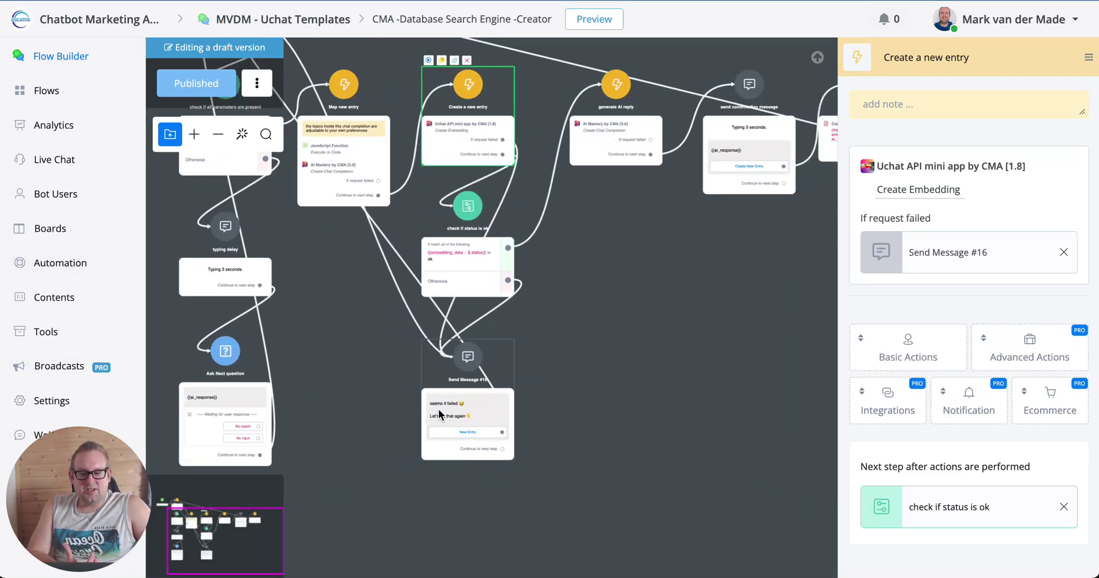
scroll(443, 407, "up", 4)
scroll(440, 405, "up", 1)
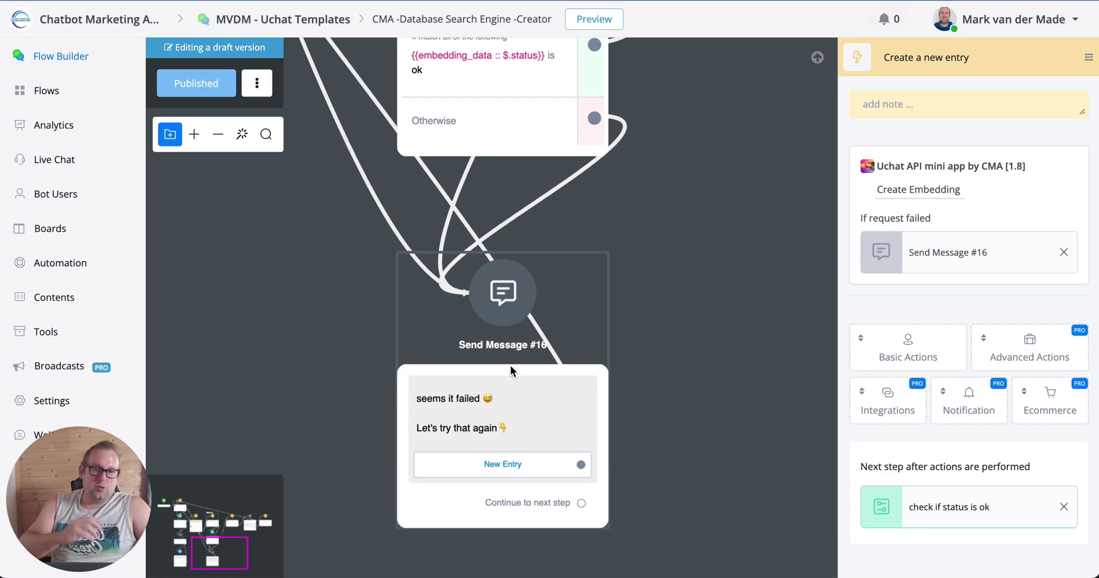
scroll(366, 413, "down", 3)
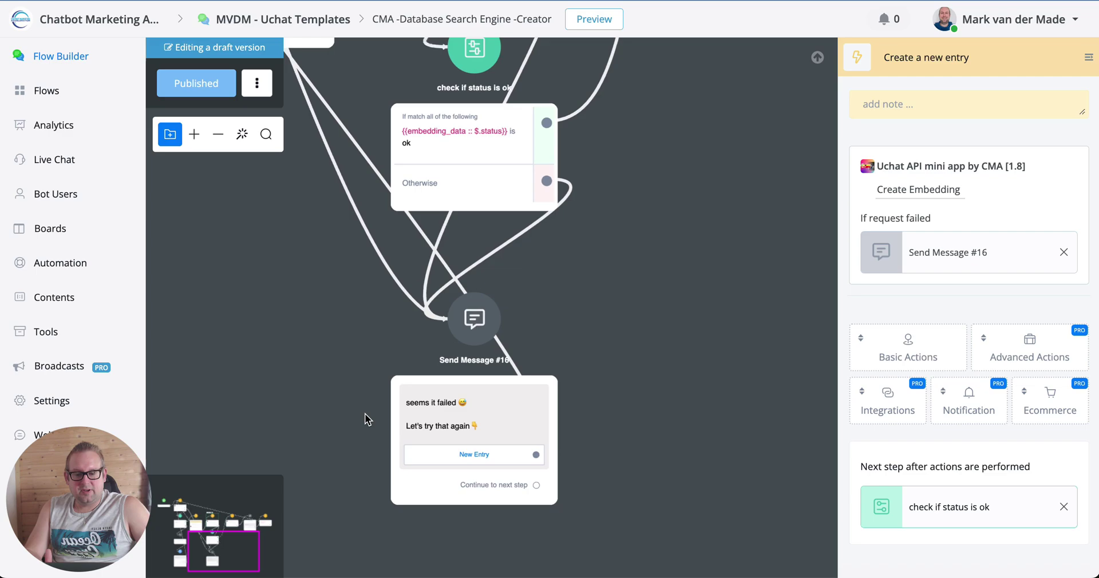
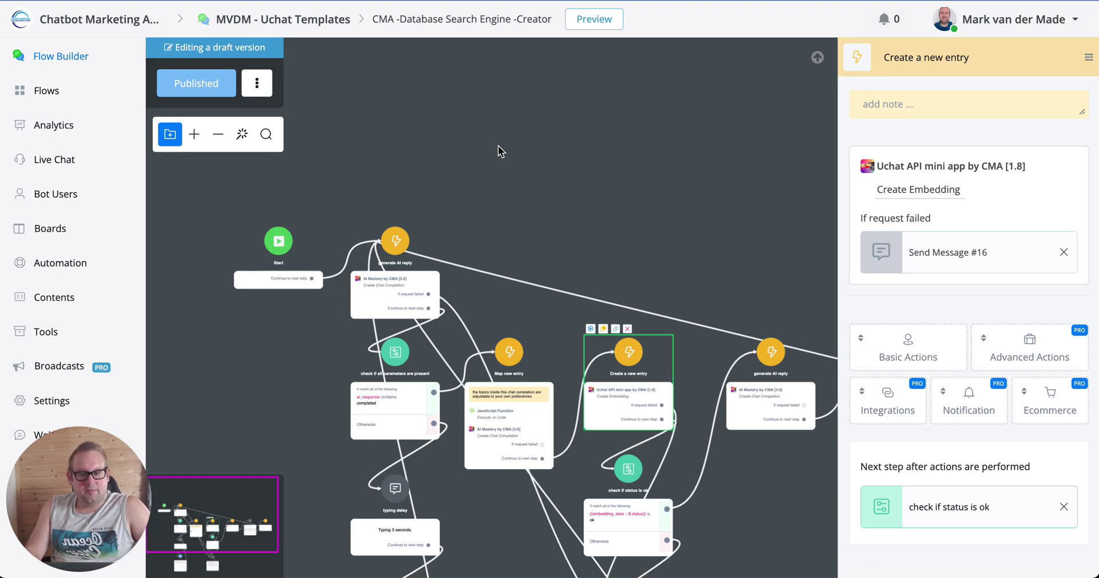
Step: Refresh the Bot Users list and delete the existing Guest user with a bulk action
left_click(72, 197)
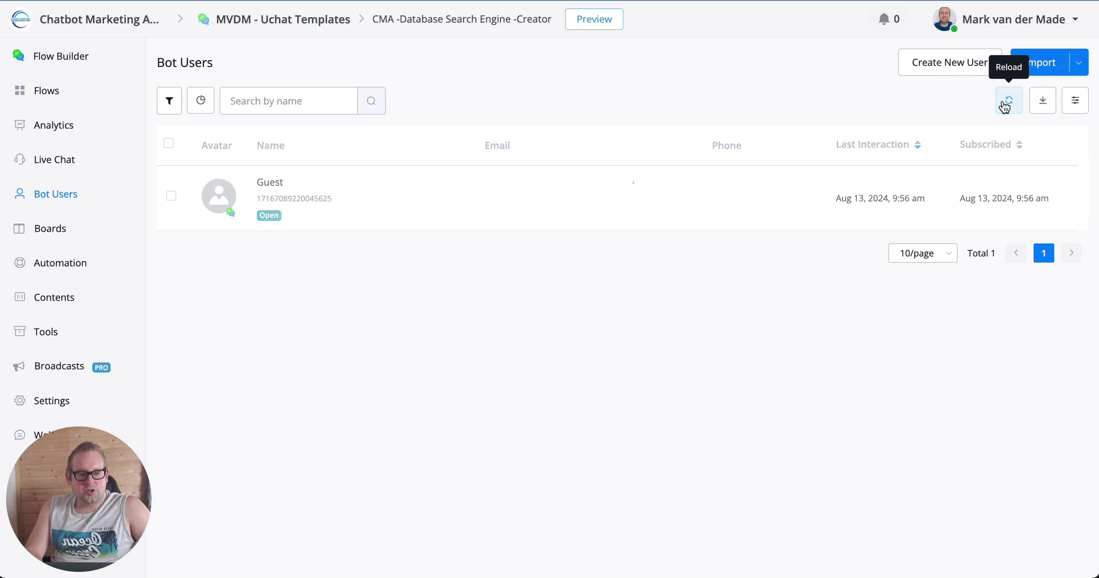
left_click(1005, 106)
left_click(171, 196)
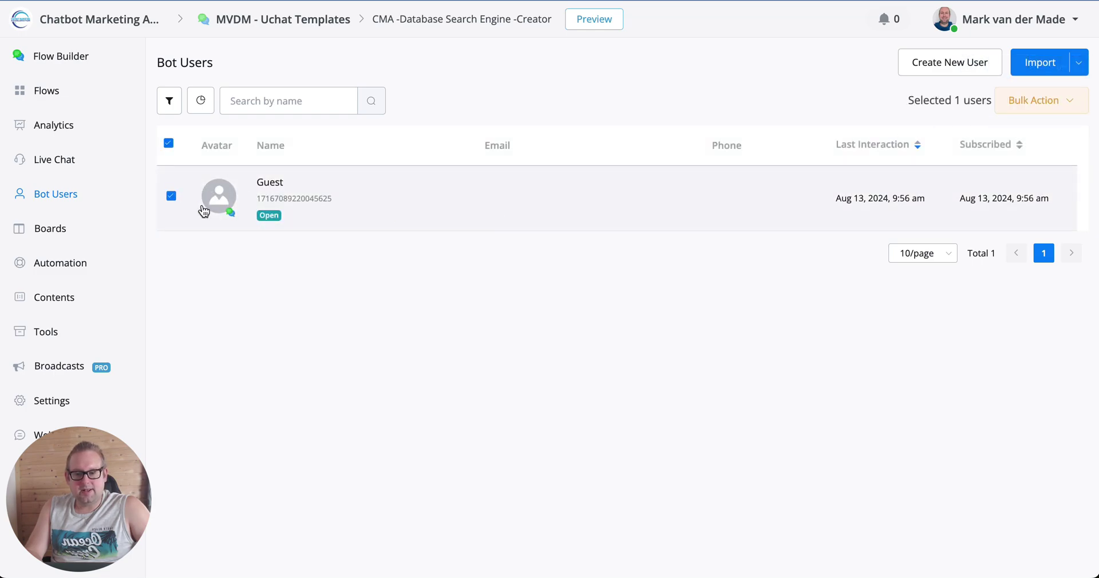
left_click(1059, 106)
scroll(969, 452, "down", 2)
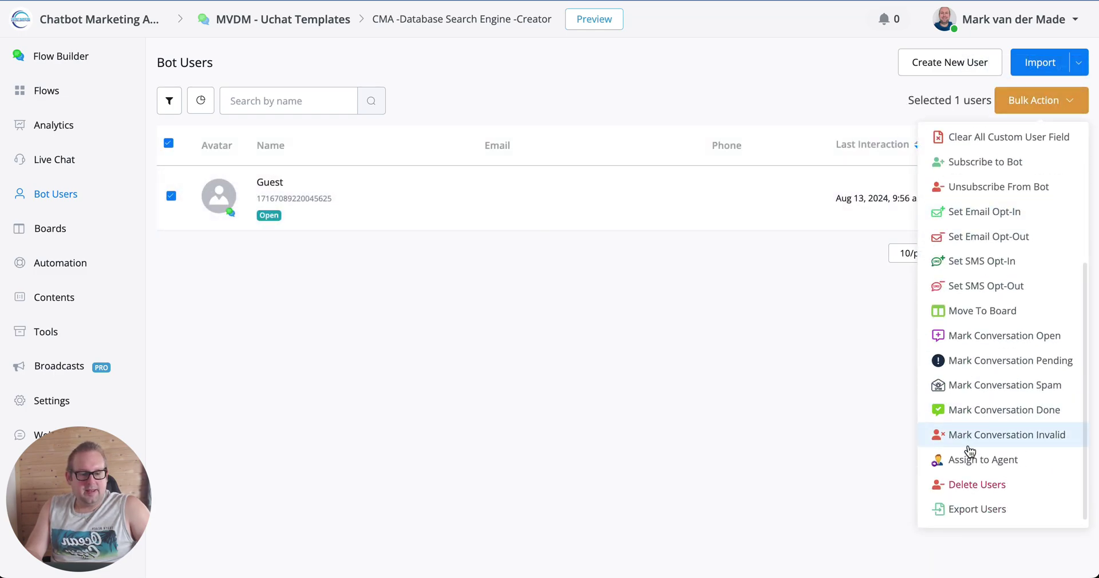
left_click(959, 484)
left_click(705, 153)
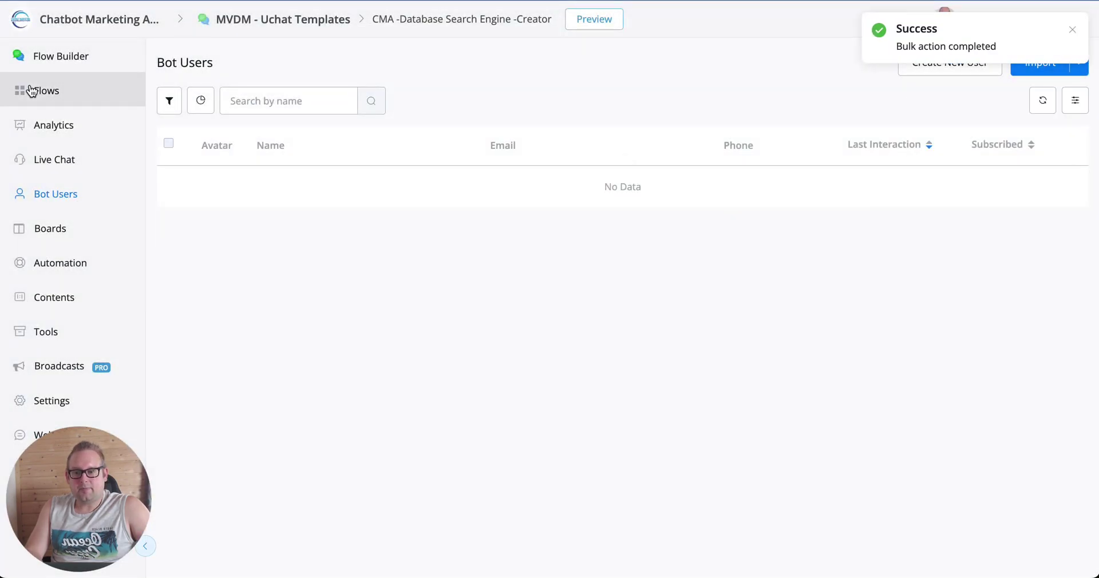
Step: Reload the flow in the Flow Builder and open its web preview in a popup, moved clear of the first nodes and enlarged
left_click(57, 60)
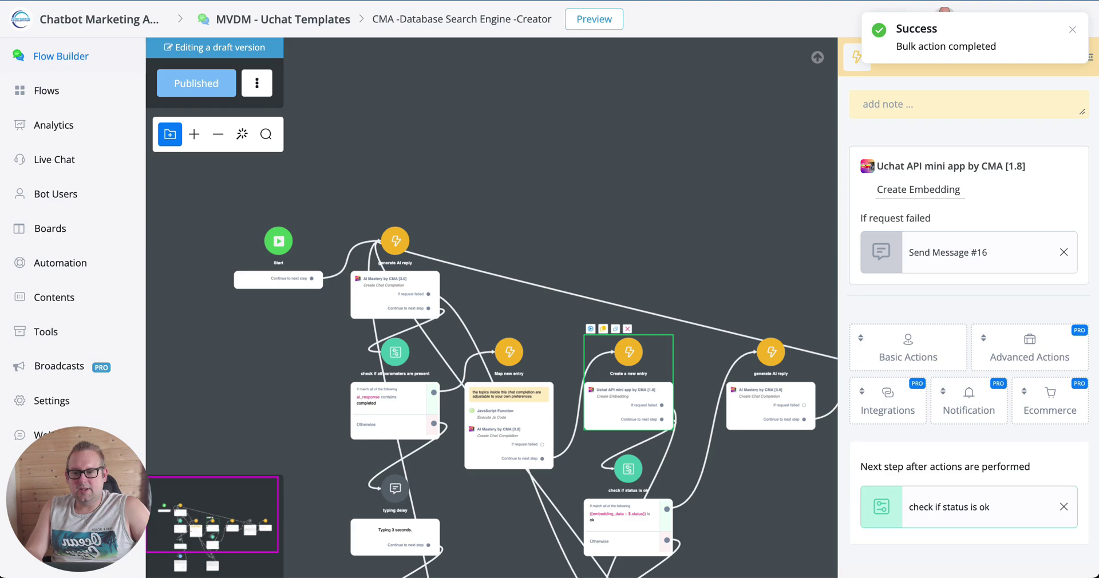
key("F5")
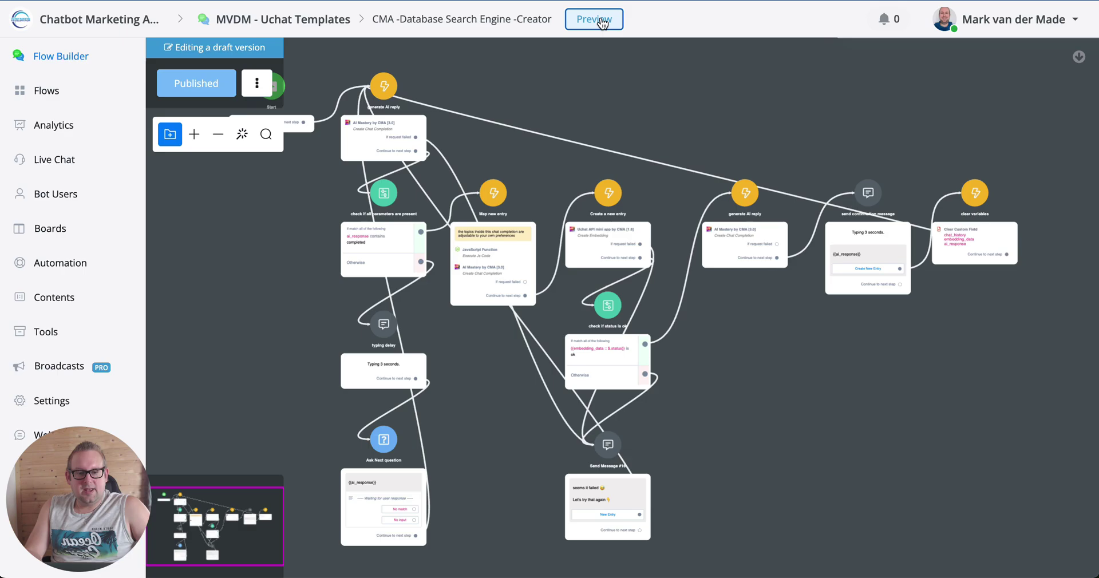
left_click(599, 20)
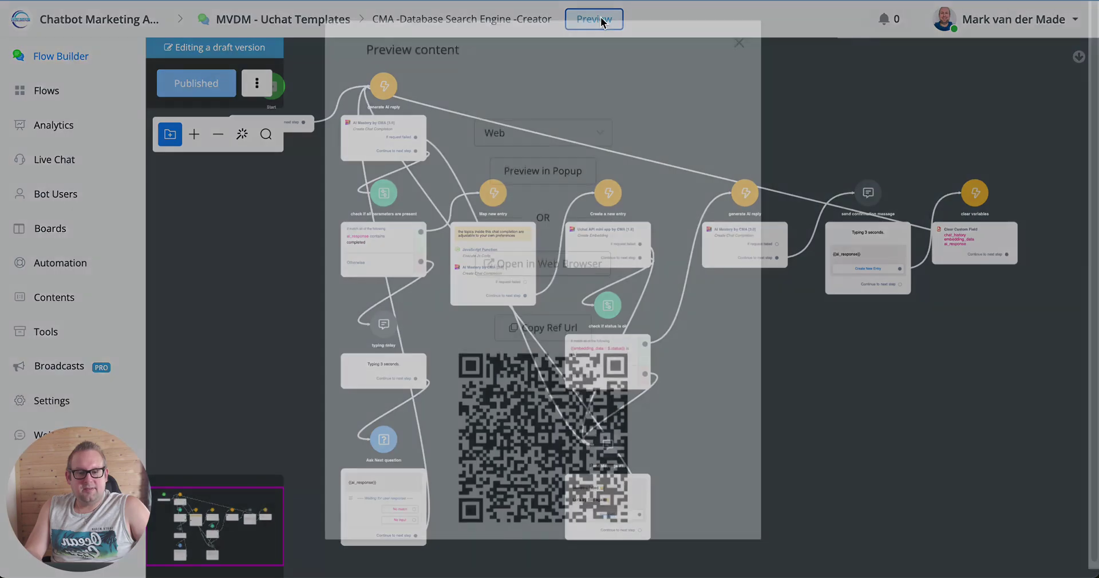
left_click(521, 180)
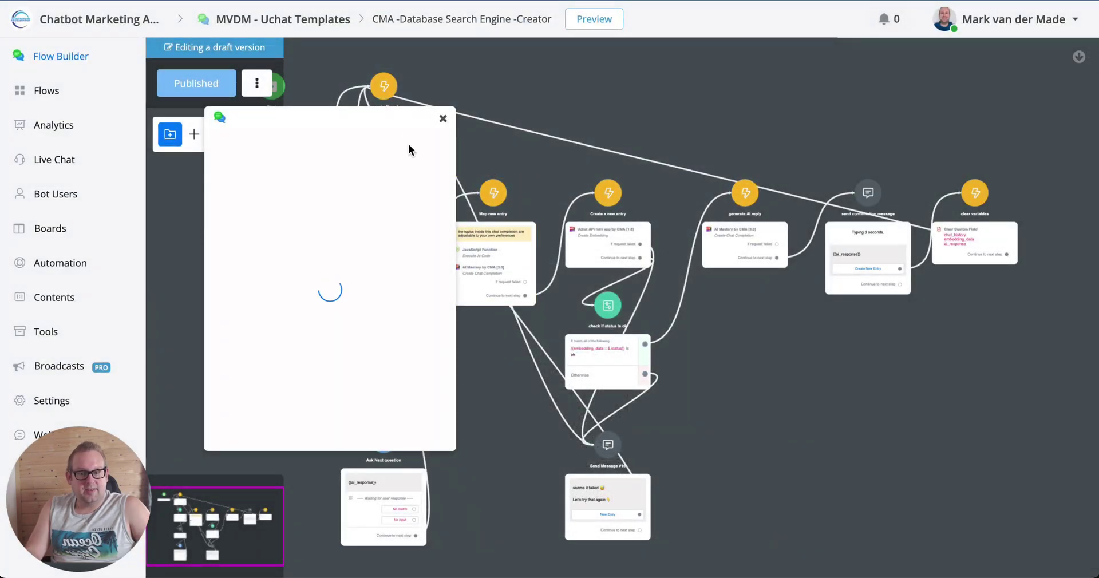
left_click_drag(375, 113, 765, 66)
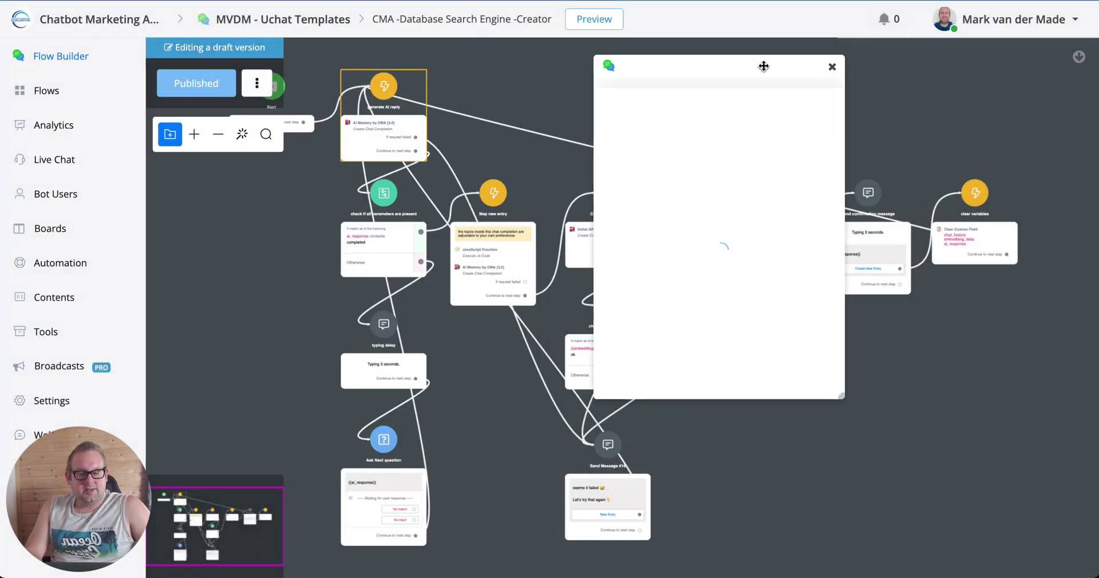
left_click_drag(846, 399, 941, 477)
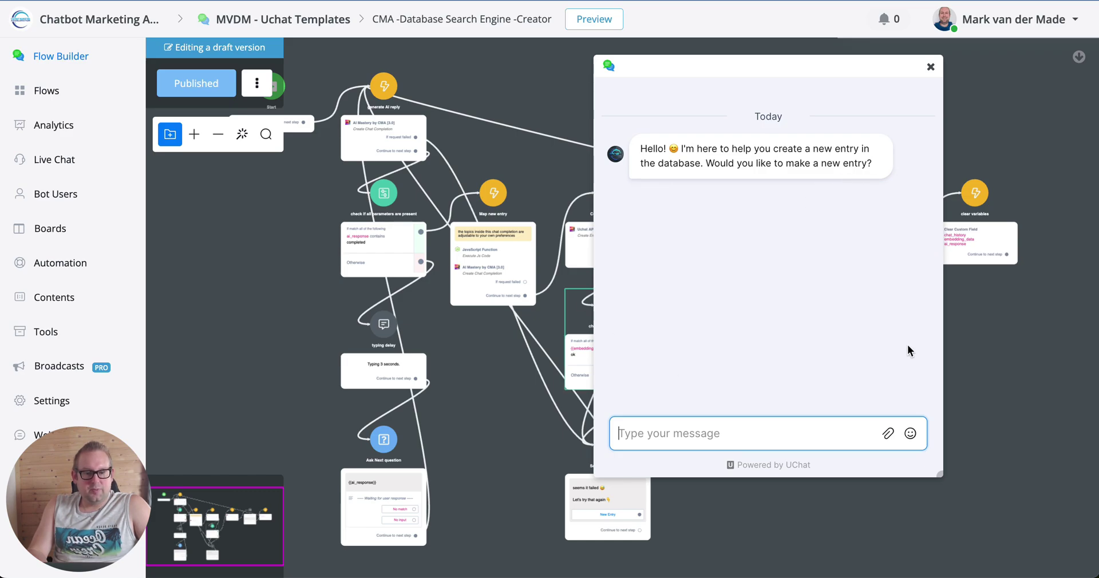
Step: Answer "yes" to creating a new entry in the preview chat and send "forgot password" as the entry title
type("yes")
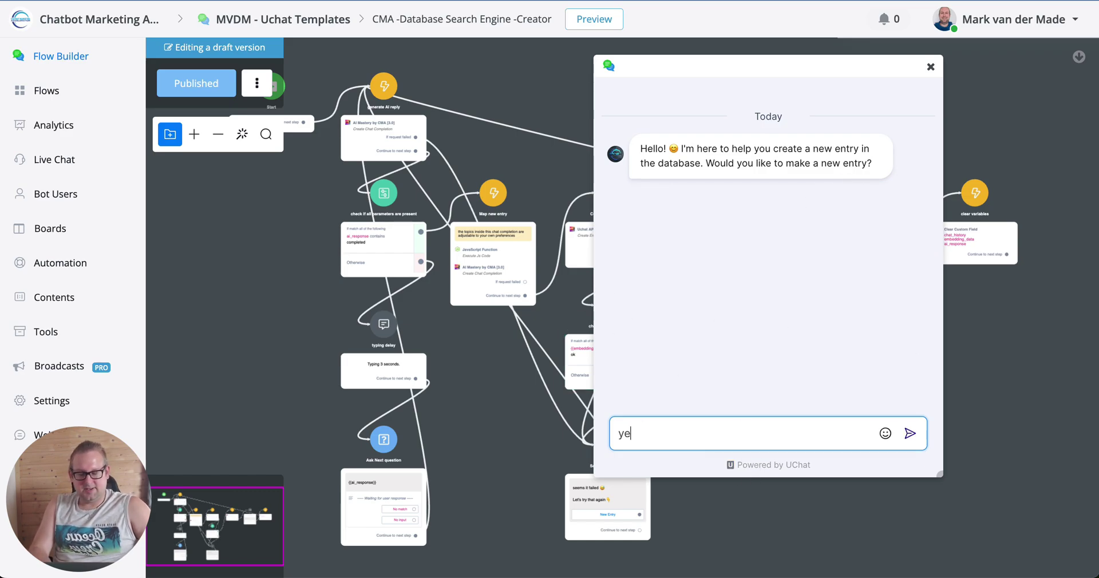
key("Return")
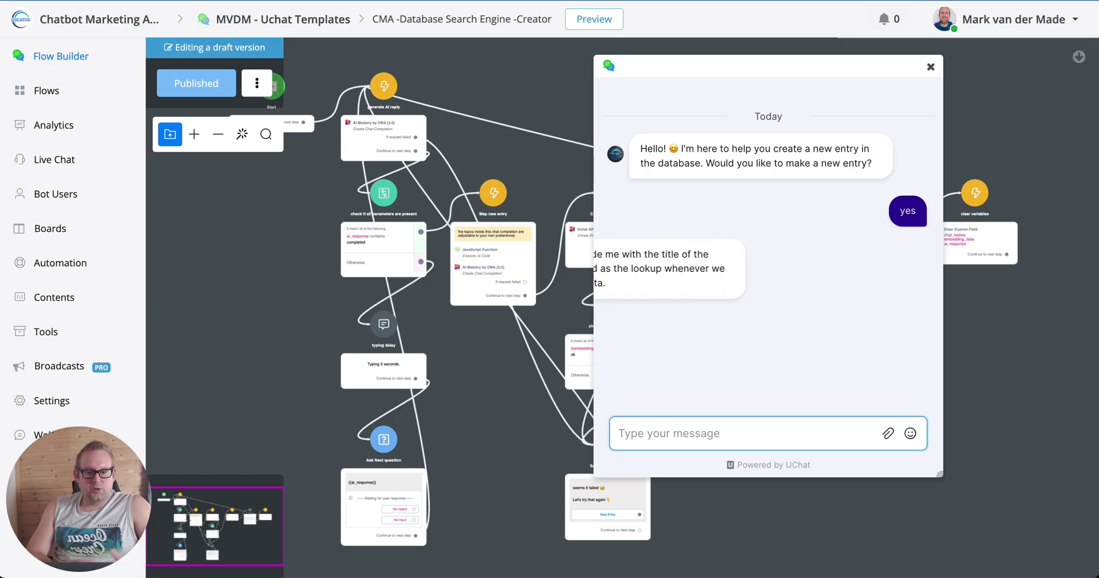
type("f")
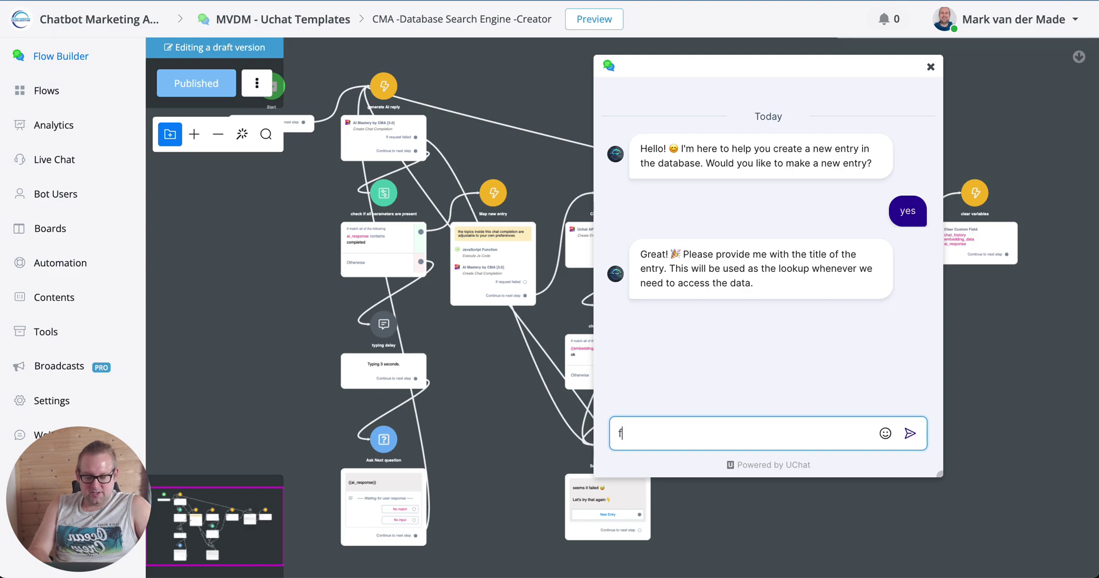
type("orgot")
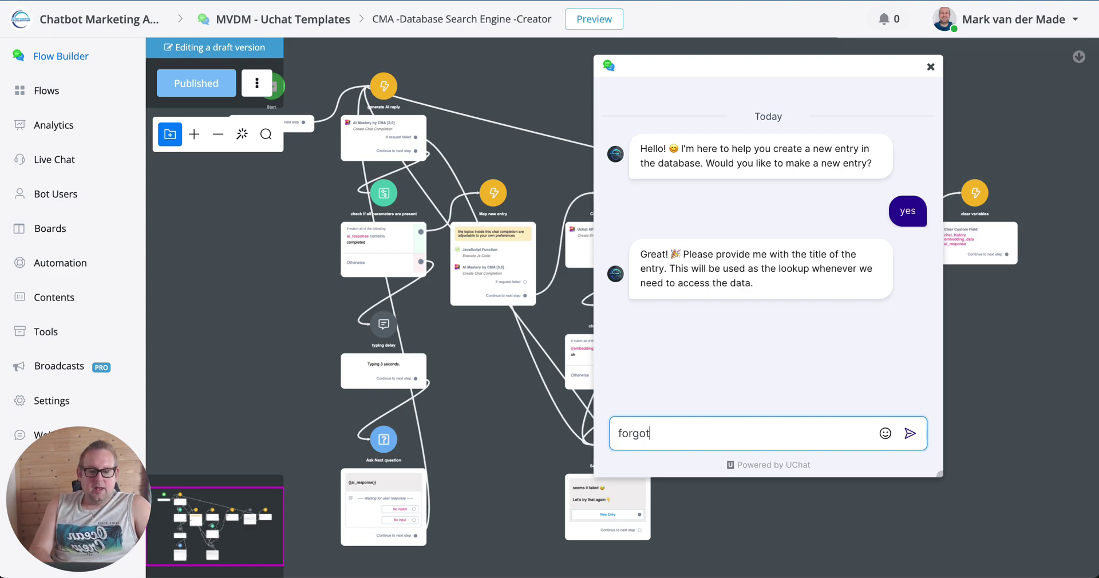
type(" password")
key("Return")
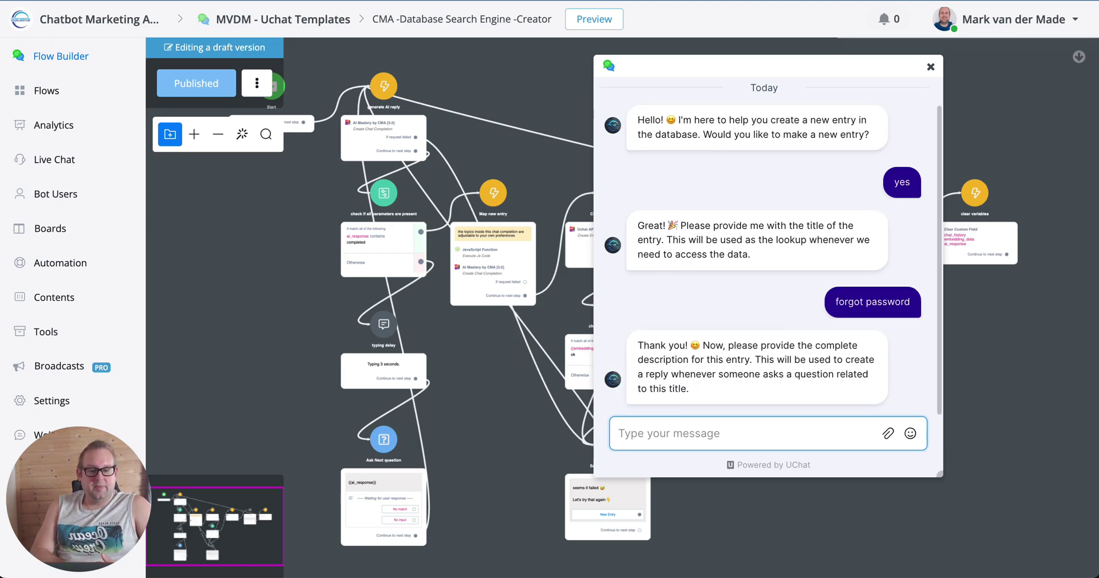
Step: Write the entry description in the preview chat: "if you forgot your password then simply visit our login page and press the forgot password link."
type("if you ")
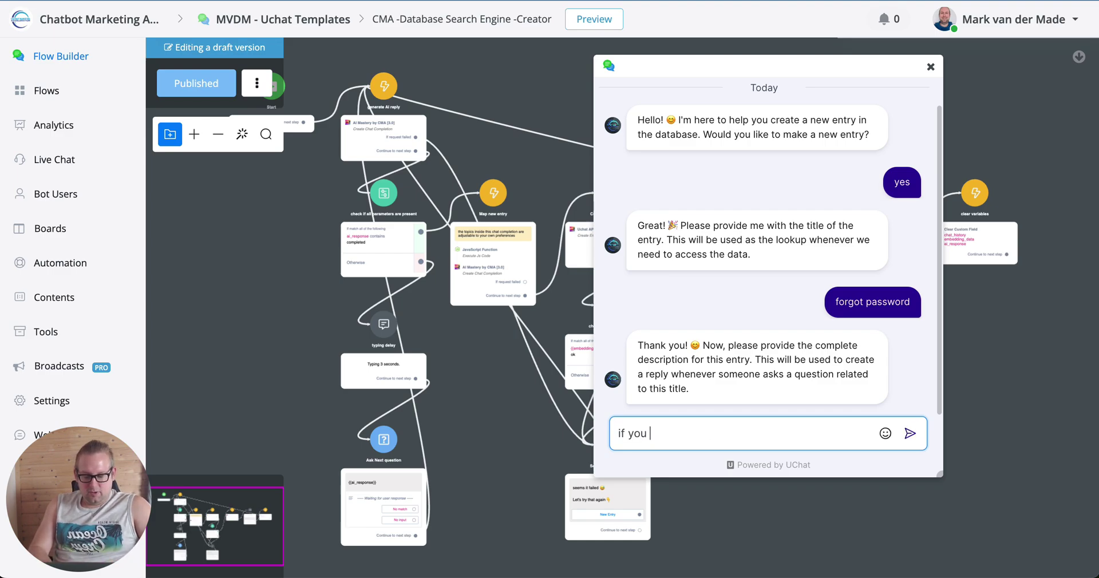
type("forgot your p")
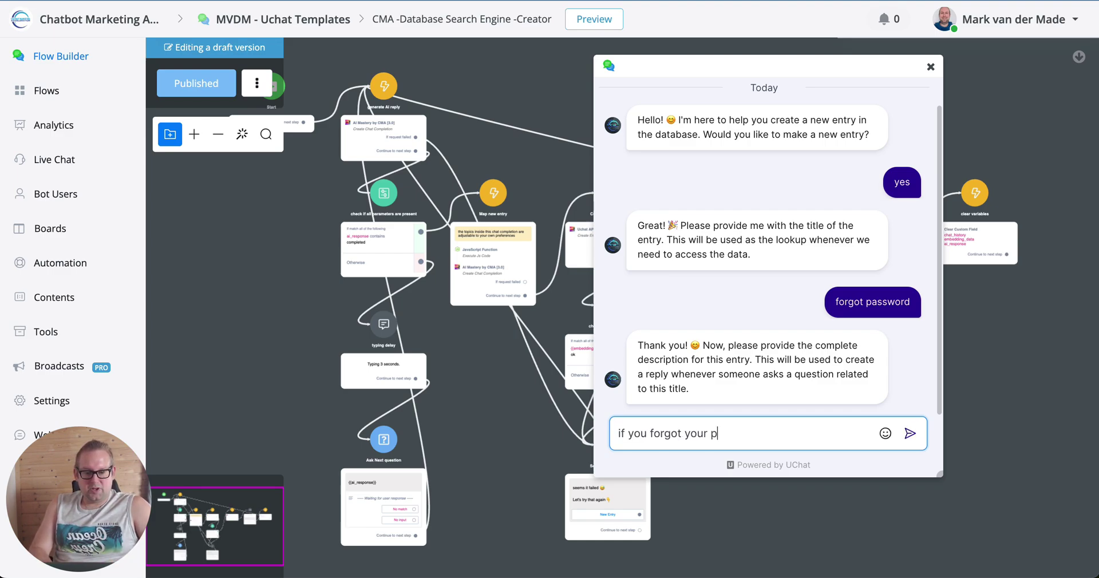
type("assword the")
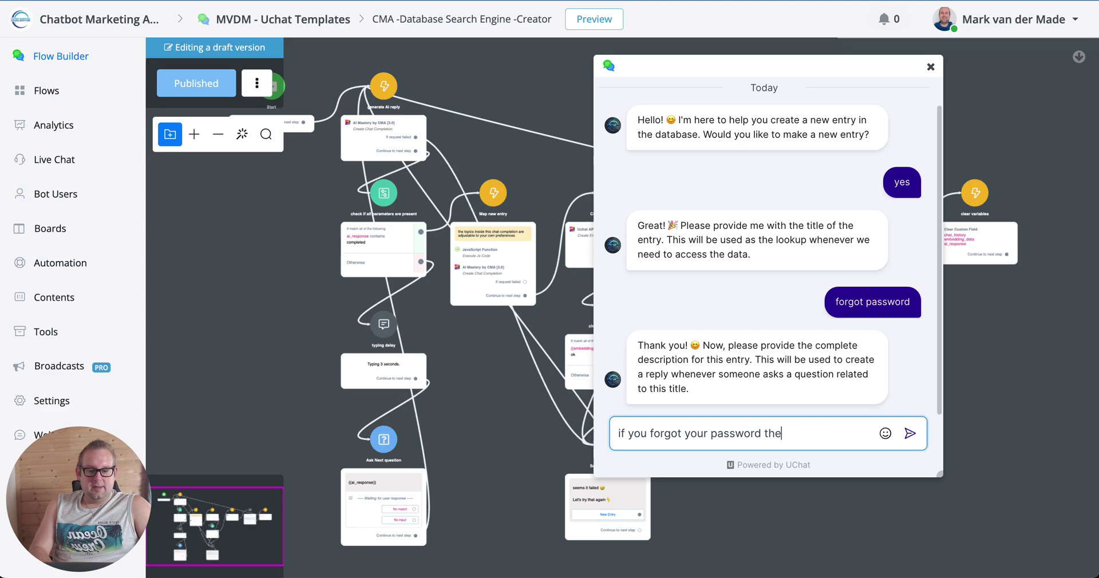
type("n somimpl")
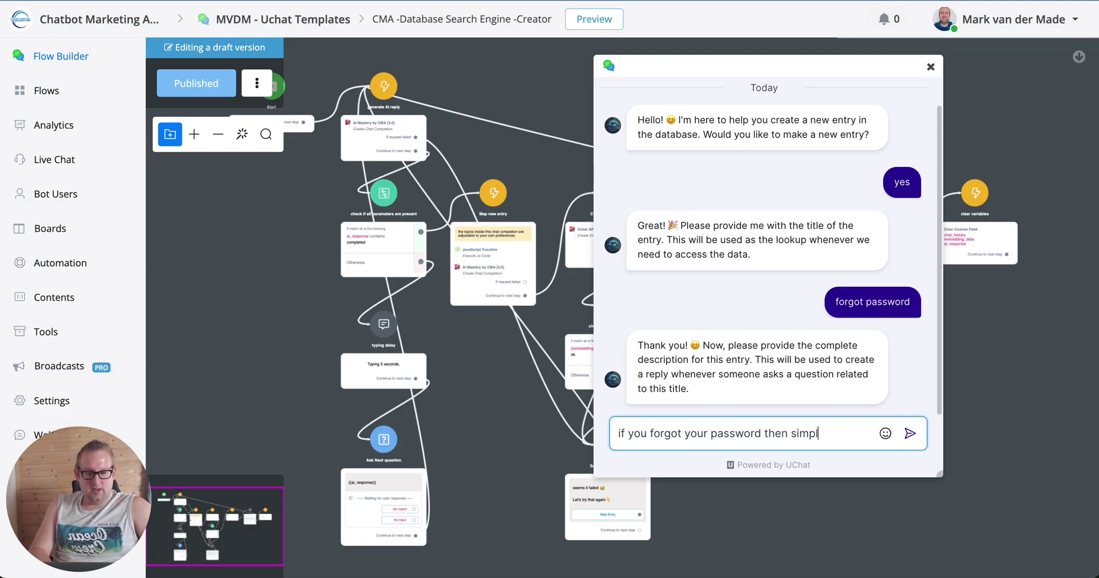
type("y visit ou")
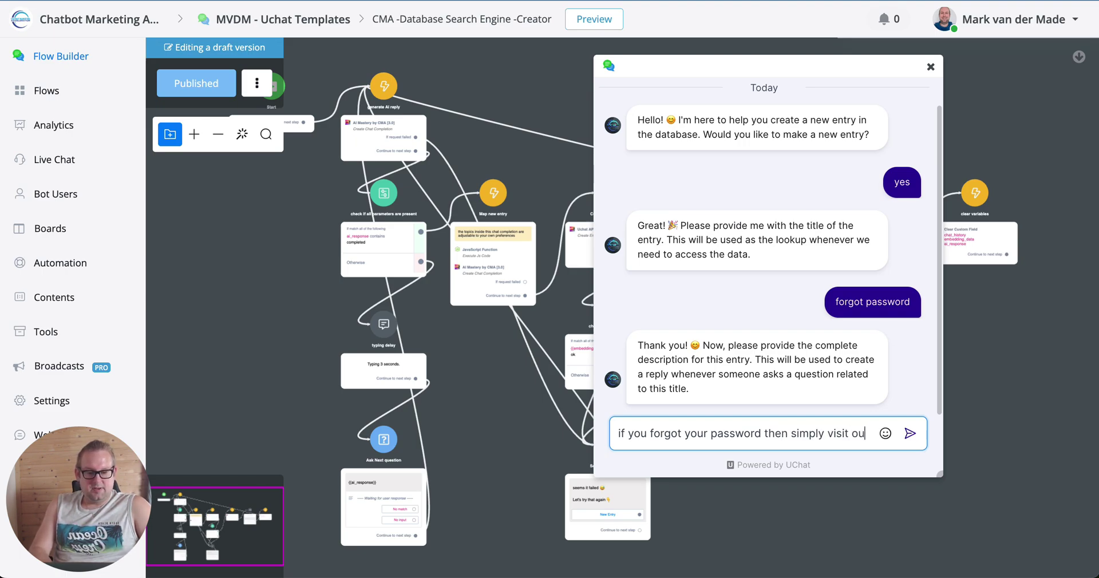
type("r login pas ")
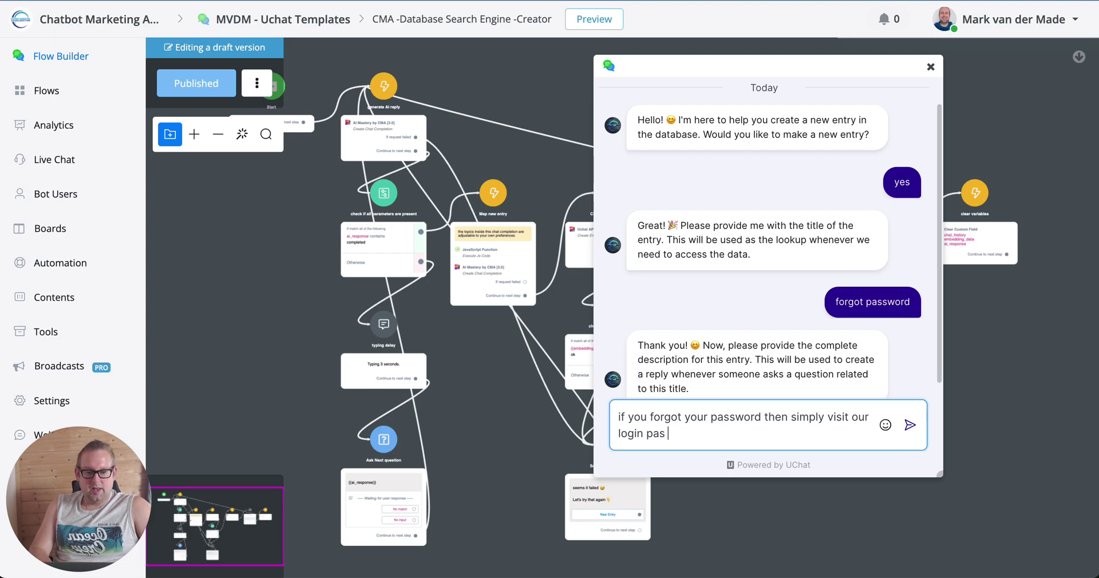
key("BackSpace")
key("BackSpace")
type("ge and")
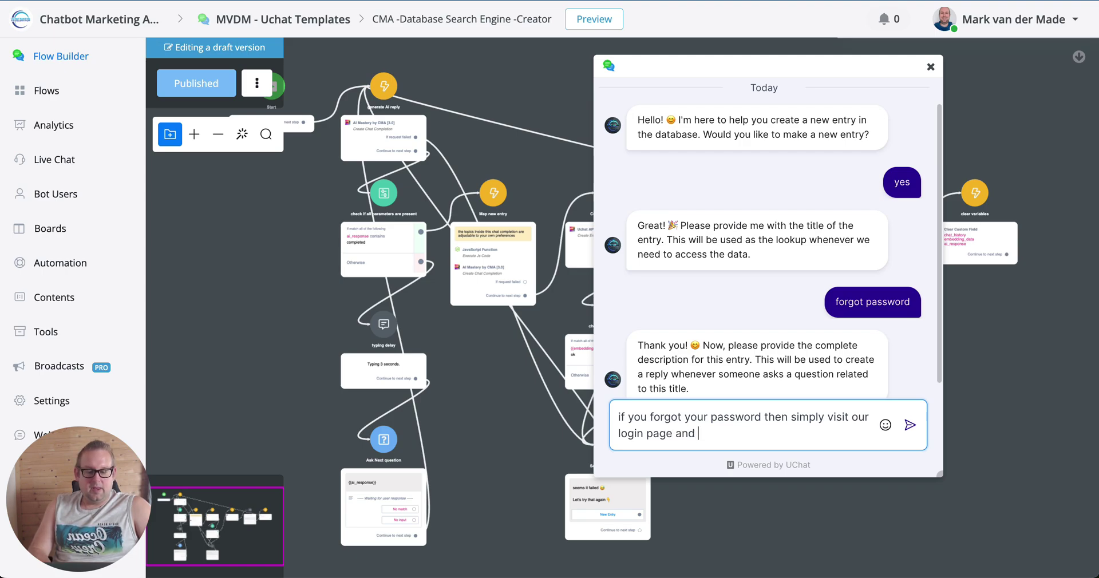
type(" press the ")
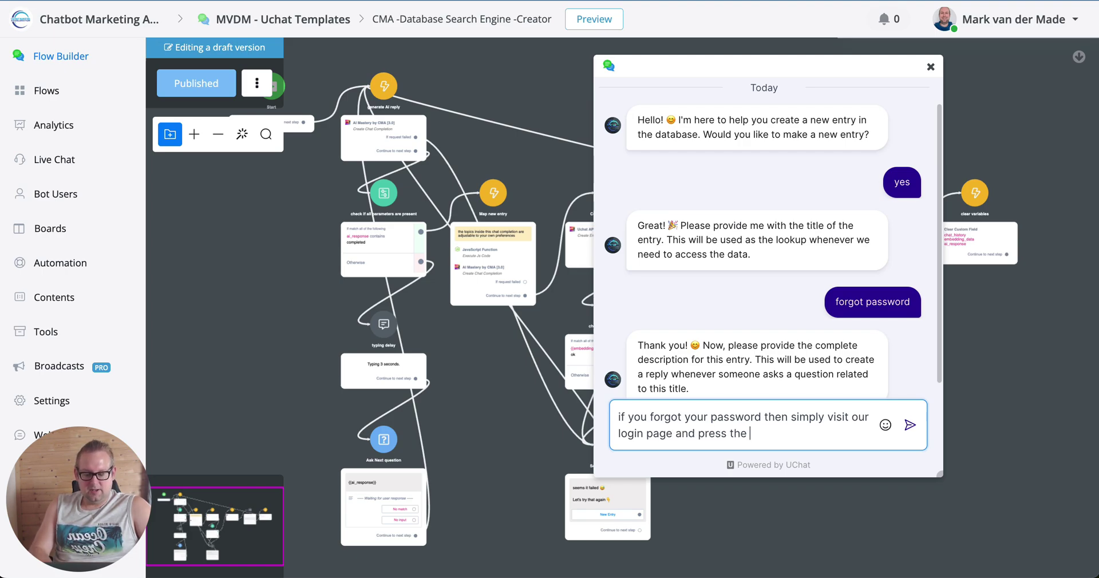
type("forgot pas")
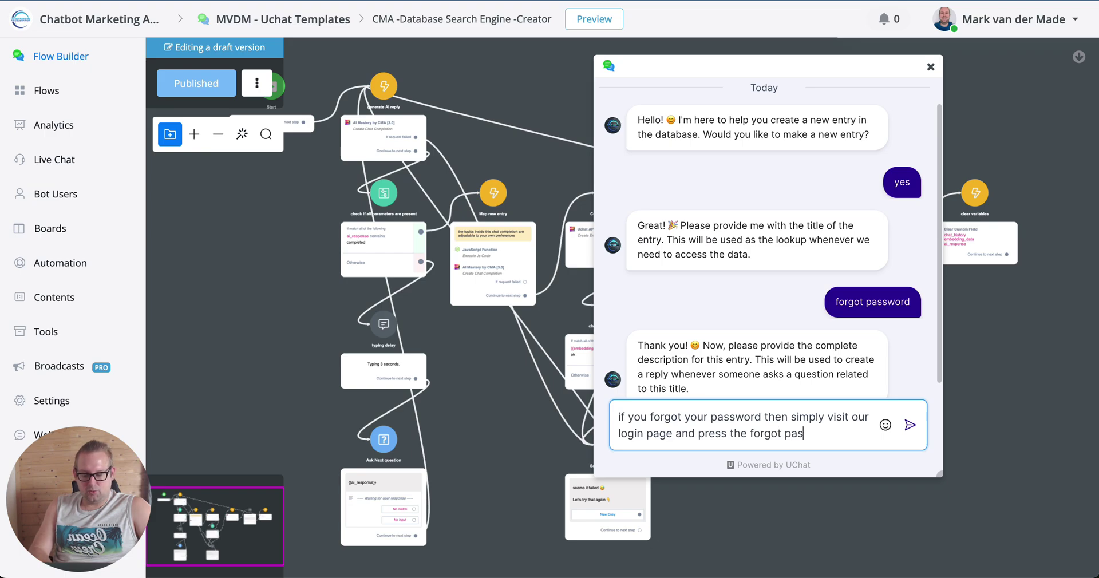
type("sword link")
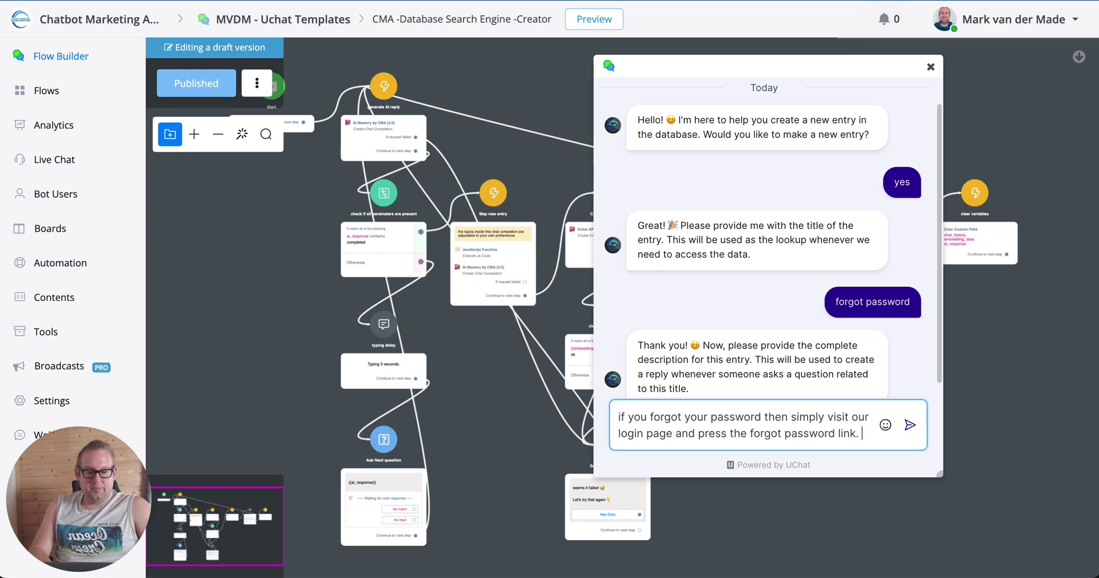
Step: Add "fill in your email and you will receive a secure link to reset your password", send the description, and confirm the overview with "yes"
type(". fill in yo")
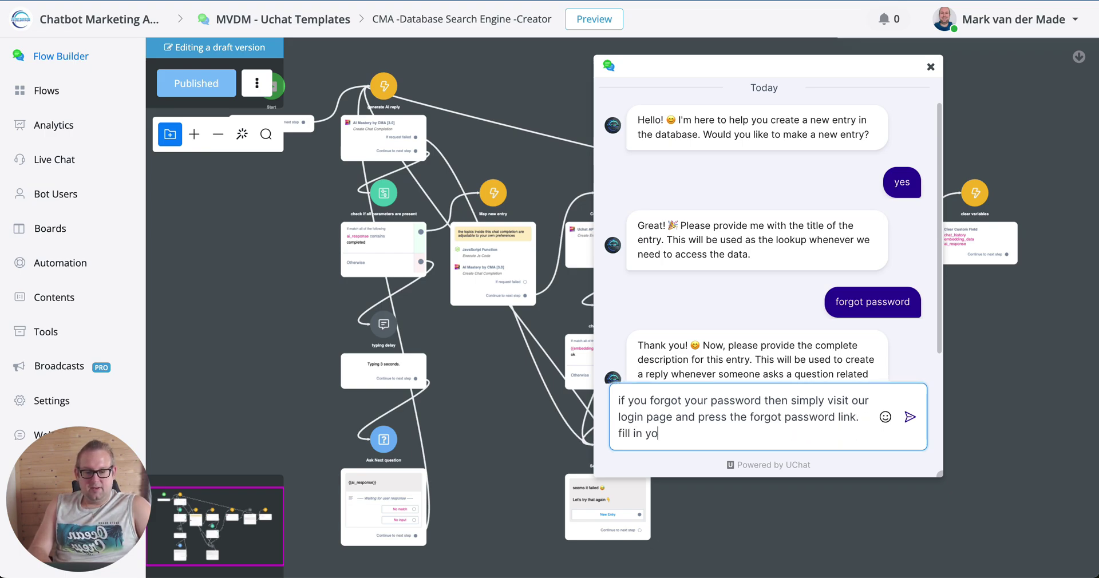
type("ur email and y")
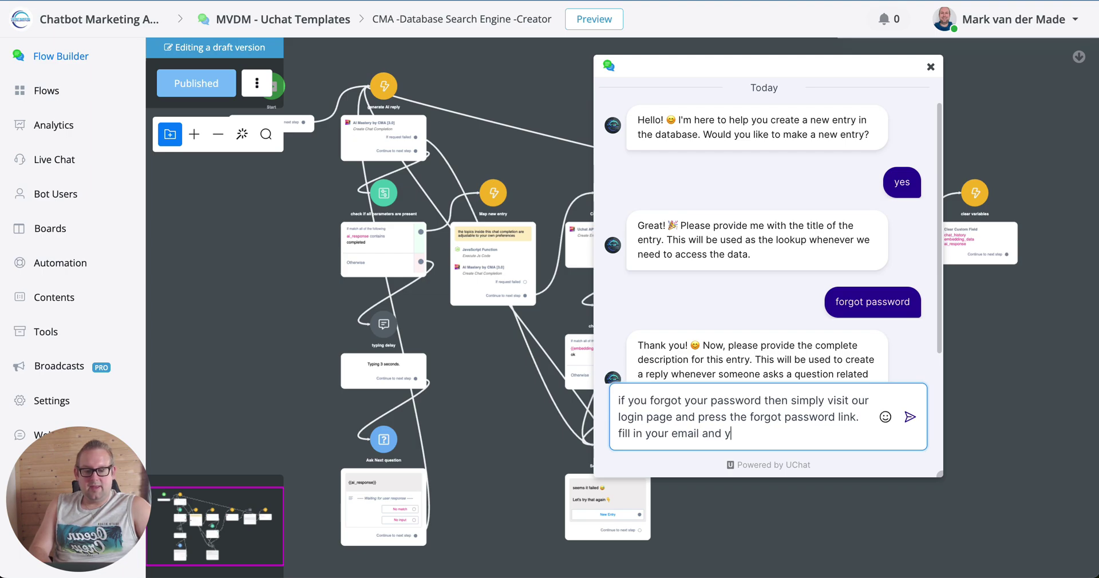
type("ou will receive a ")
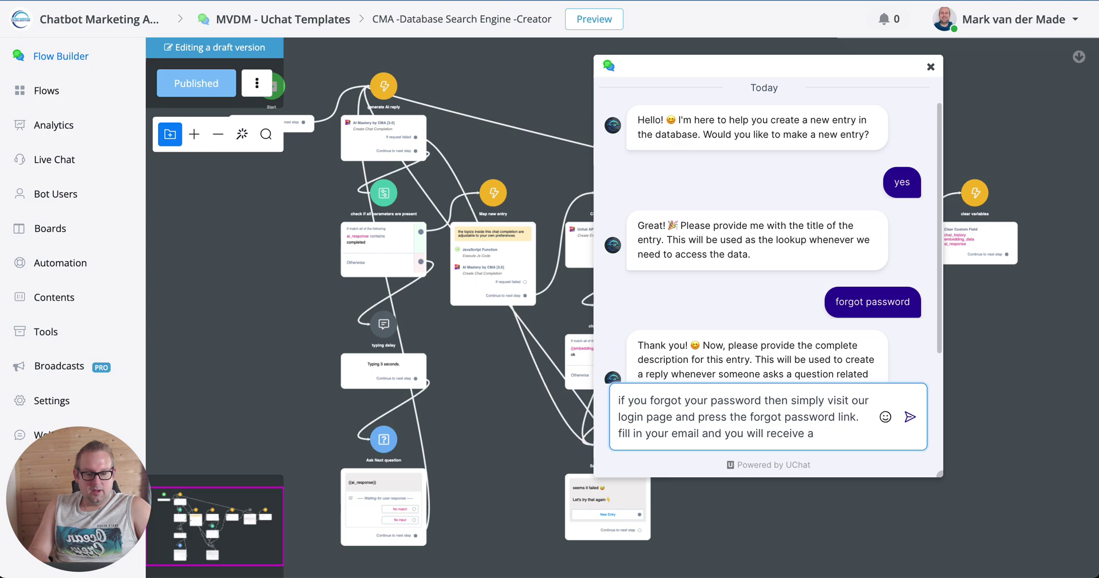
type("secure link")
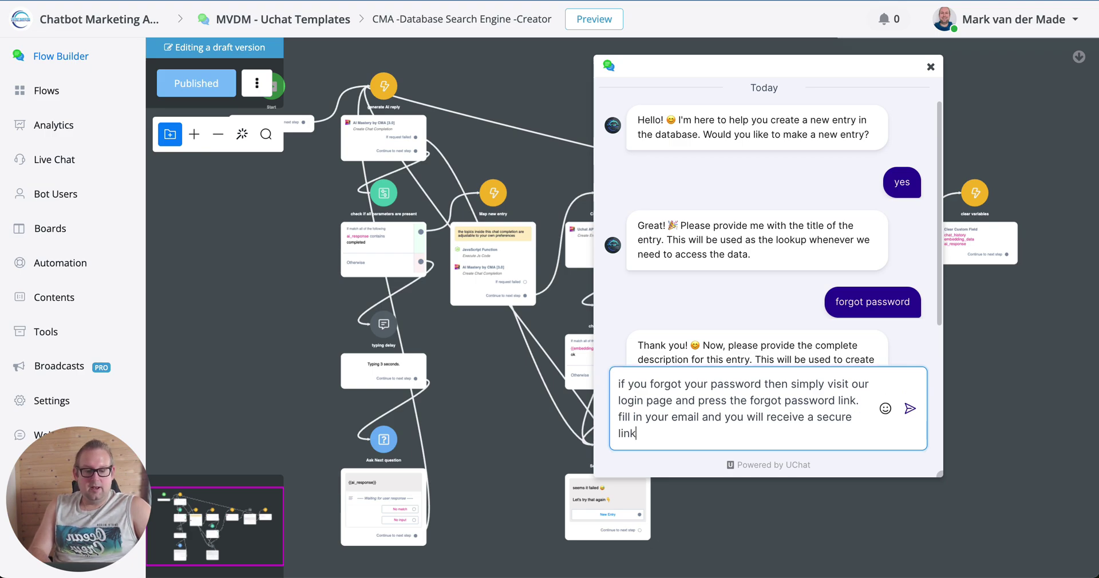
type(" to reset")
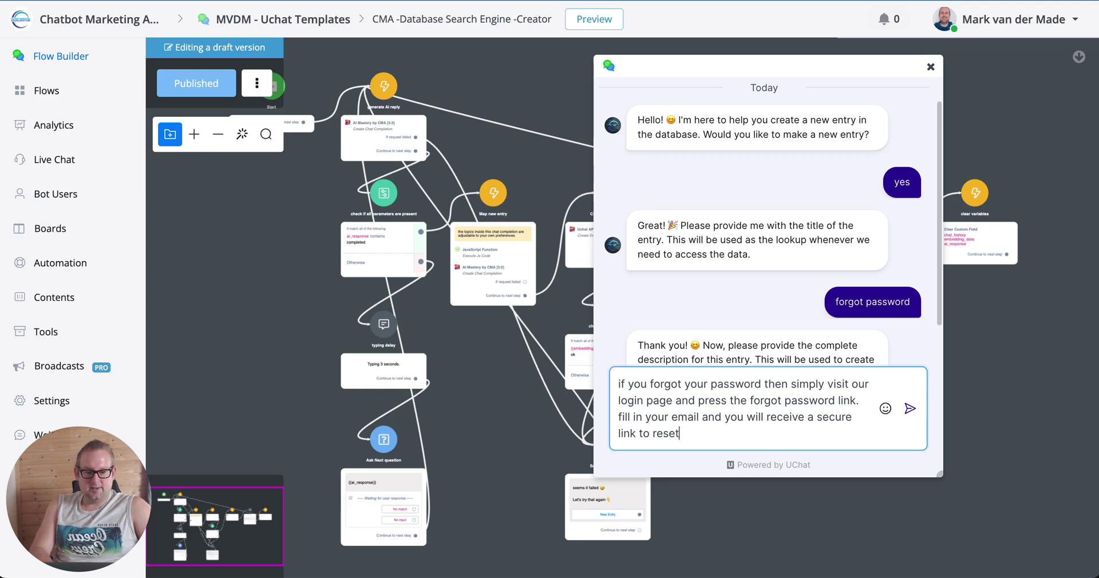
type(" your password")
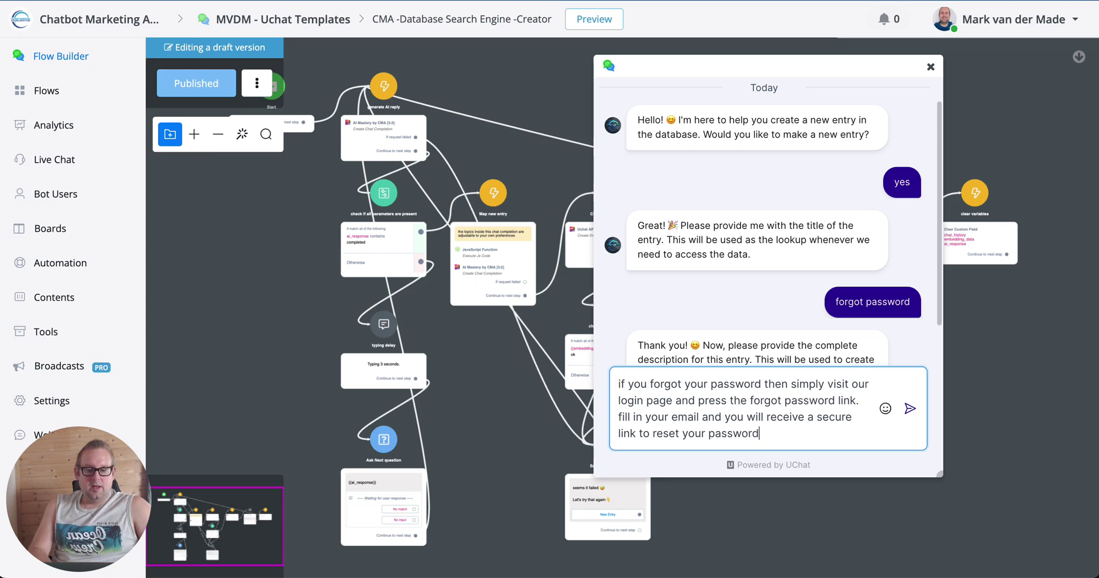
key("Return")
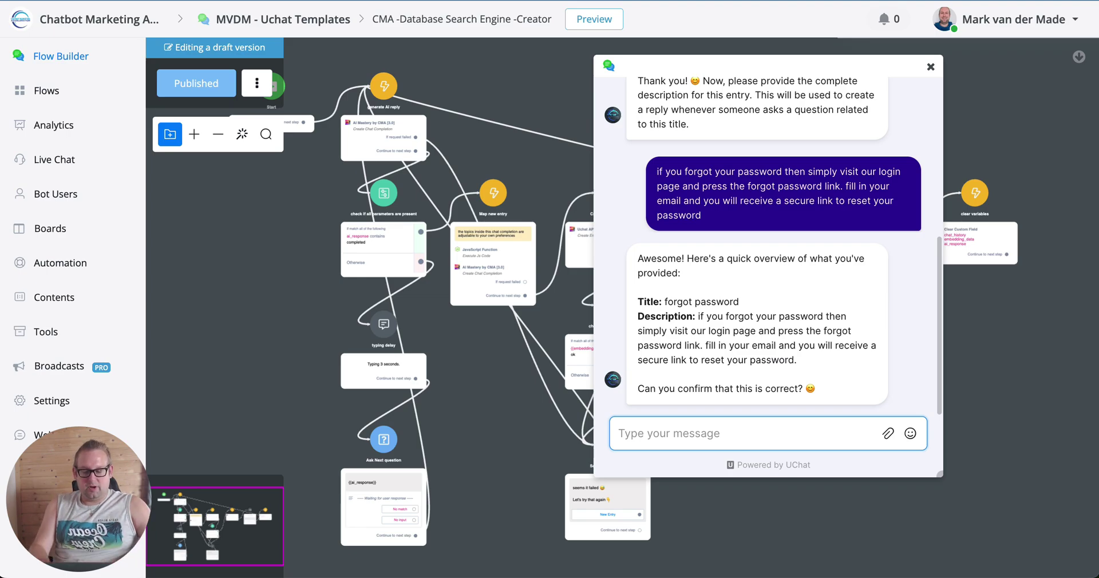
type("yes")
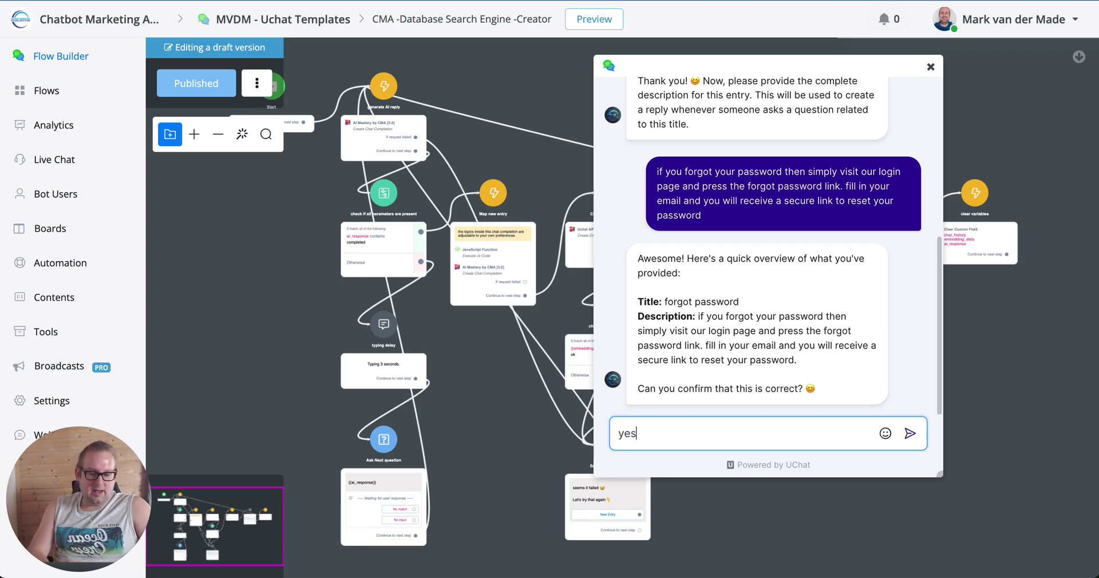
key("Return")
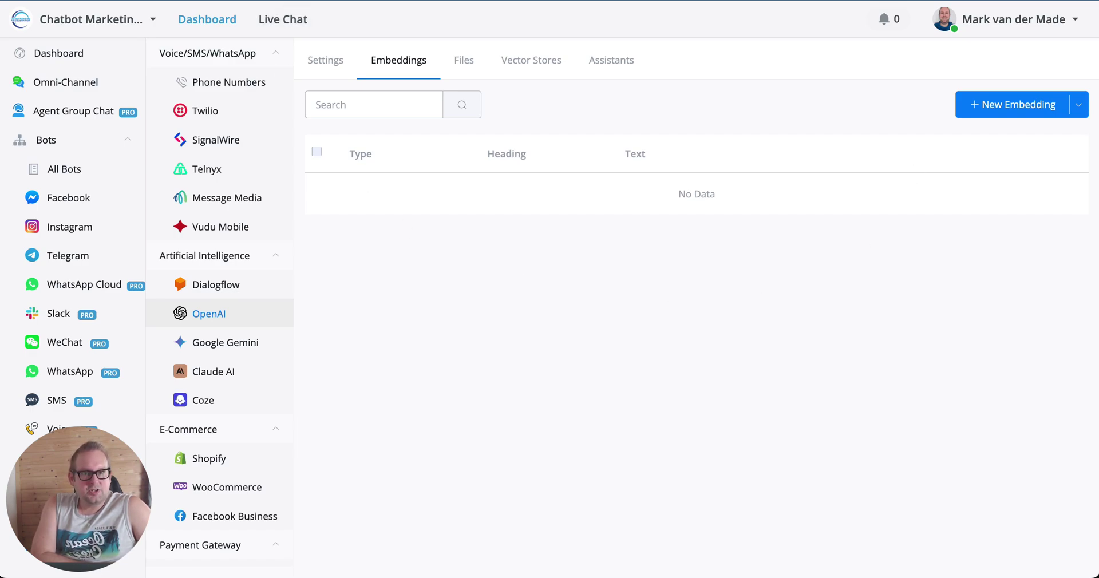
Step: Reload the workspace's OpenAI embeddings and examine the heading's topic prefix and the text of the new forgot password entry
key("F5")
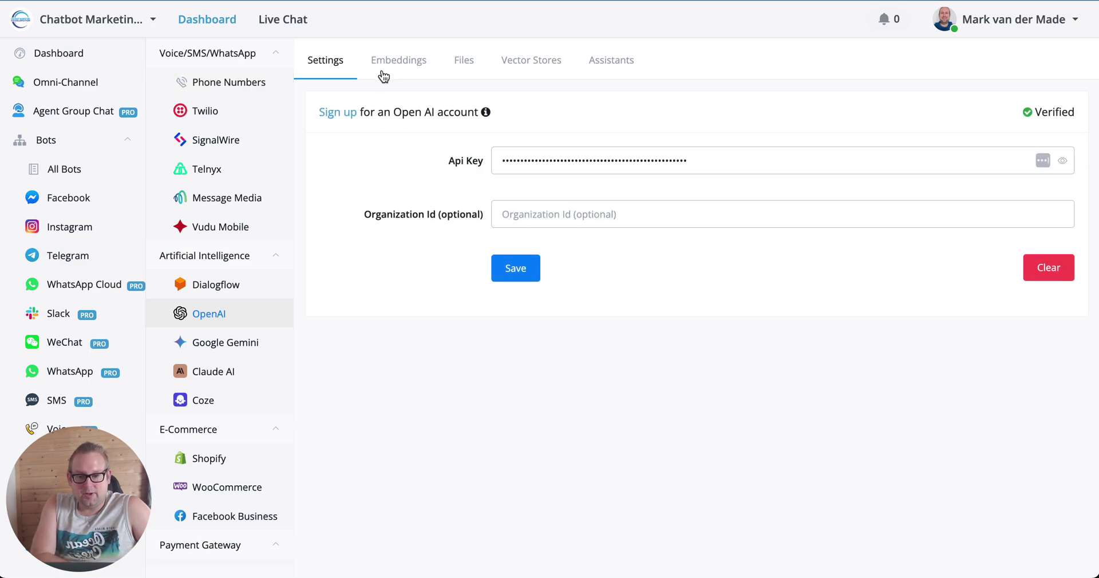
left_click(383, 75)
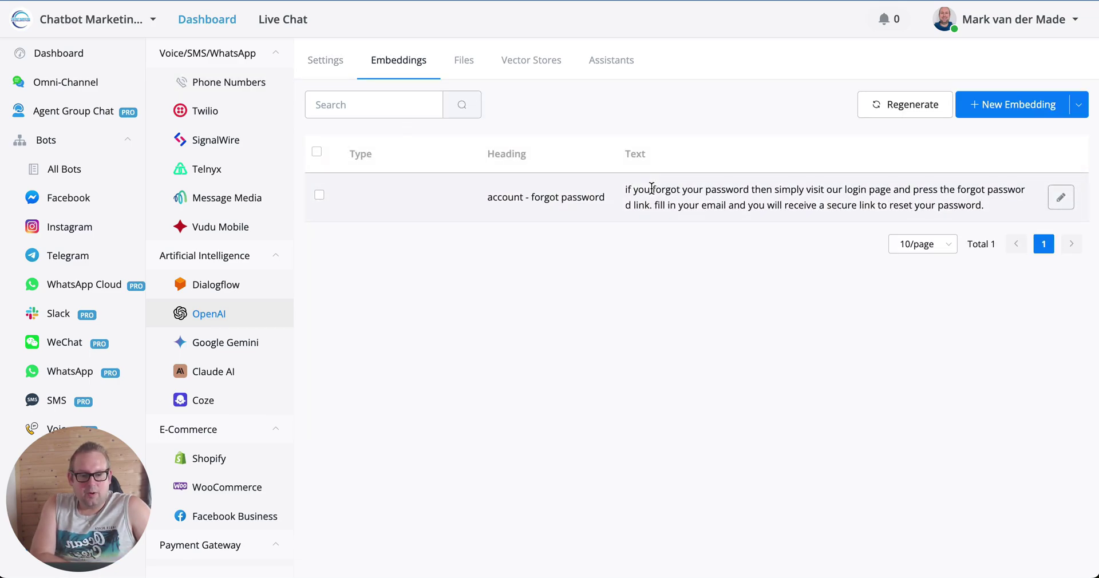
left_click_drag(523, 199, 453, 200)
left_click(525, 202)
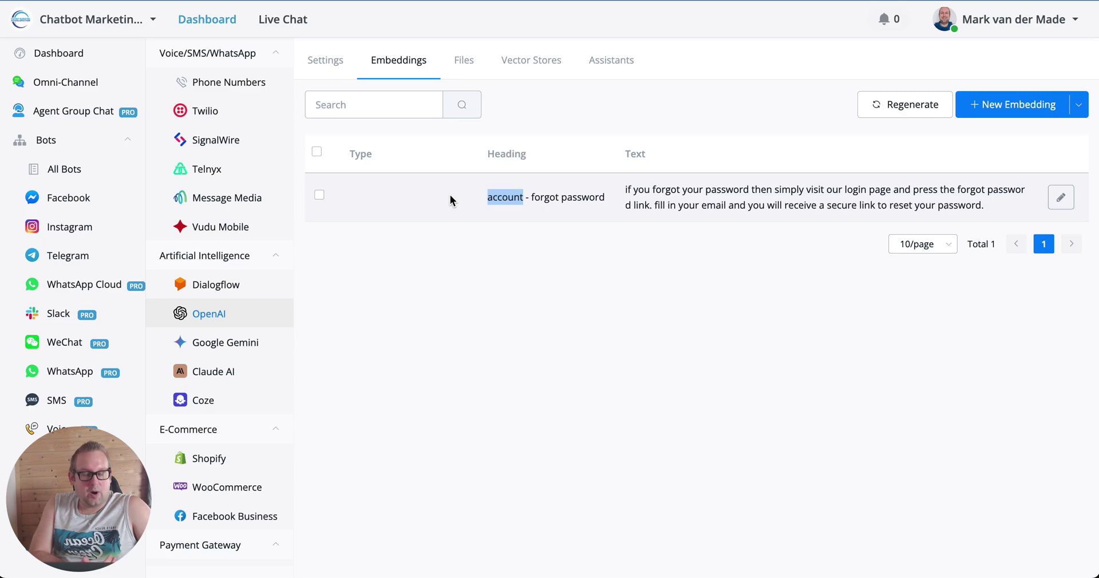
left_click_drag(533, 197, 981, 215)
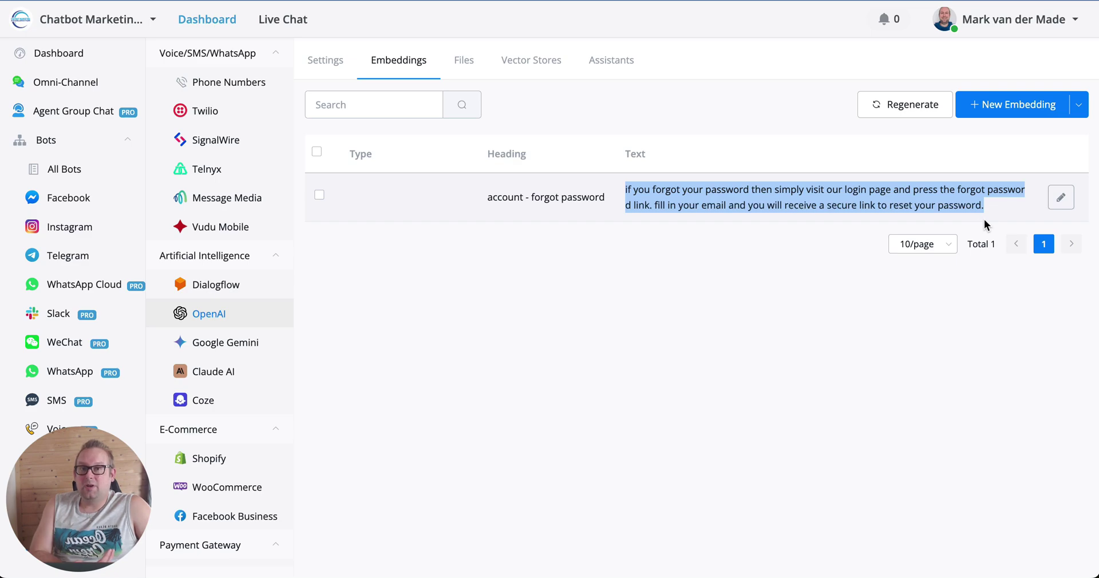
left_click(690, 241)
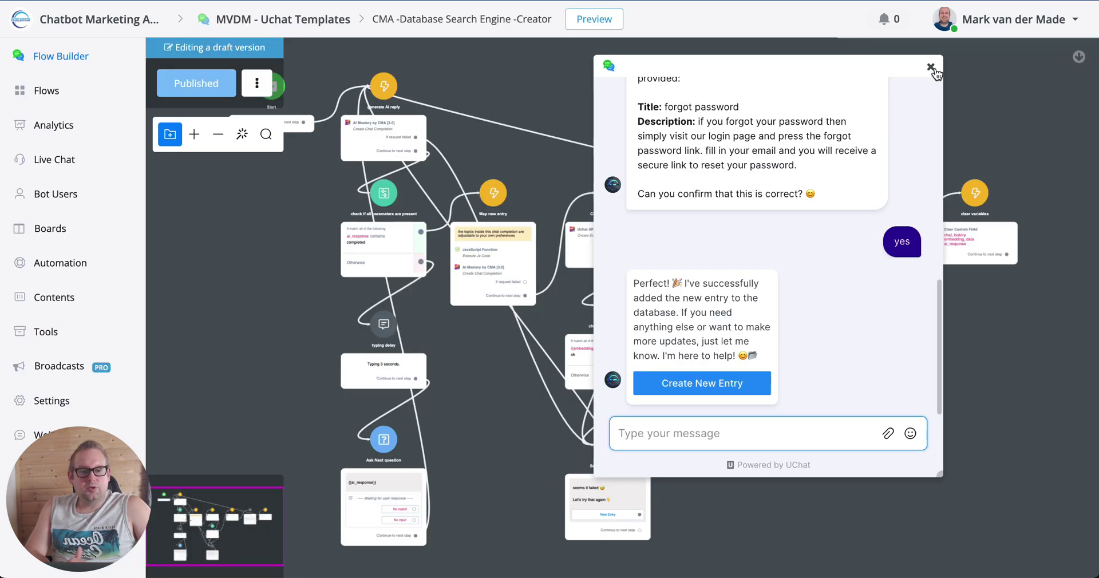
Step: Close the preview chat and open the CMA -Database Search Engine - Search Query sub flow from the CMA -Database search engine folder
left_click(931, 67)
left_click(54, 107)
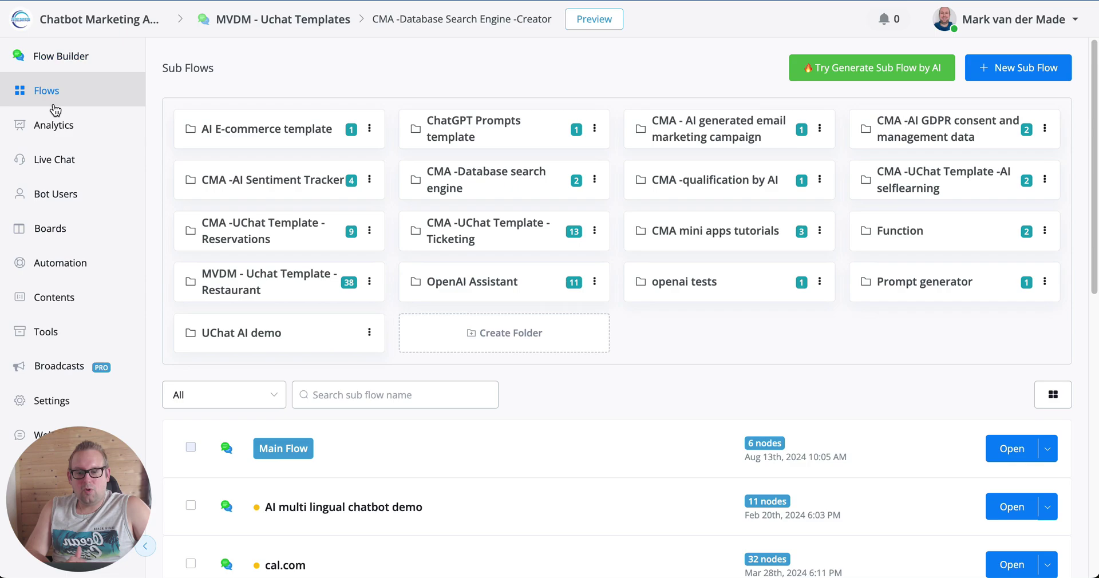
left_click(473, 175)
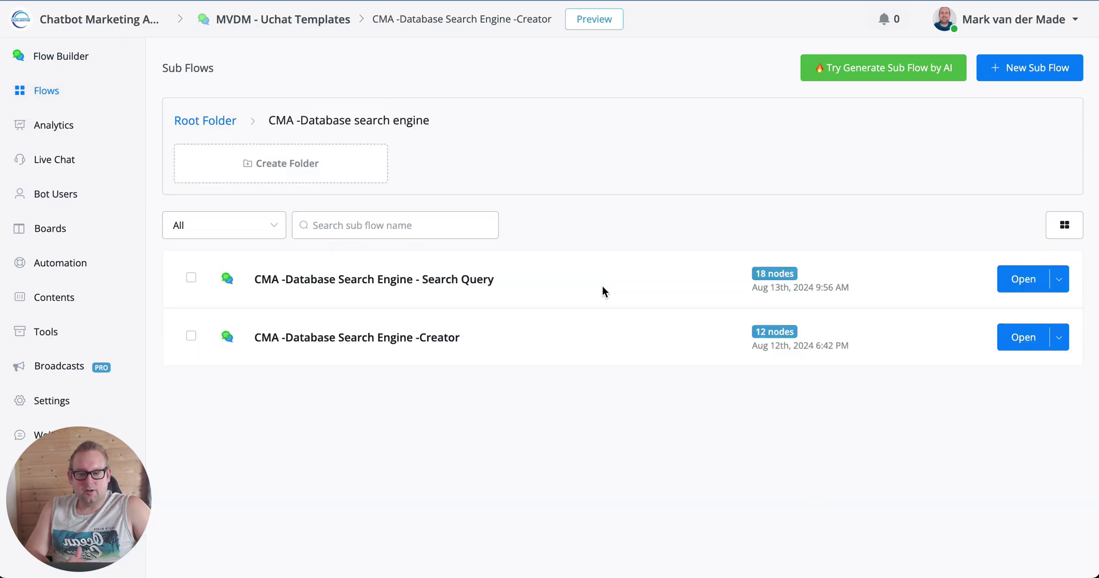
left_click(1019, 280)
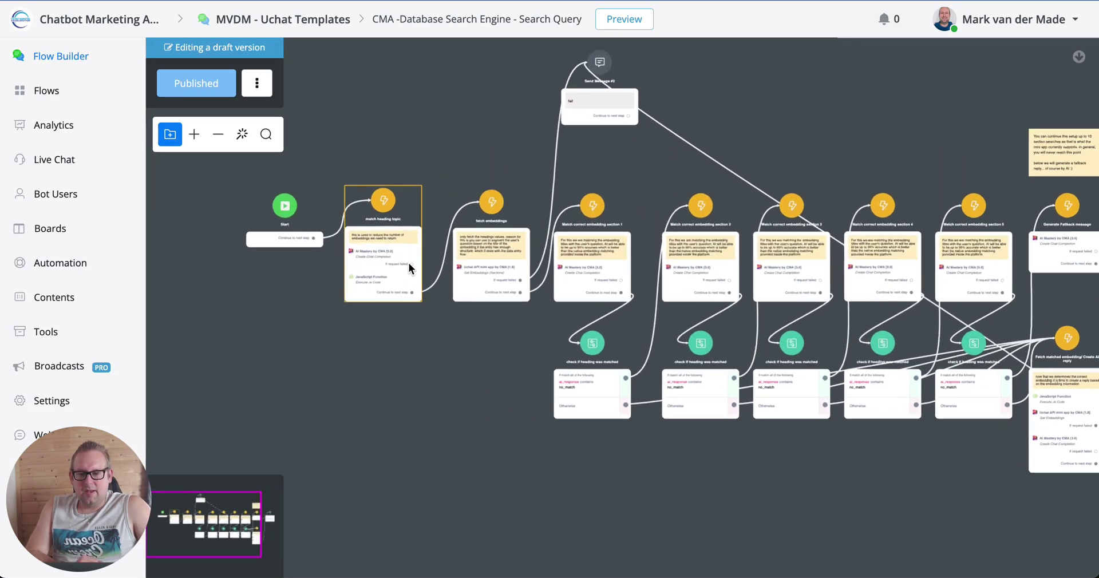
Step: Open the Create Chat Completion action of the match heading topic node and examine its system message's topic list and matched_topic JSON payload
scroll(409, 262, "up", 10)
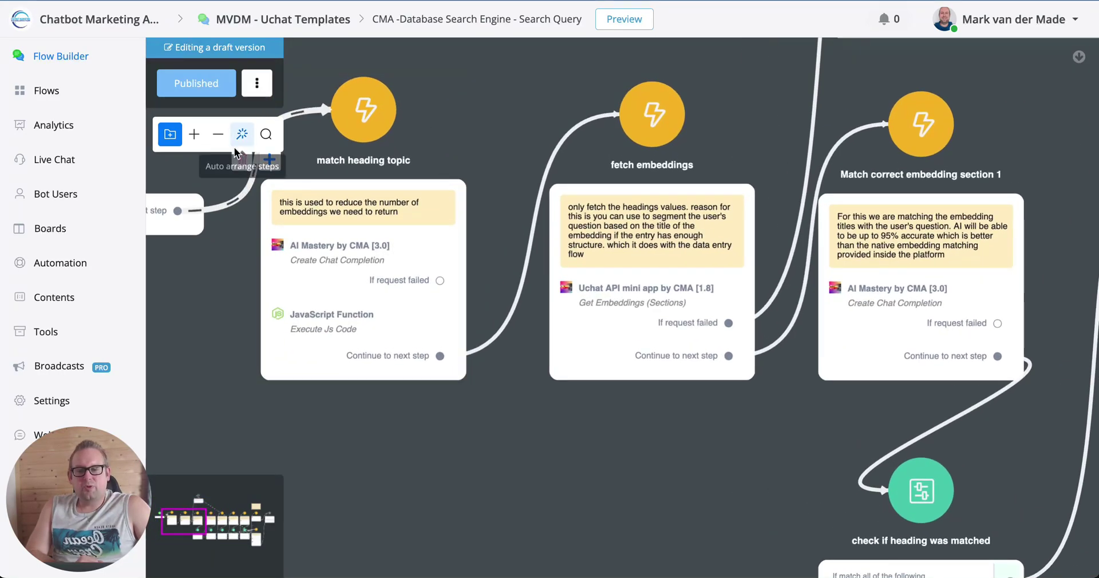
left_click(370, 226)
left_click(907, 213)
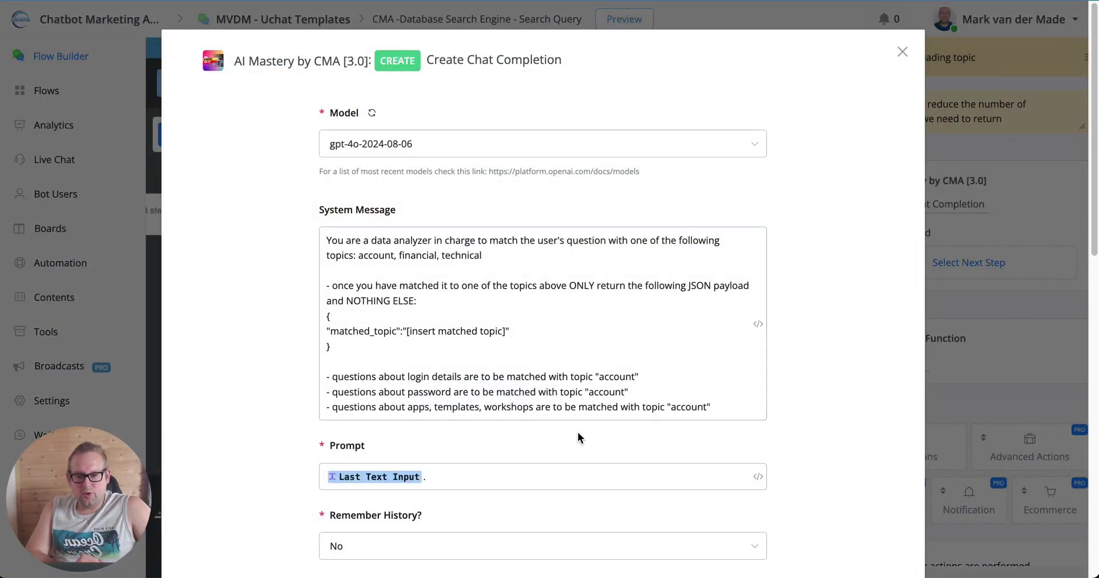
scroll(579, 431, "down", 3)
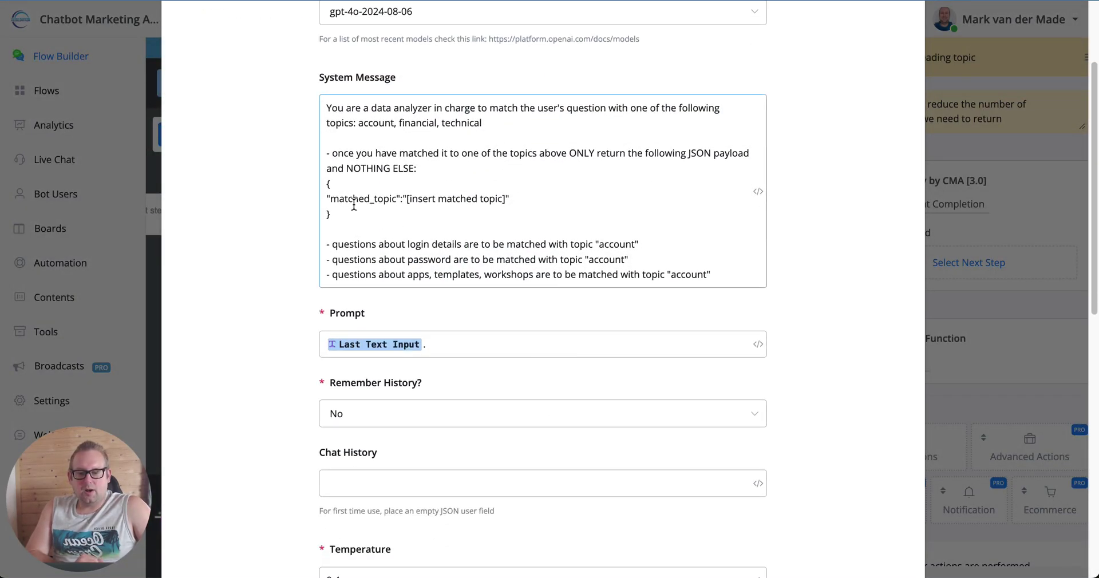
scroll(483, 328, "up", 2)
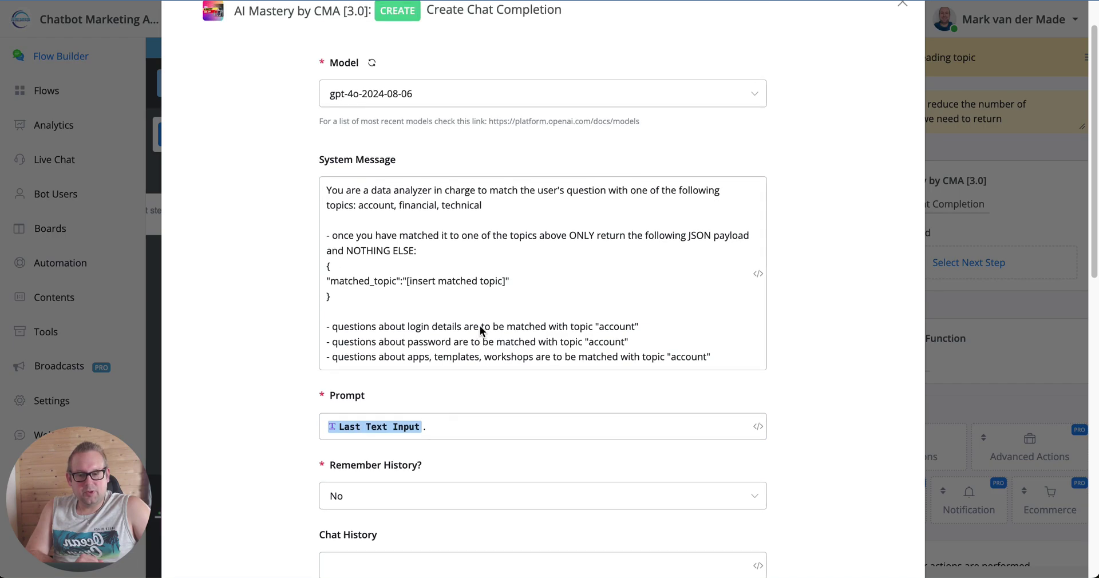
left_click(481, 330)
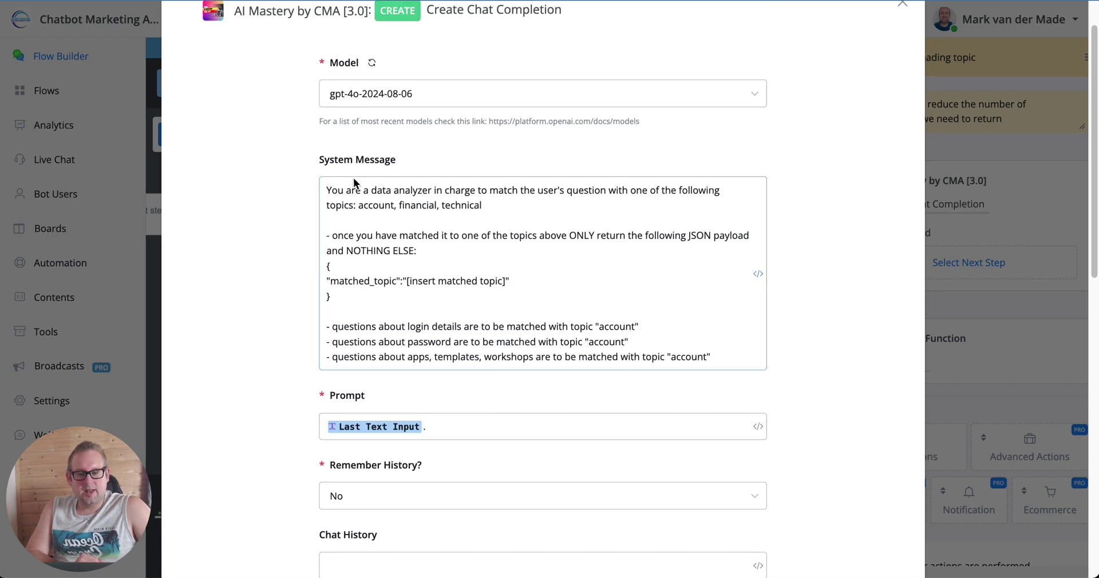
left_click_drag(358, 205, 494, 203)
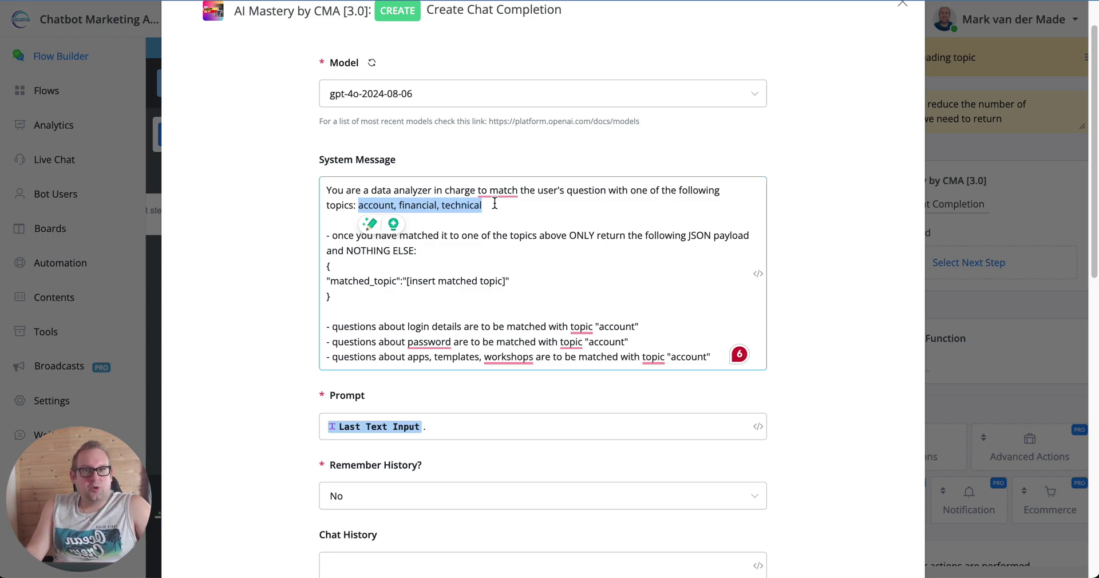
left_click(331, 296)
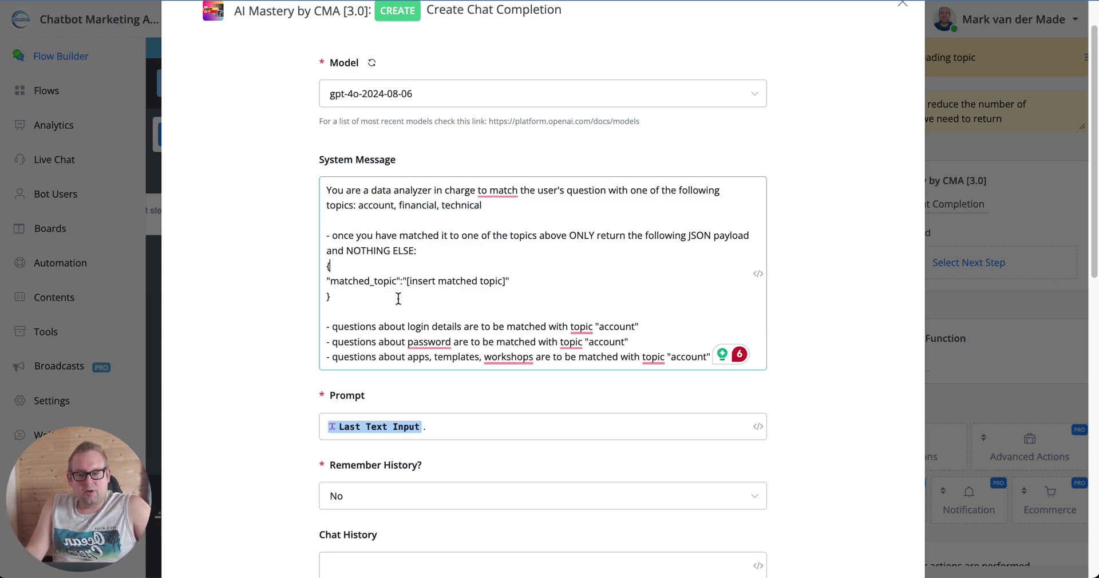
left_click_drag(330, 296, 328, 265)
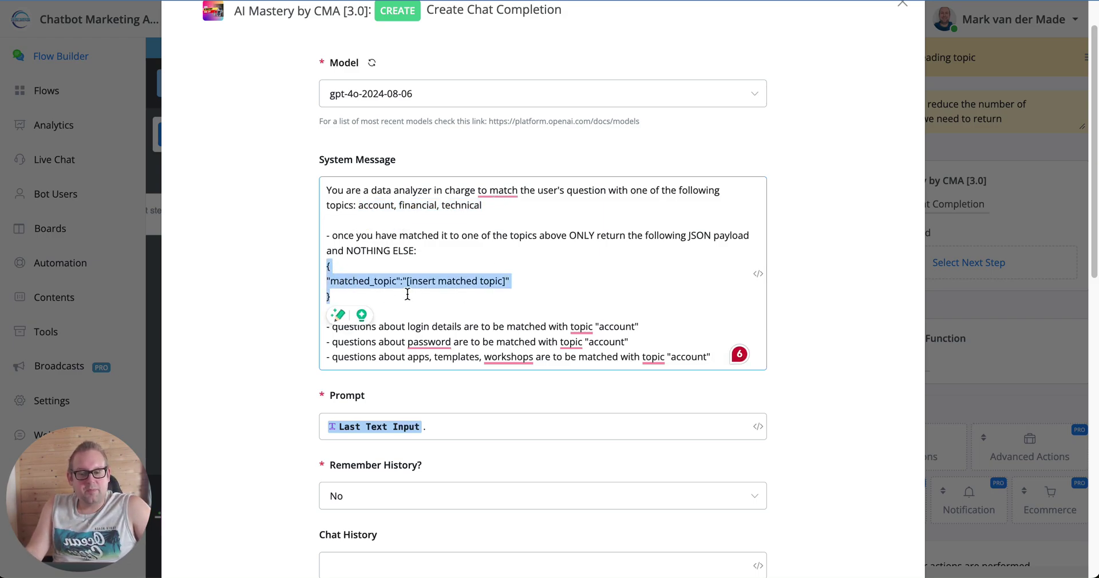
Step: Check the response mapping of the match heading topic node's Create Chat Completion action and close it without saving
scroll(507, 298, "down", 15)
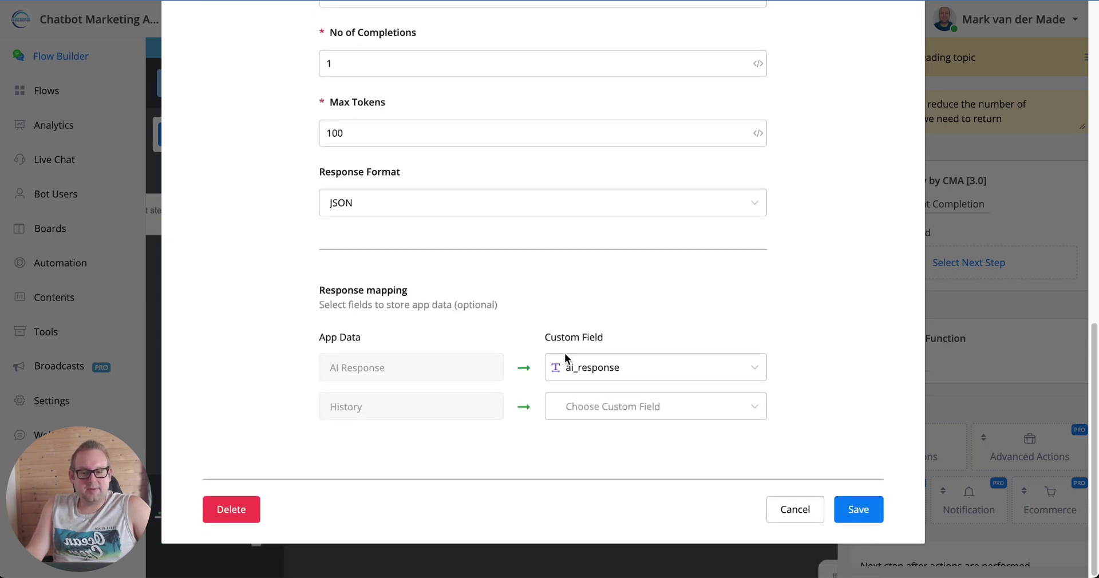
left_click(790, 510)
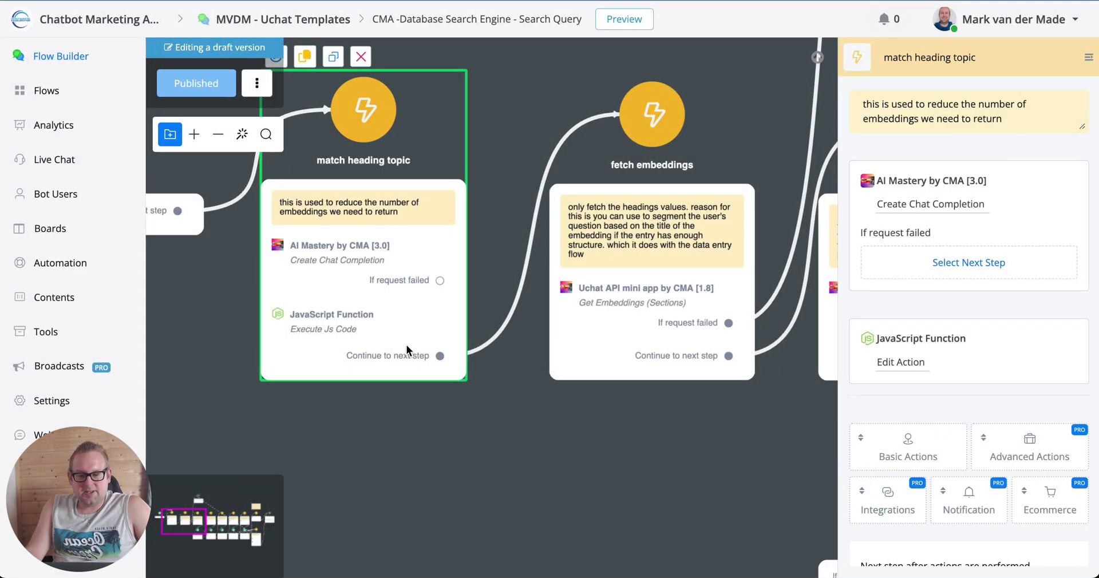
Step: Test the match heading topic node's JavaScript Function, pick matched_topic in the sample data to check its mapping, and close without saving
left_click(916, 364)
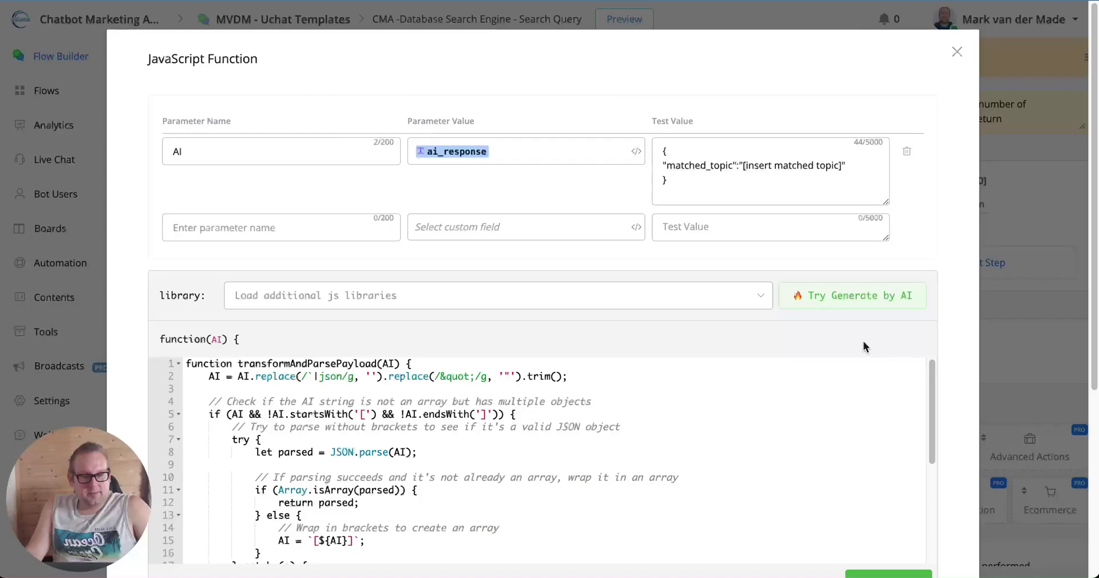
scroll(846, 354, "down", 10)
left_click(865, 315)
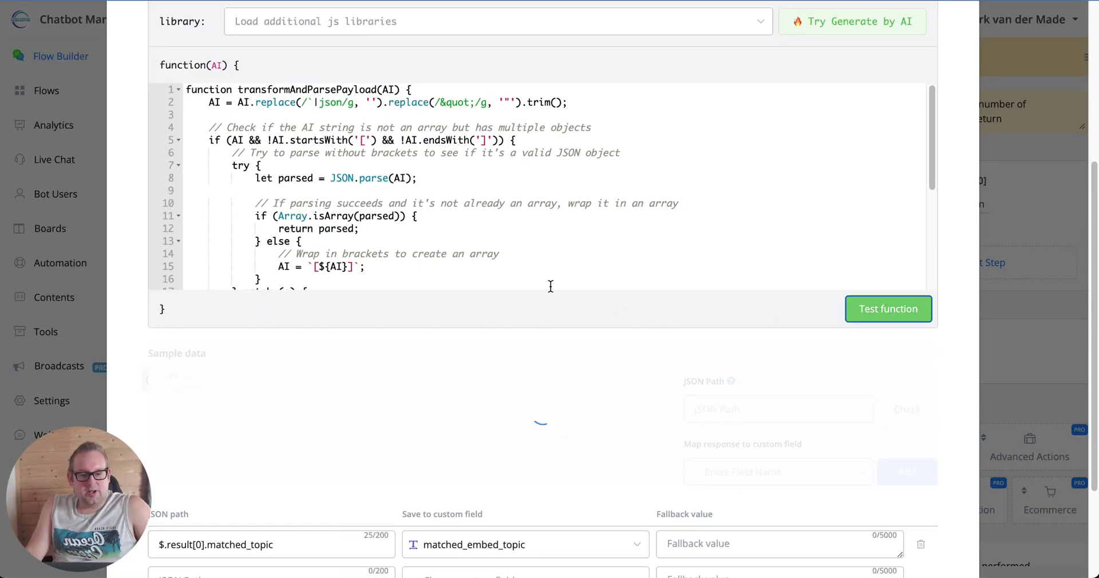
scroll(550, 284, "down", 5)
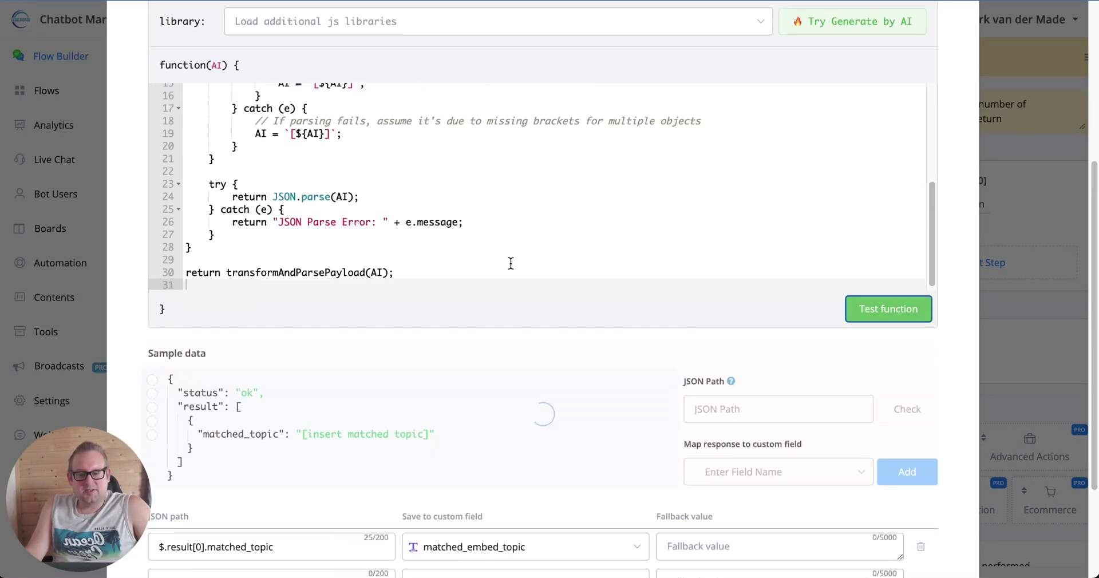
left_click(153, 434)
scroll(449, 394, "down", 3)
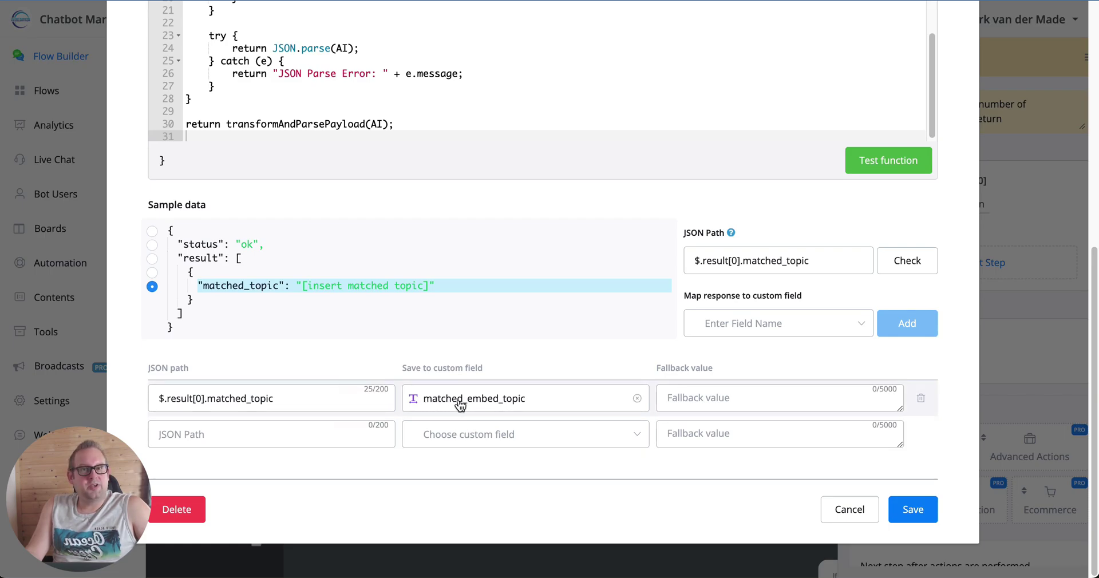
left_click(849, 509)
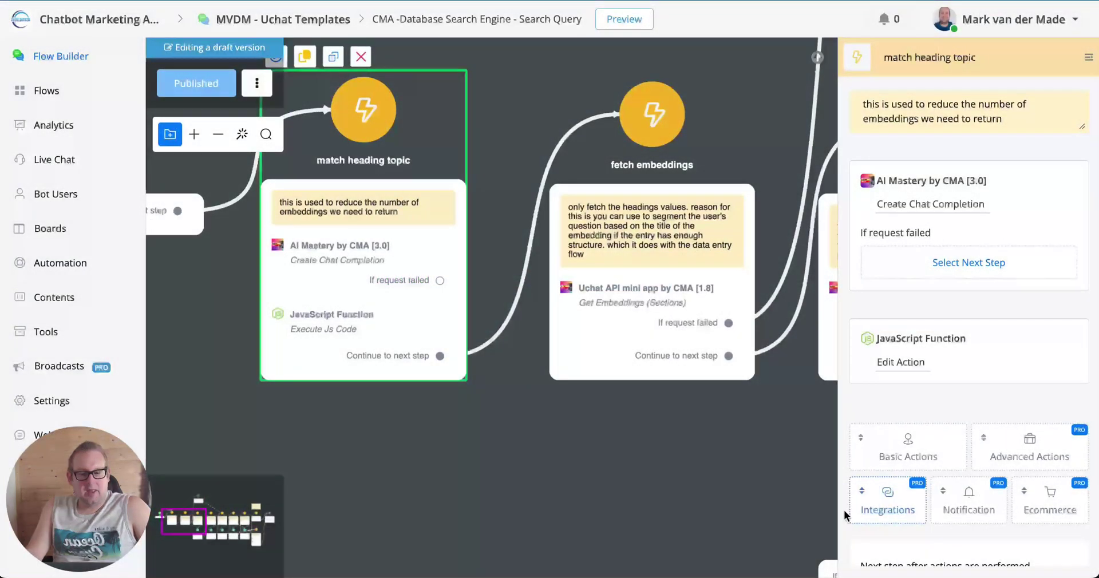
Step: Open the Get Embeddings (Sections) action of the fetch embeddings node and examine its What To Include options
scroll(650, 441, "right", 4)
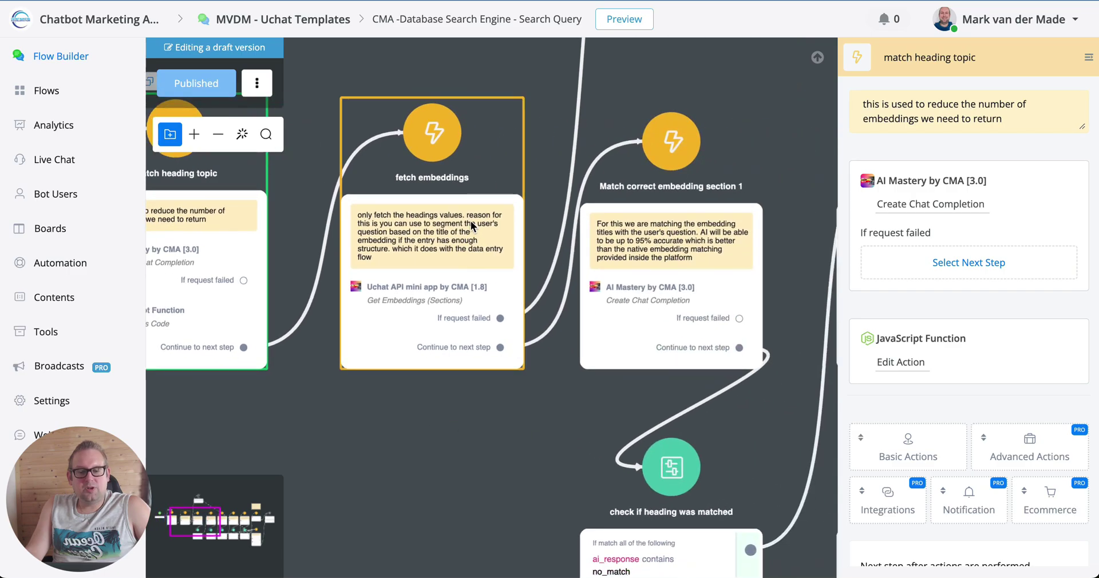
left_click(404, 263)
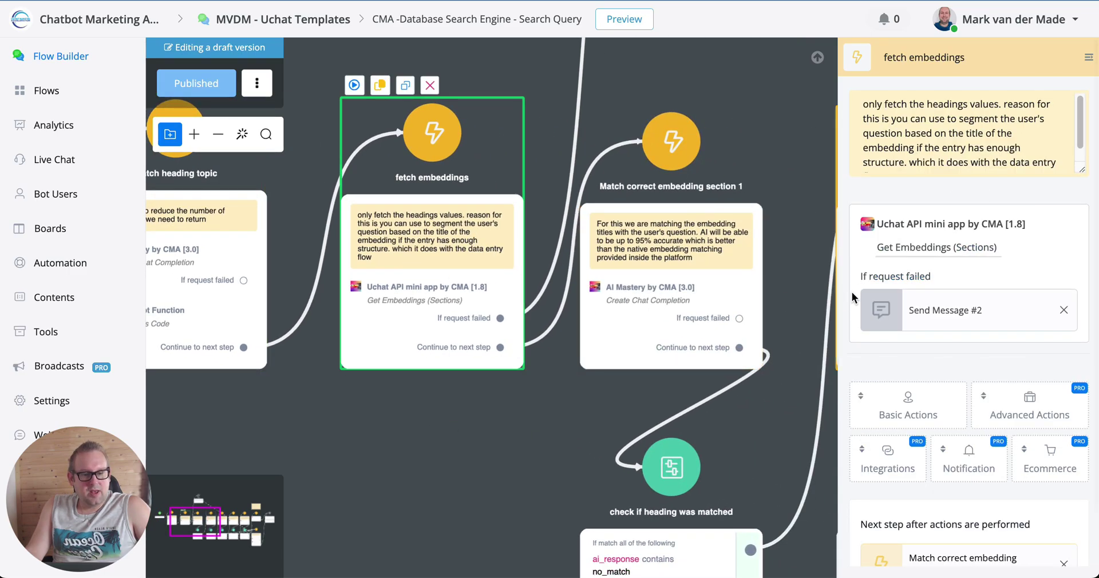
left_click(916, 250)
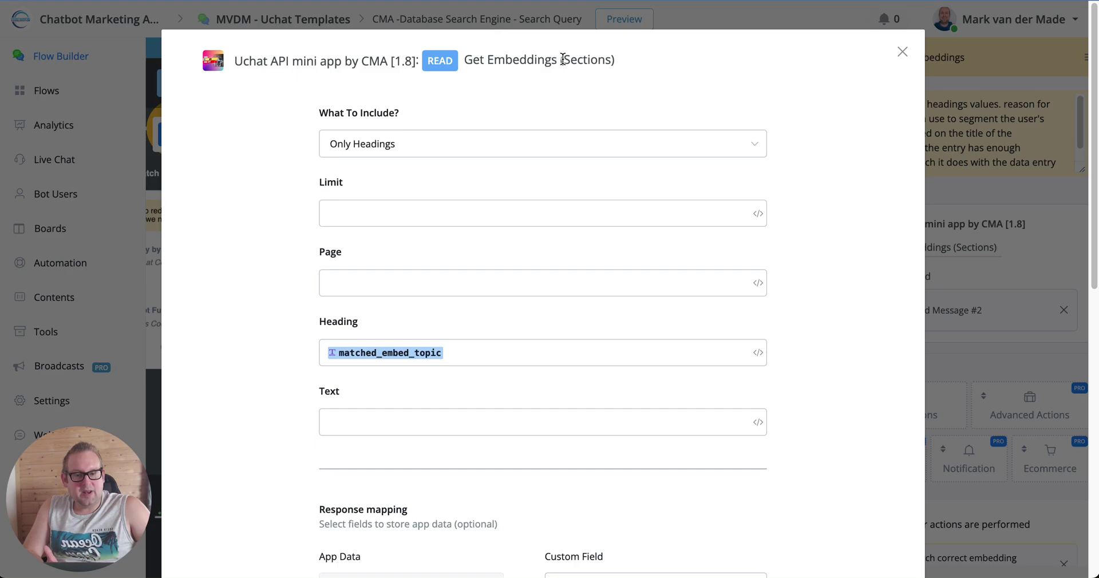
left_click_drag(569, 59, 658, 73)
left_click(653, 85)
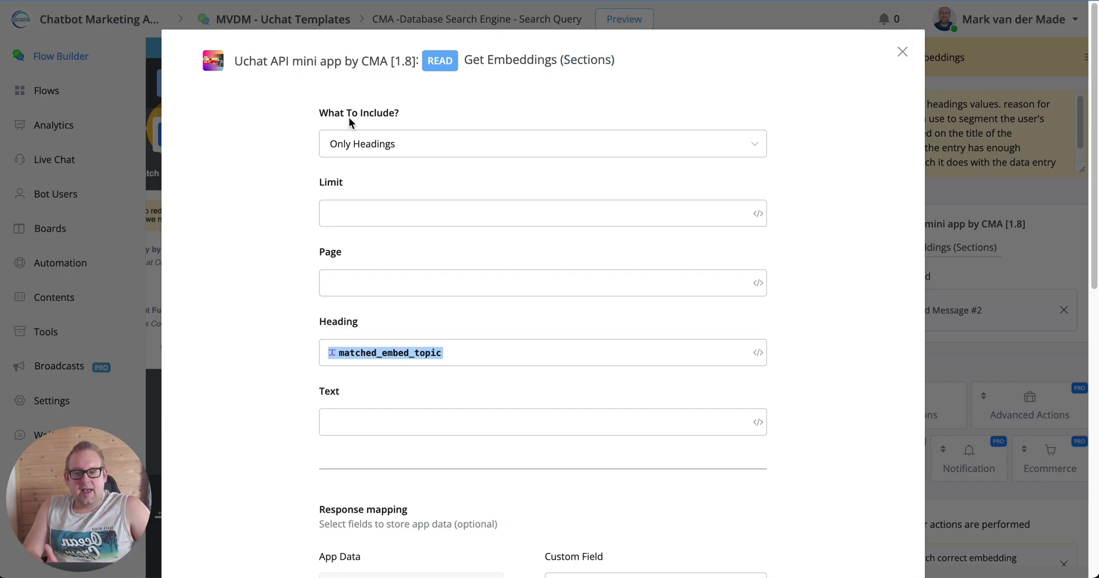
left_click(512, 153)
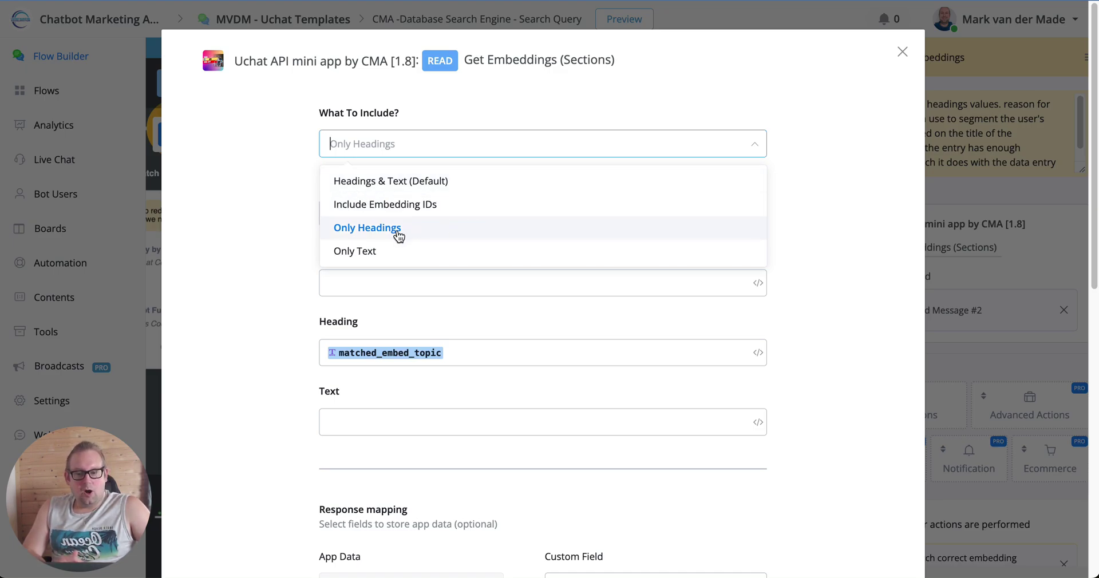
left_click(270, 201)
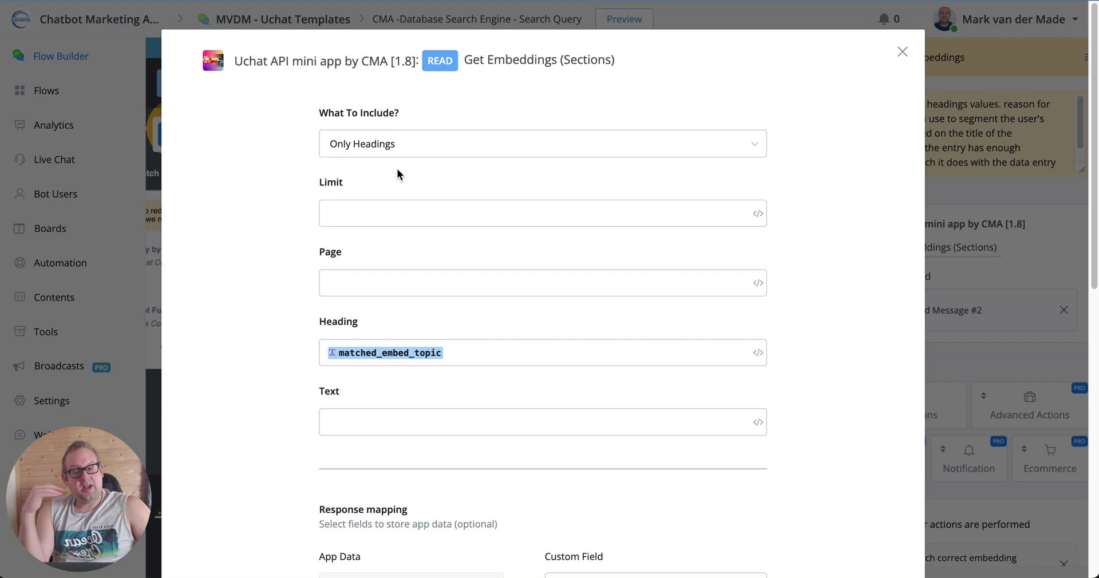
Step: Compare the action's Heading filter with the topic prefix in the forgot password heading on the workspace's OpenAI Embeddings page, and return to the action
left_click(445, 356)
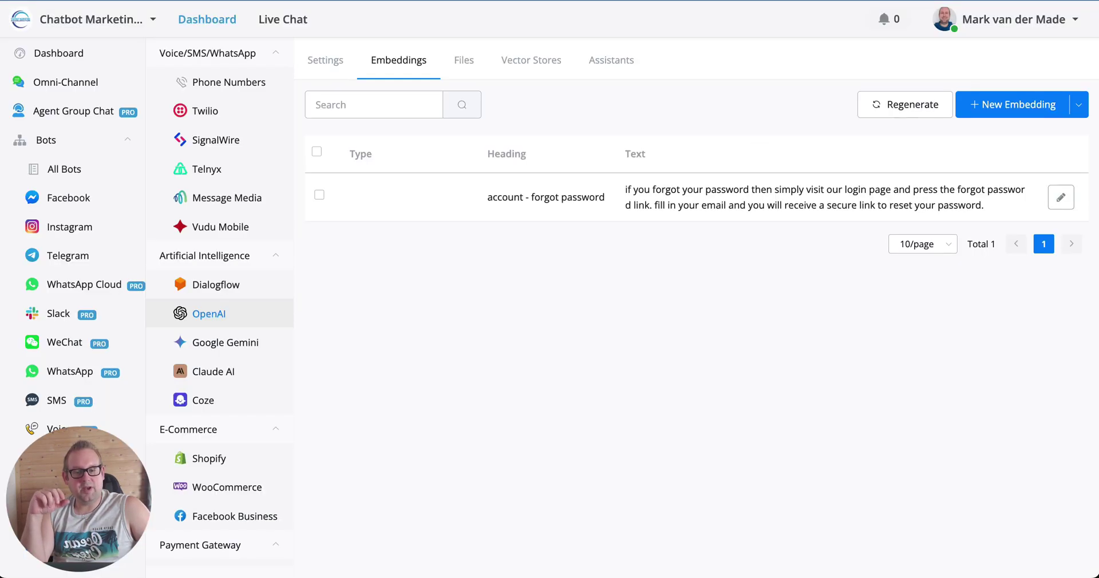
triple_click(506, 197)
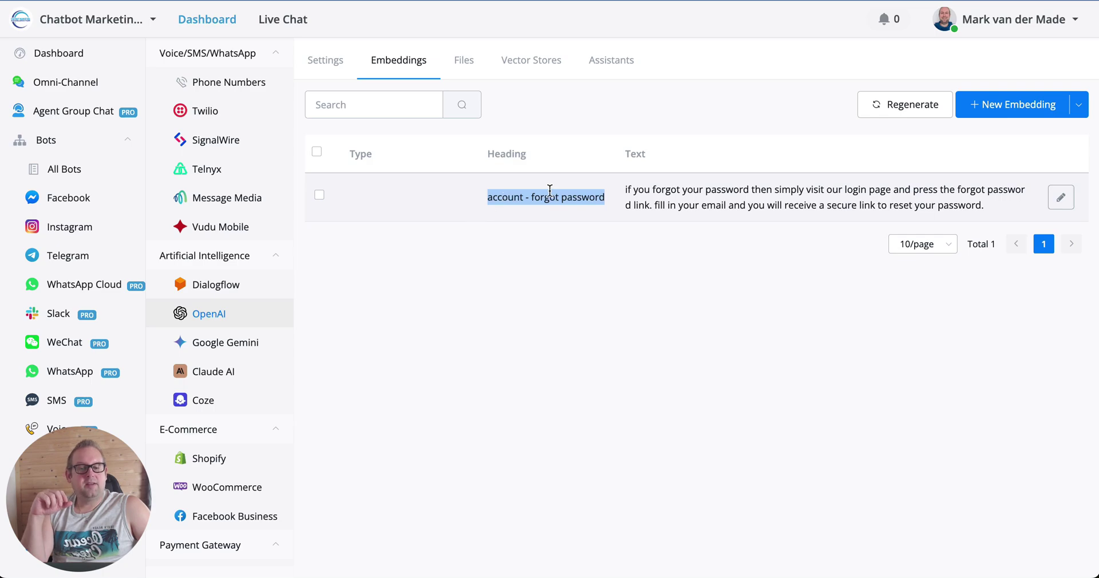
left_click(513, 206)
double_click(512, 200)
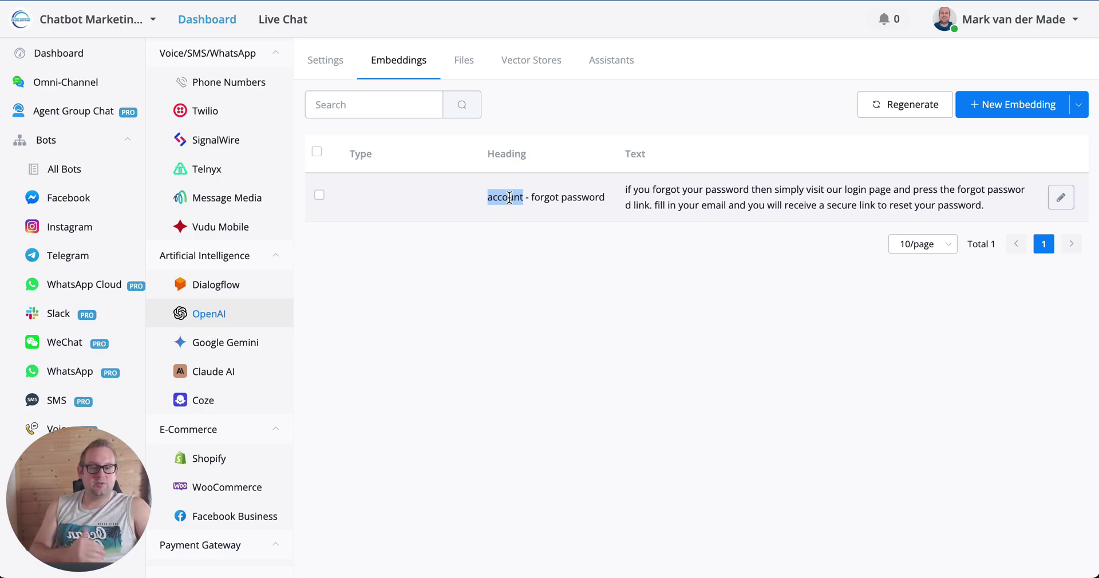
left_click_drag(481, 197, 615, 205)
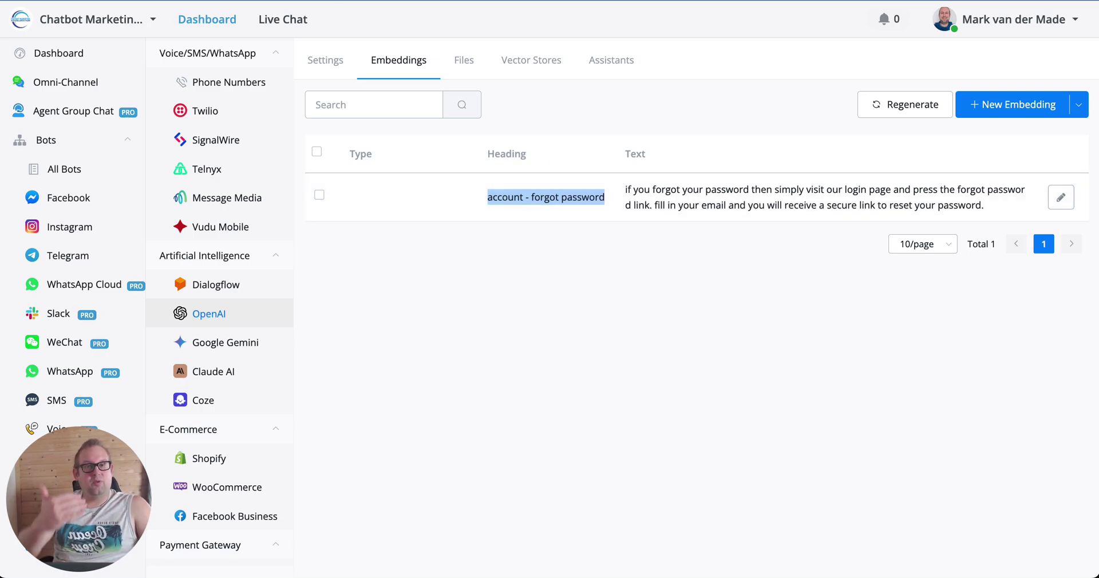
left_click(343, 1)
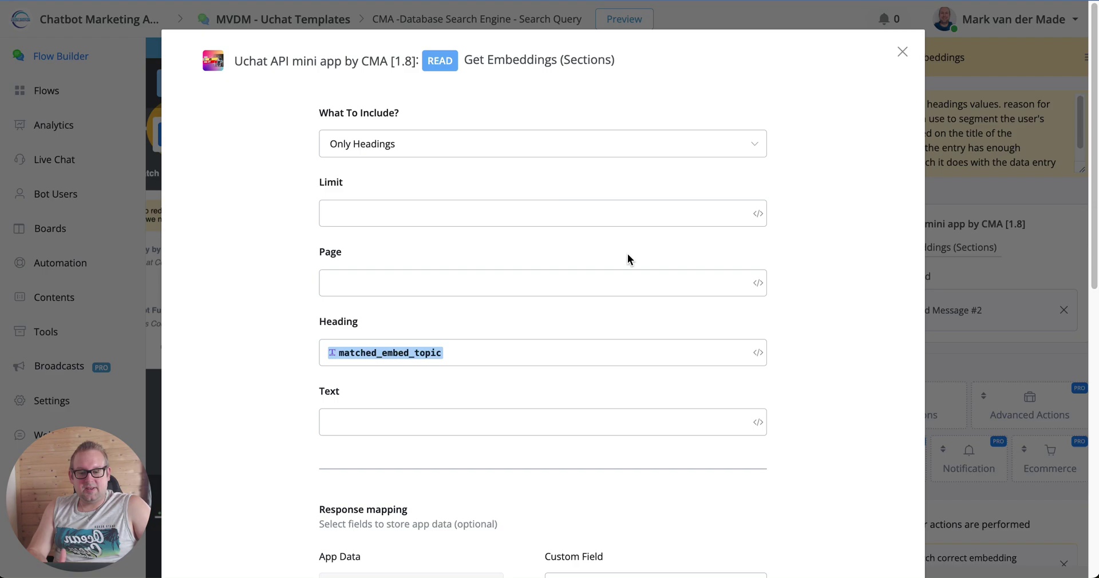
Step: Examine the section response mapping of the Get Embeddings (Sections) action against its filters, and close it without saving
scroll(628, 253, "down", 6)
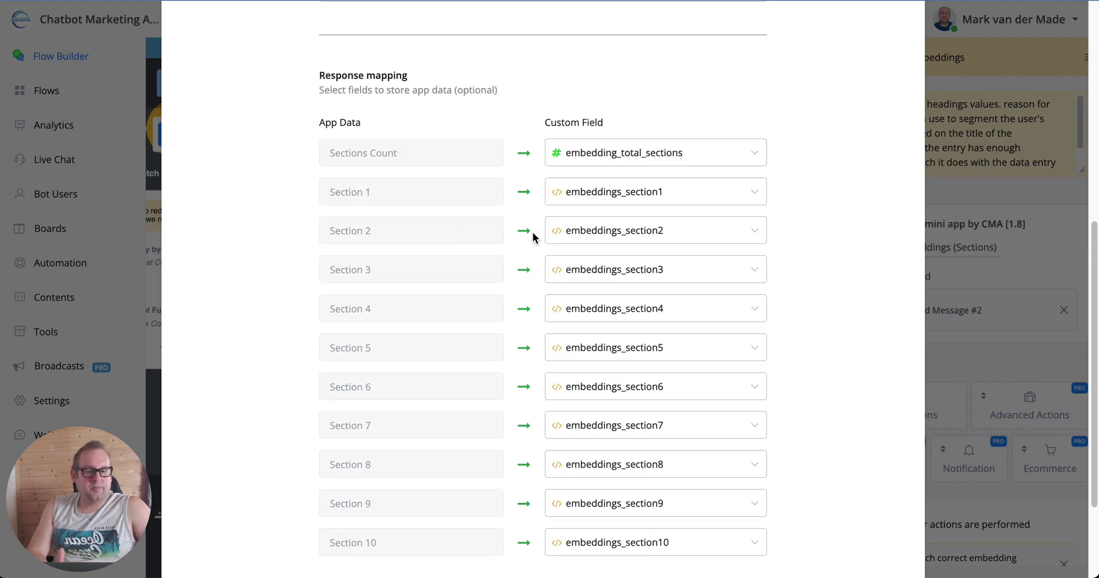
scroll(423, 155, "up", 4)
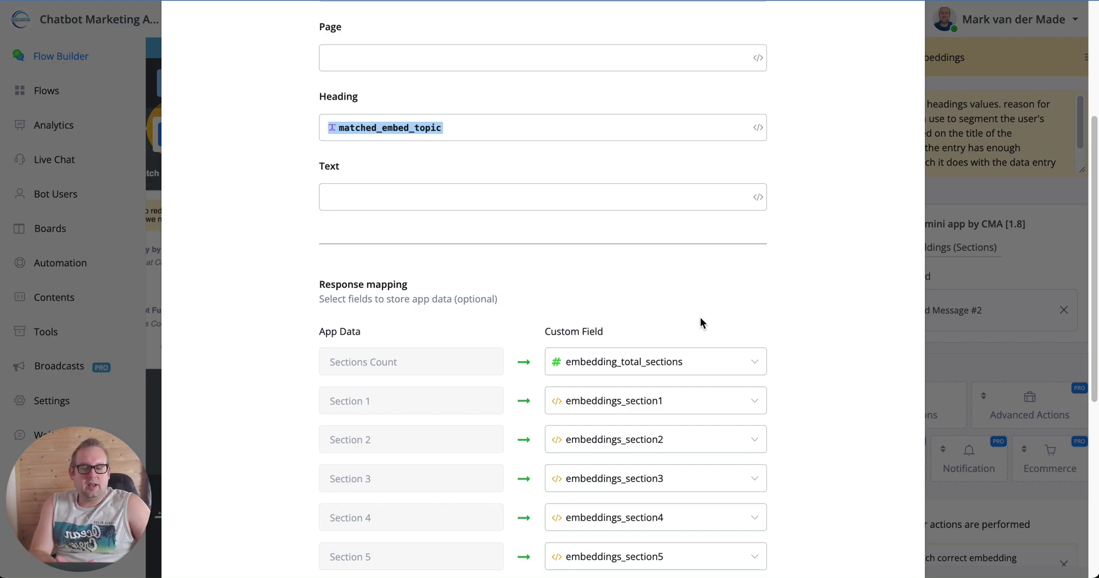
scroll(699, 317, "down", 1)
scroll(696, 319, "down", 2)
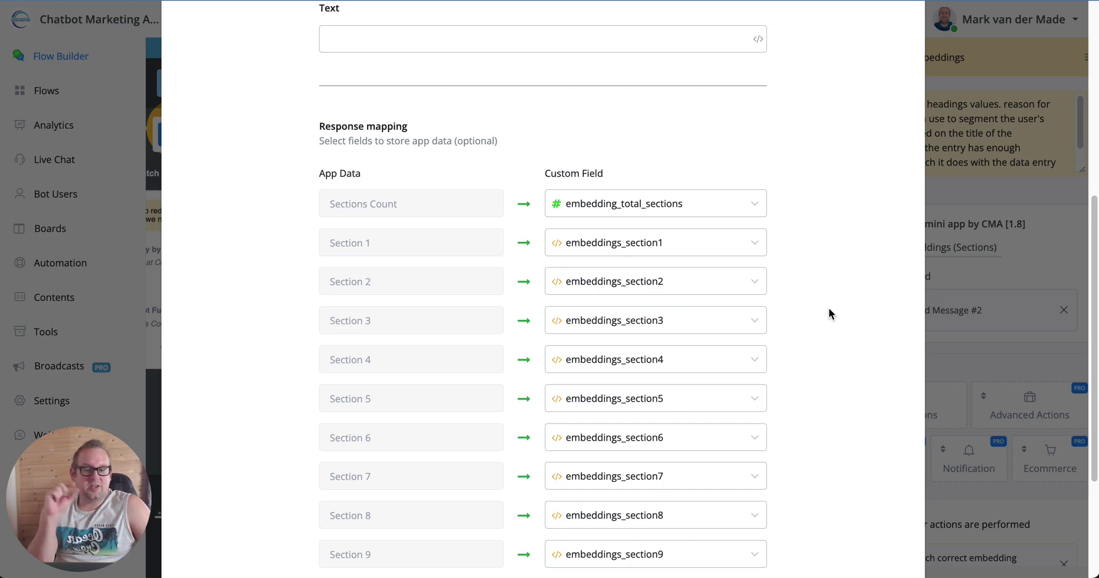
scroll(829, 306, "down", 3)
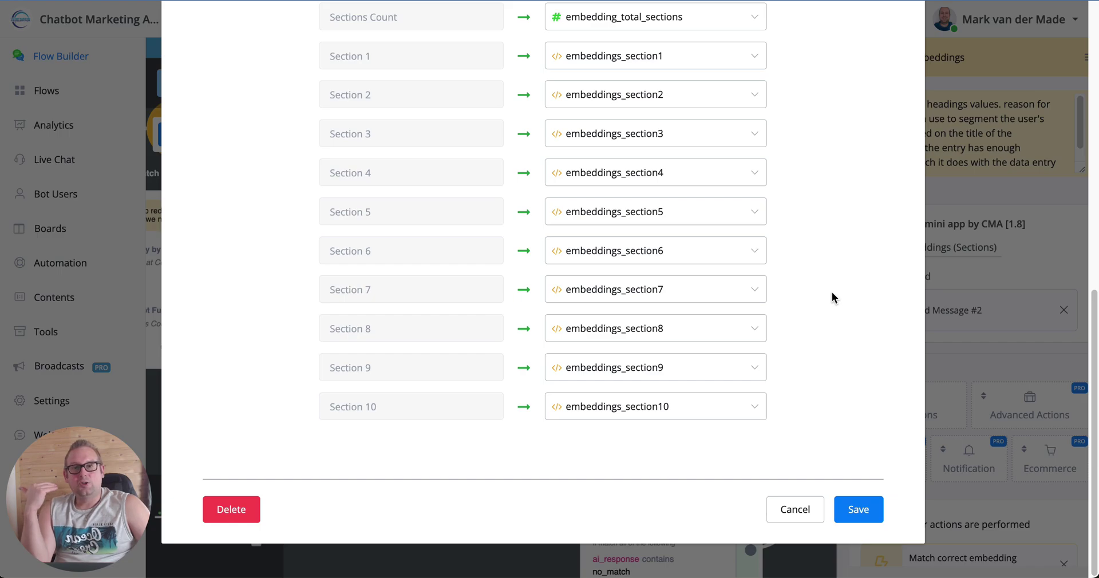
scroll(824, 291, "up", 10)
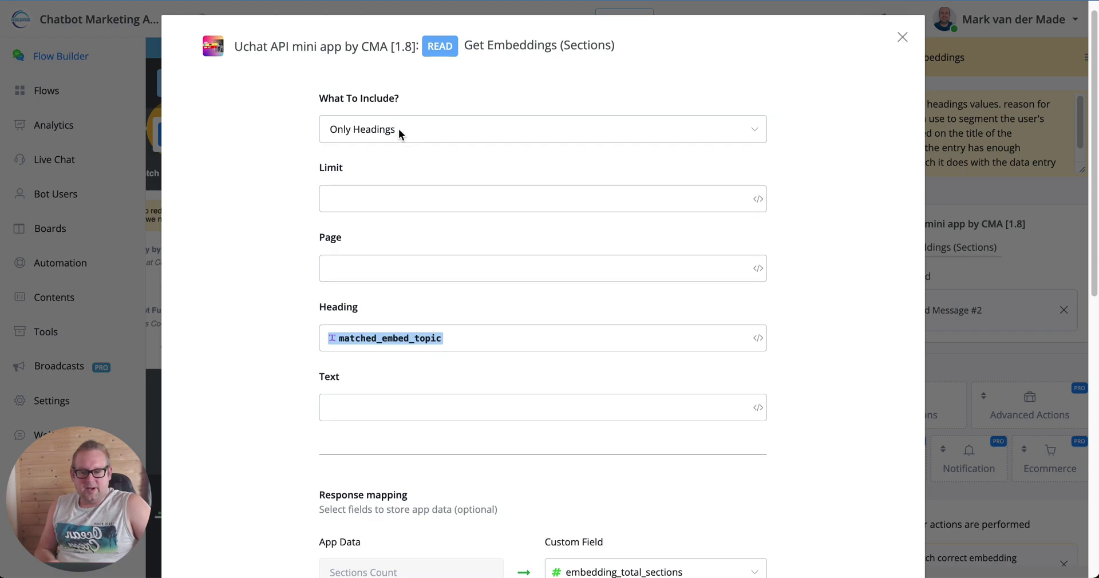
scroll(579, 139, "down", 10)
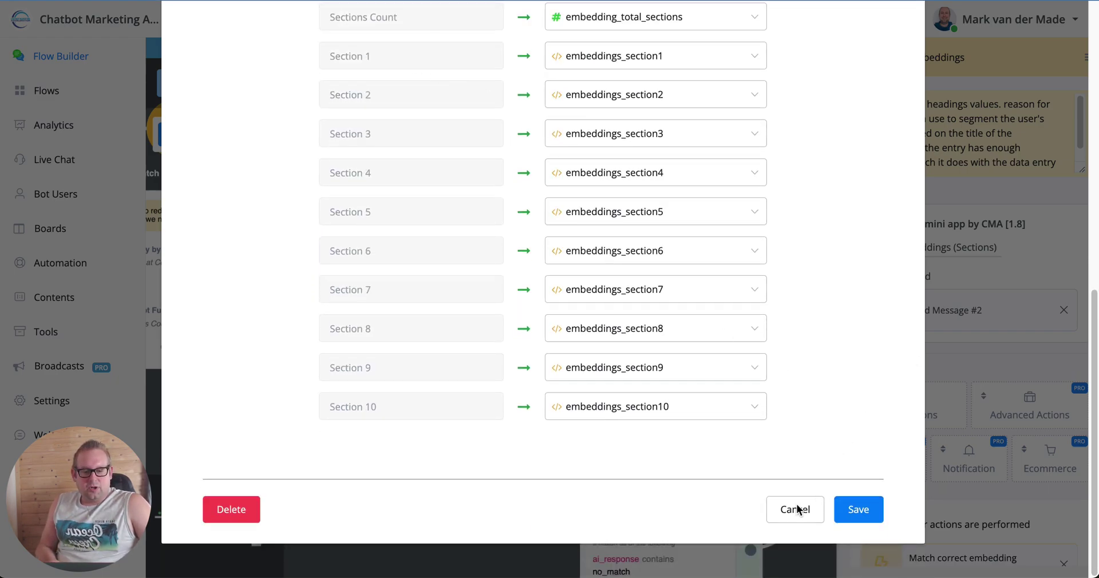
left_click(812, 515)
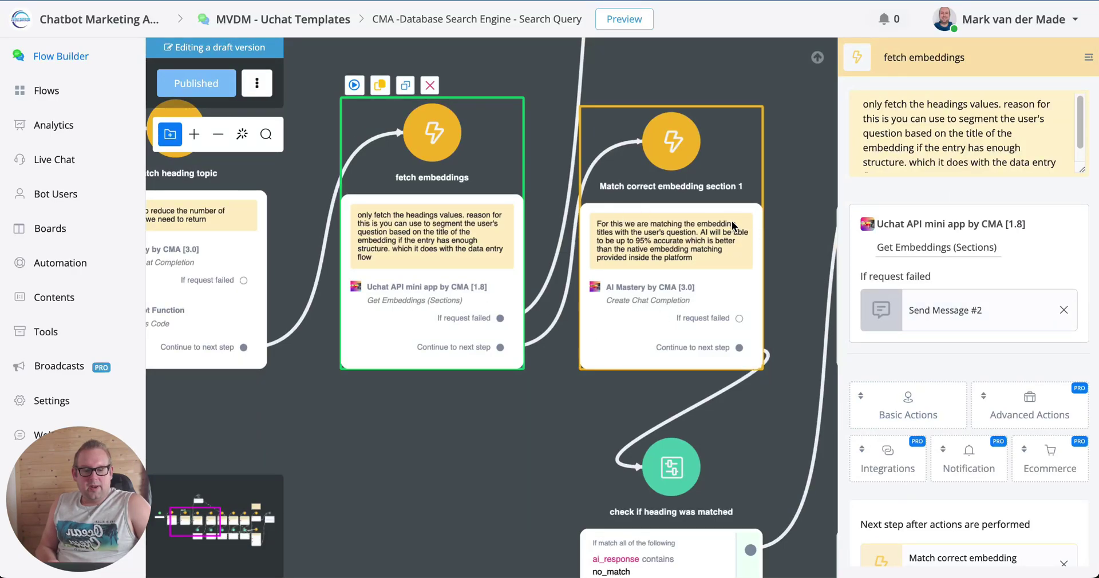
Step: Examine the Create Chat Completion of Match correct embedding section 1, including its matched_heading JSON payload and response mapping, and close it without saving
left_click(655, 235)
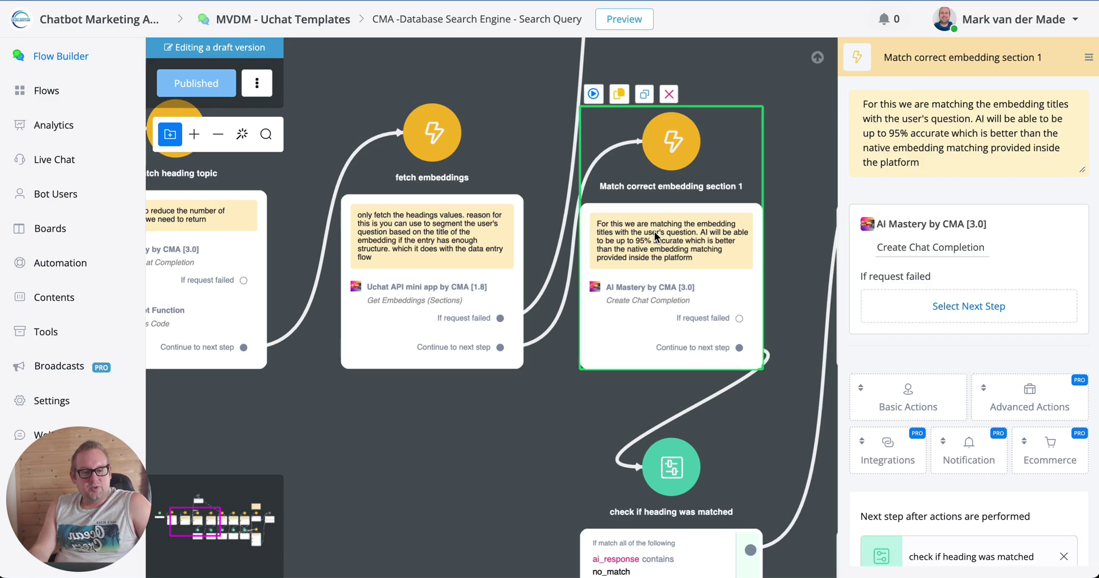
left_click(954, 252)
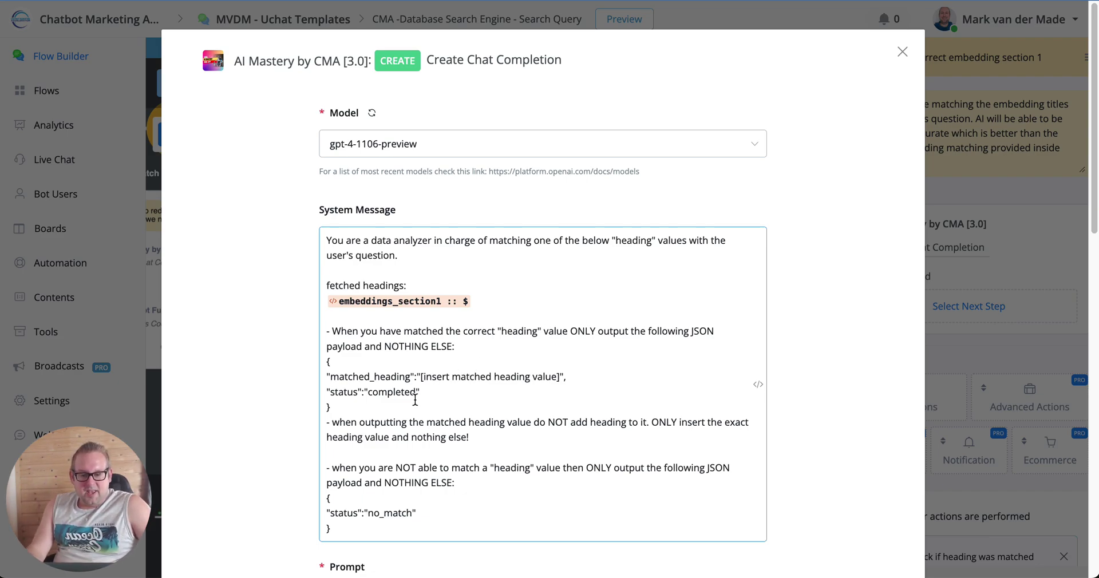
left_click_drag(380, 410, 320, 364)
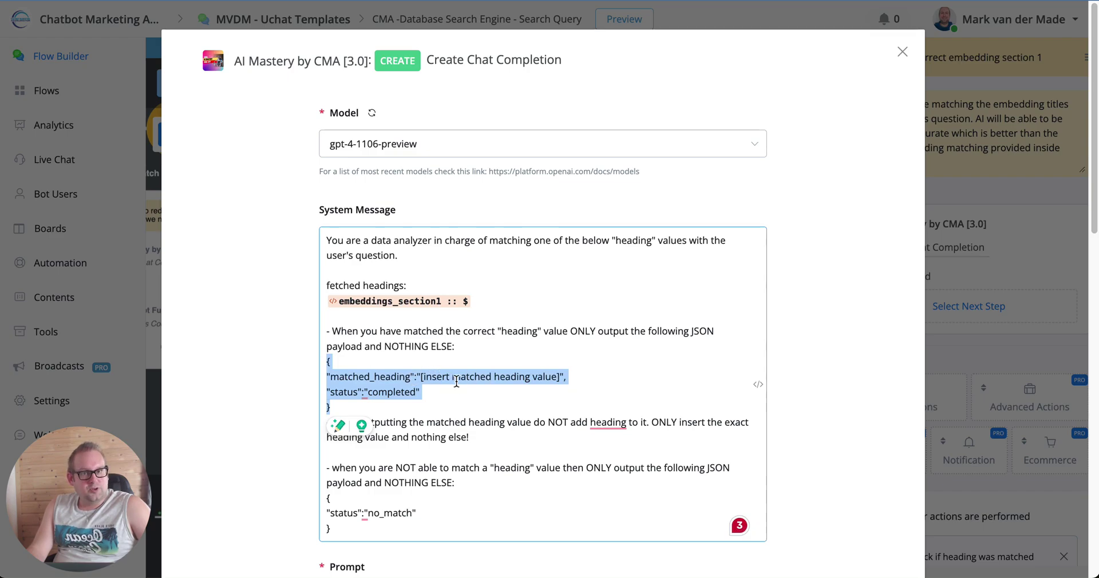
scroll(440, 381, "down", 2)
left_click(478, 330)
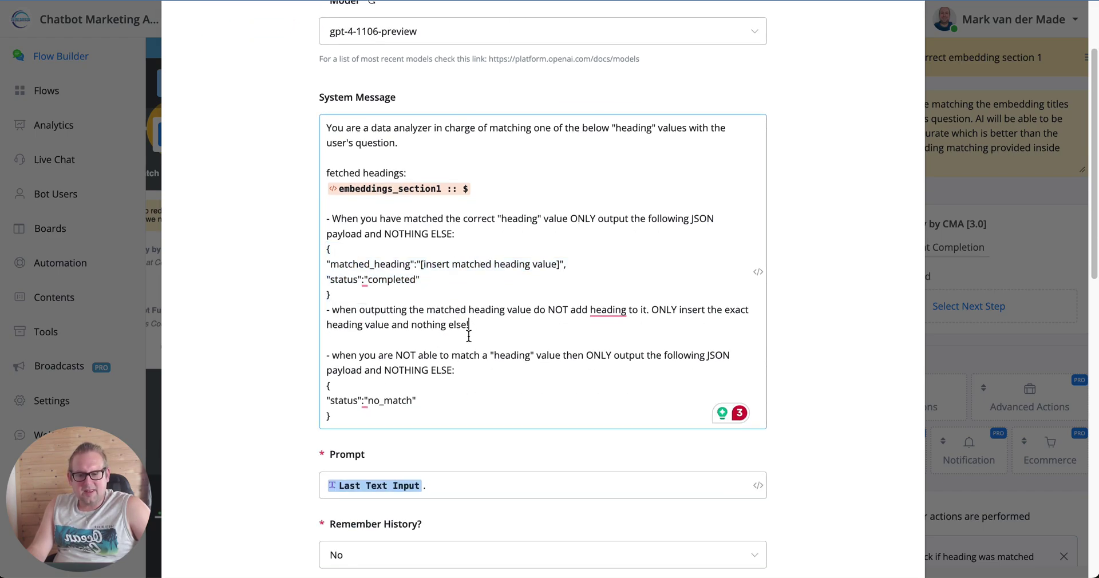
scroll(655, 437, "down", 10)
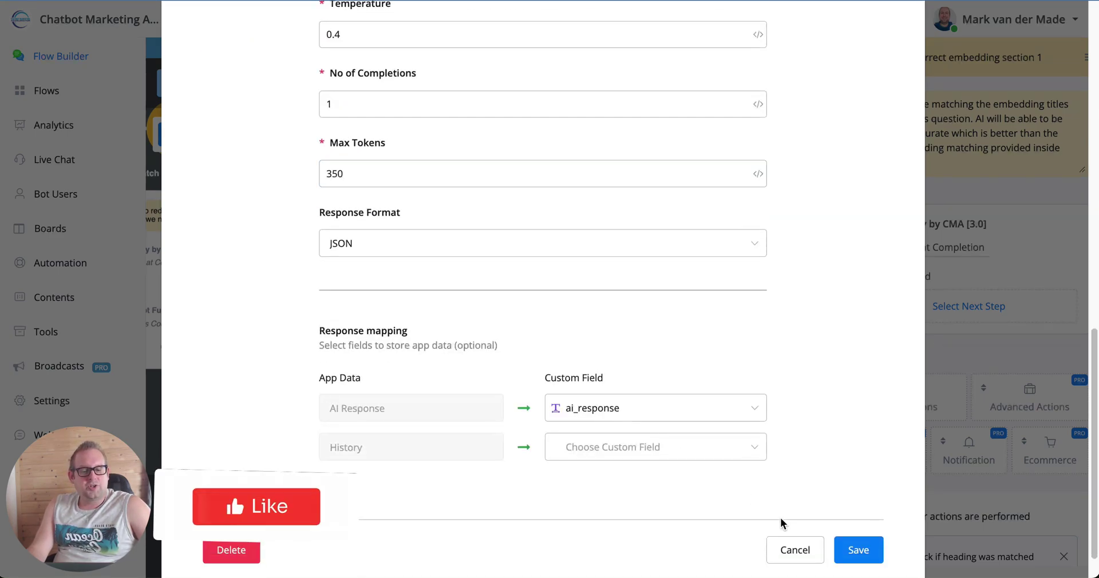
left_click(793, 549)
Step: Examine which embeddings section the Create Chat Completion of Match correct embedding section 2 uses in its system message, and close it without saving
left_click_drag(449, 404, 262, 221)
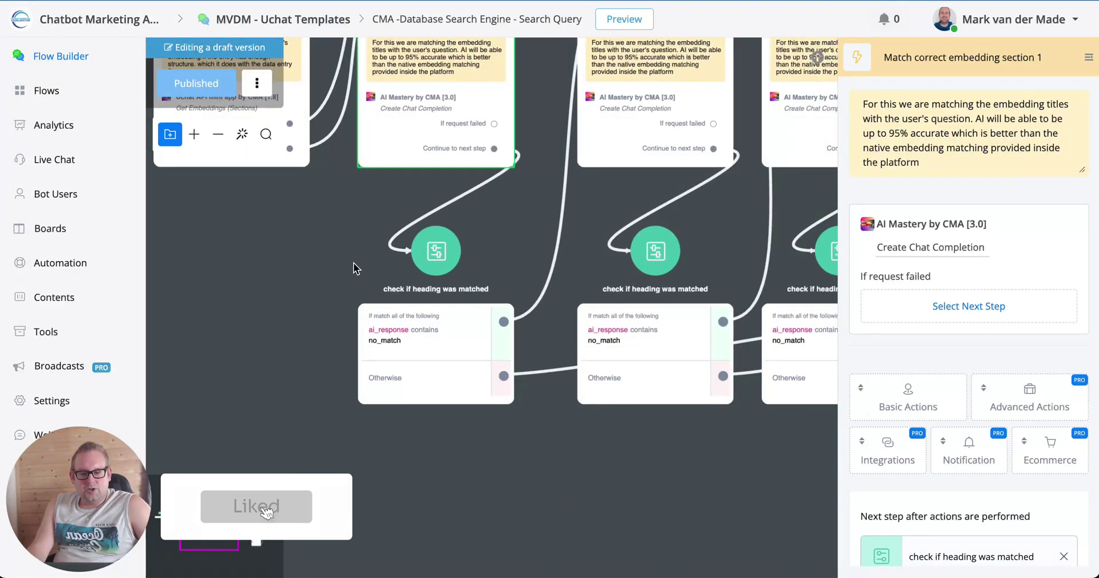
scroll(597, 460, "up", 5)
scroll(598, 460, "right", 4)
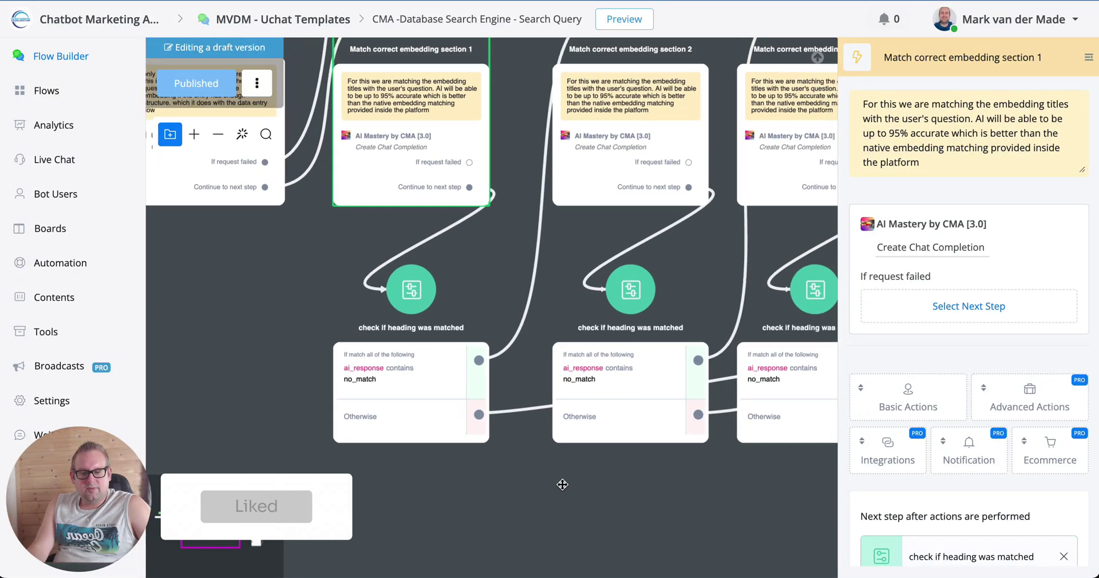
left_click(550, 173)
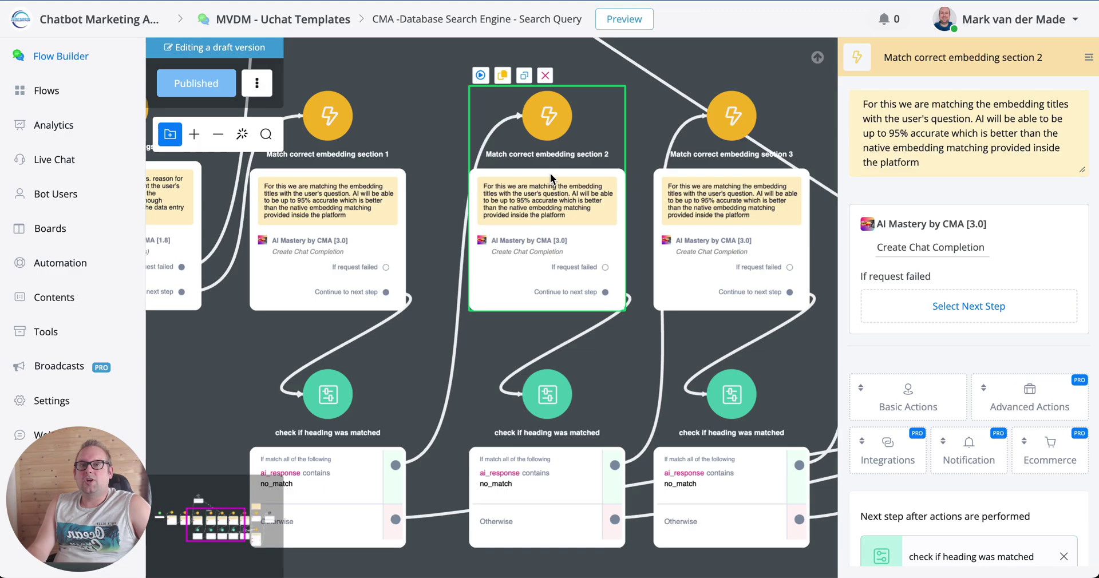
left_click(946, 252)
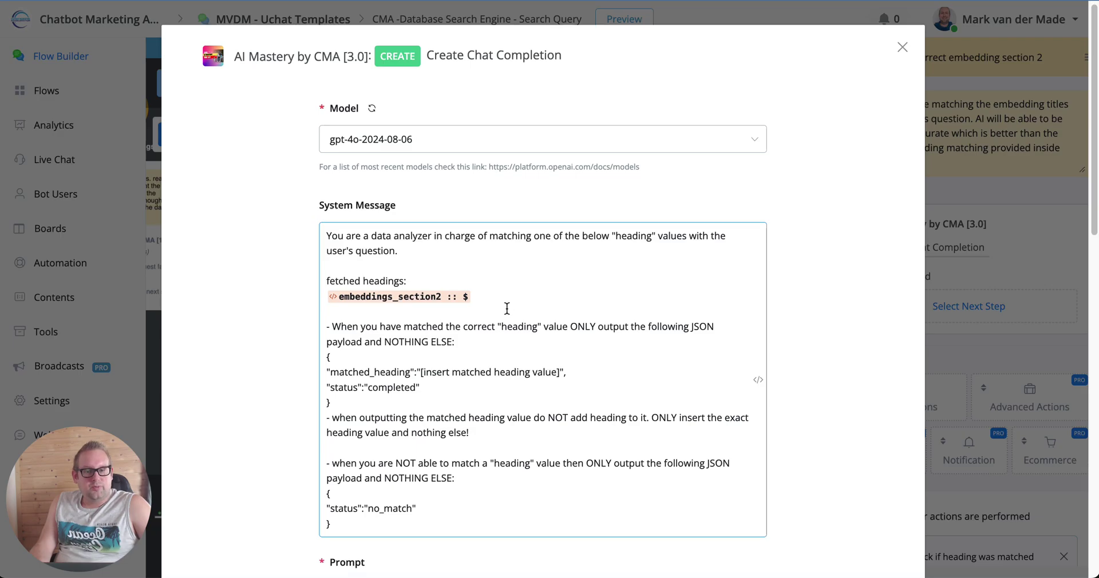
scroll(812, 515, "down", 15)
left_click(801, 509)
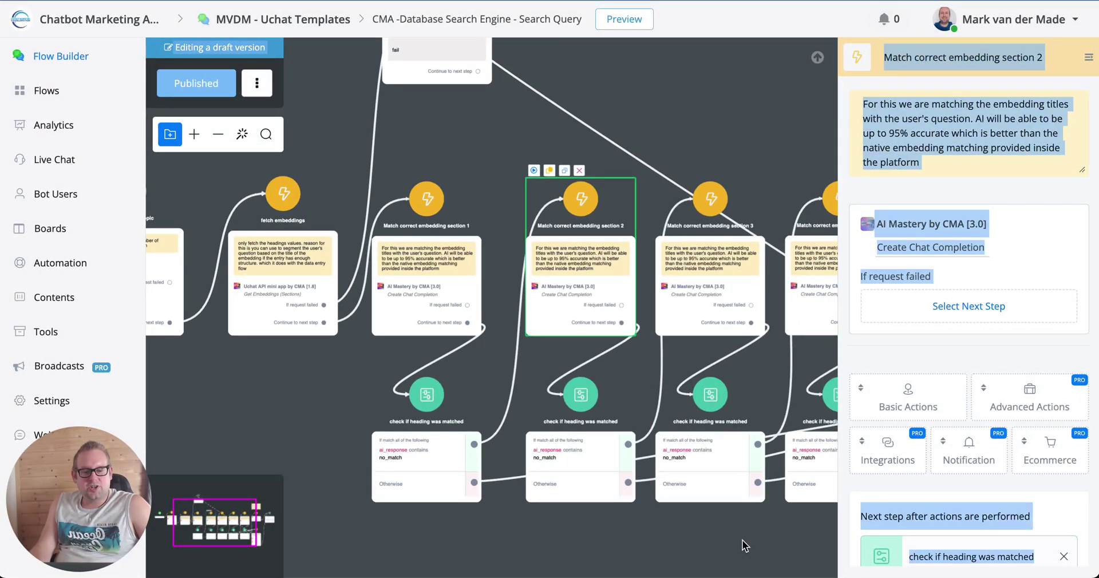
Step: Examine how the five Match correct embedding sections and their no_match conditions lead to the fallback and matched embedding nodes
left_click(764, 542)
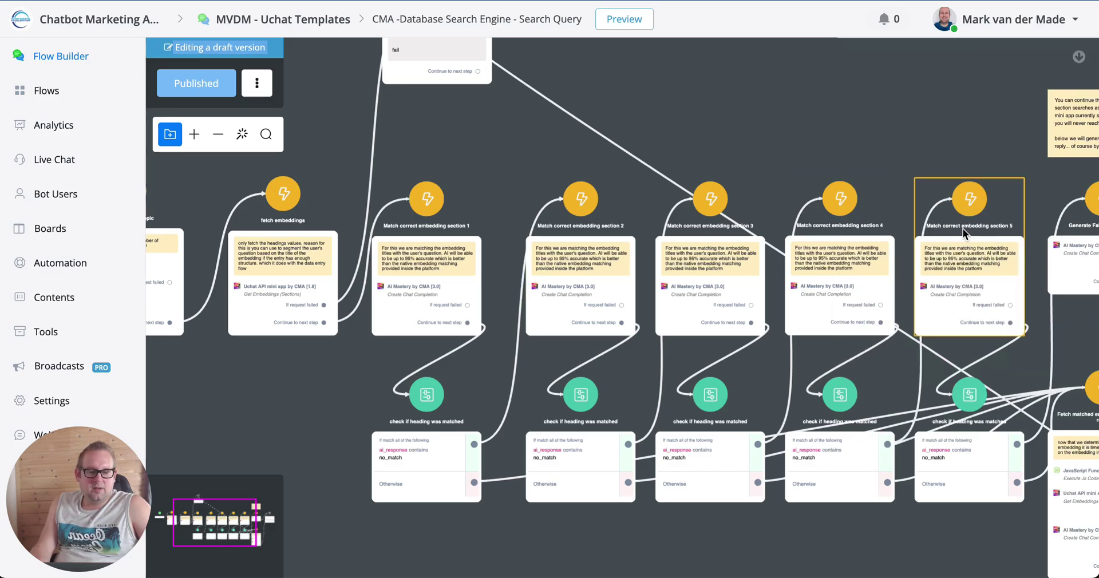
scroll(970, 228, "up", 1)
left_click_drag(994, 119, 860, 116)
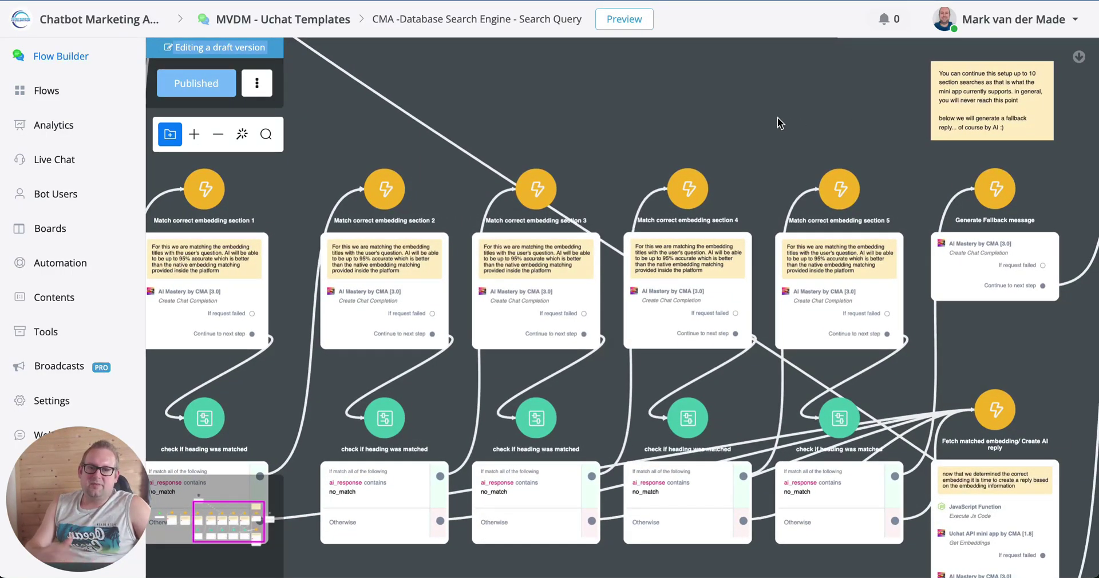
left_click_drag(638, 102, 912, 104)
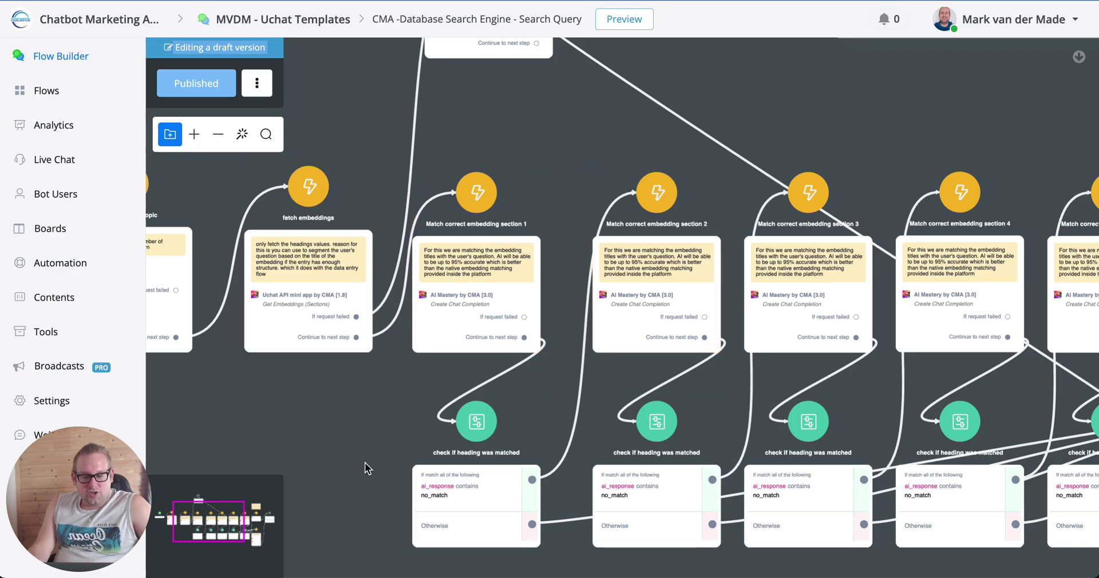
scroll(365, 463, "down", 3)
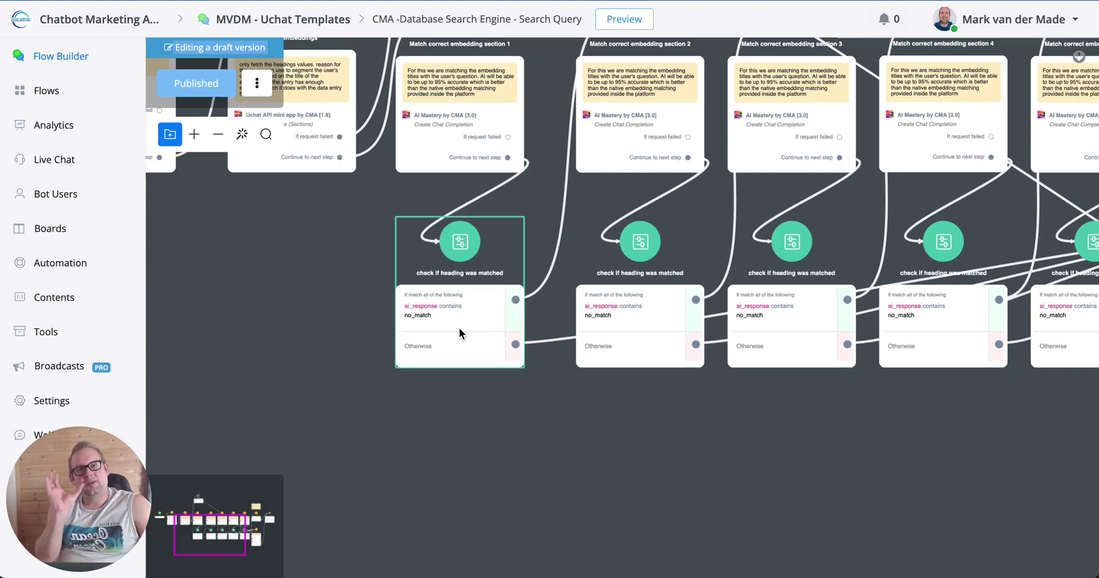
scroll(877, 436, "right", 10)
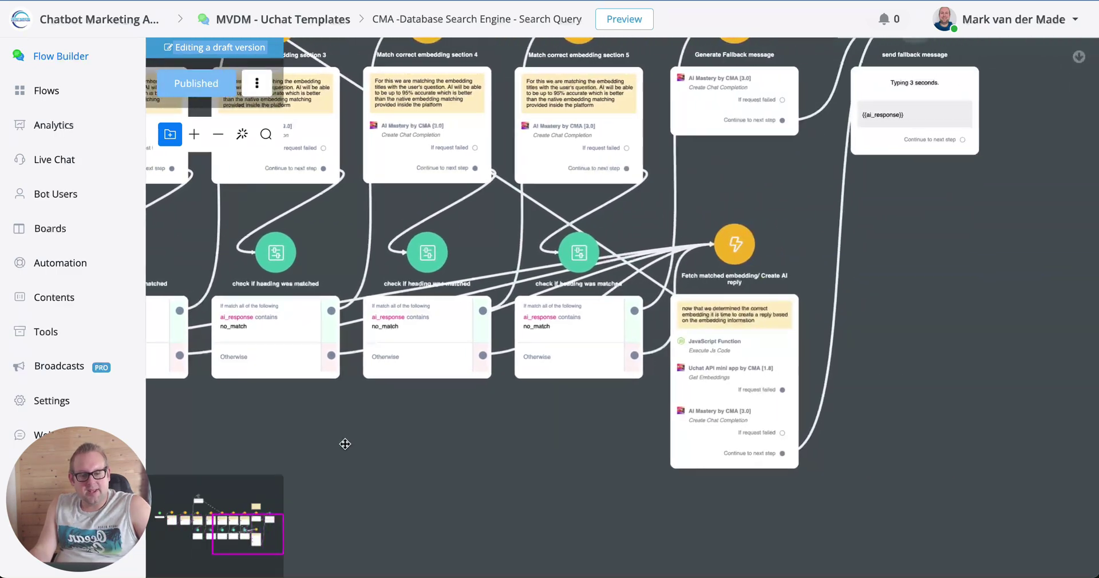
Step: Test the JavaScript function of Fetch matched embedding/ Create AI reply, examine its matched_heading mapping, and close it without saving
scroll(617, 324, "up", 3)
scroll(617, 323, "up", 1)
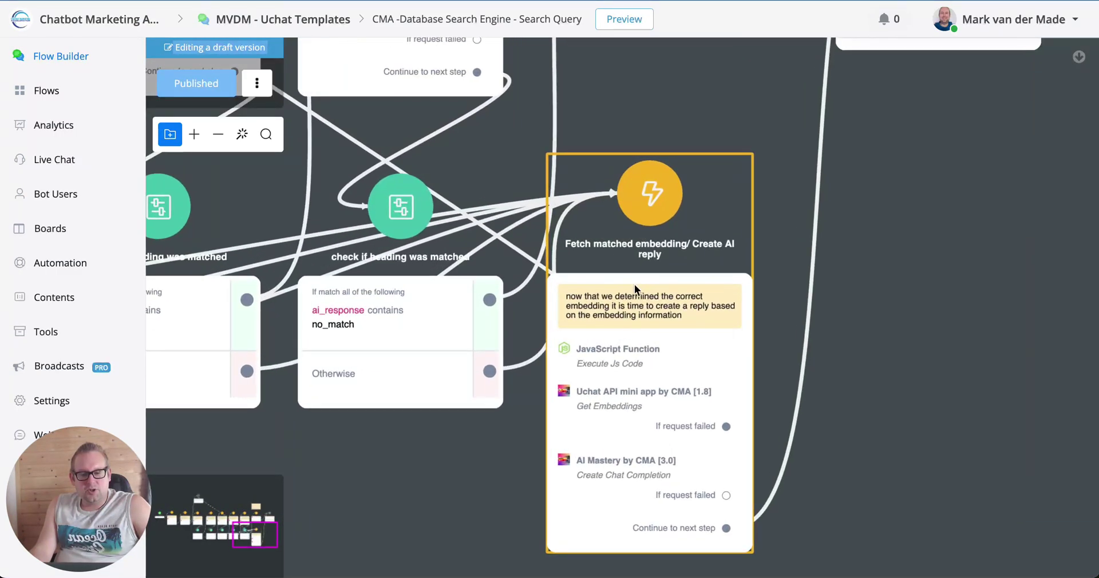
left_click(593, 317)
left_click(993, 221)
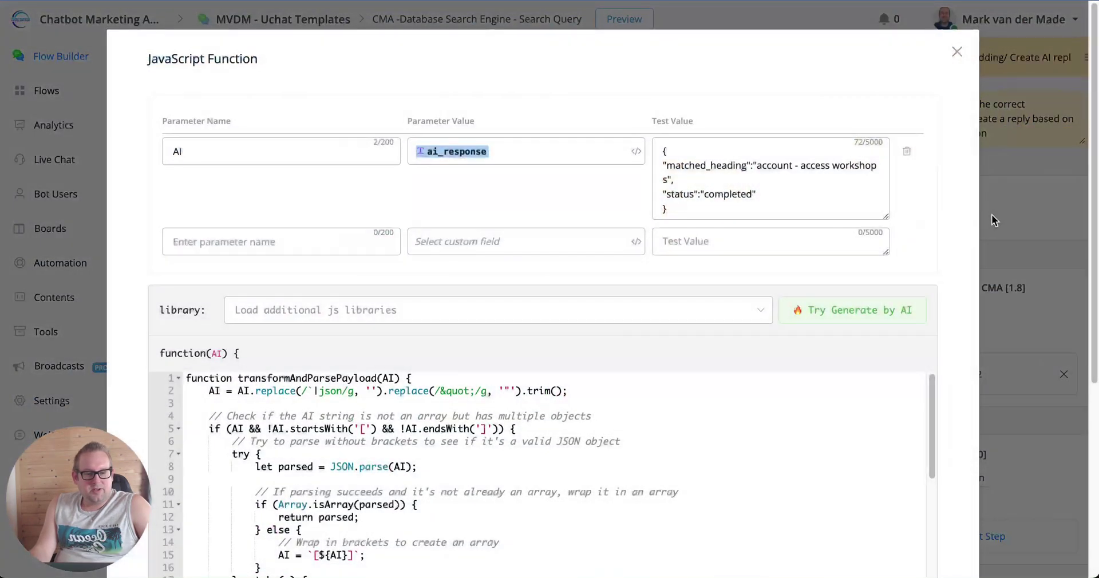
scroll(901, 474, "down", 5)
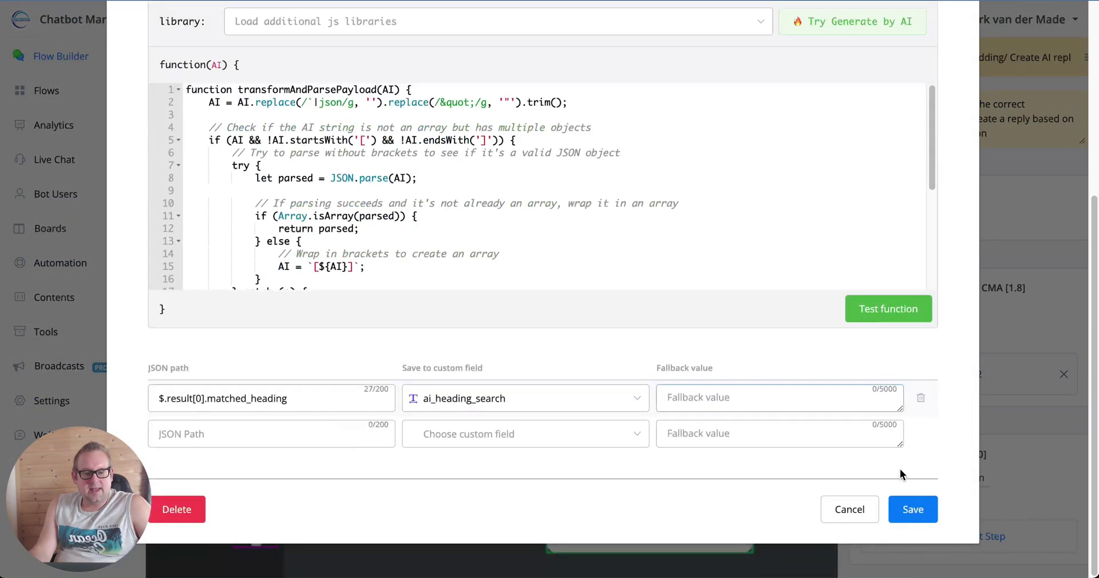
left_click(881, 307)
scroll(832, 294, "up", 2)
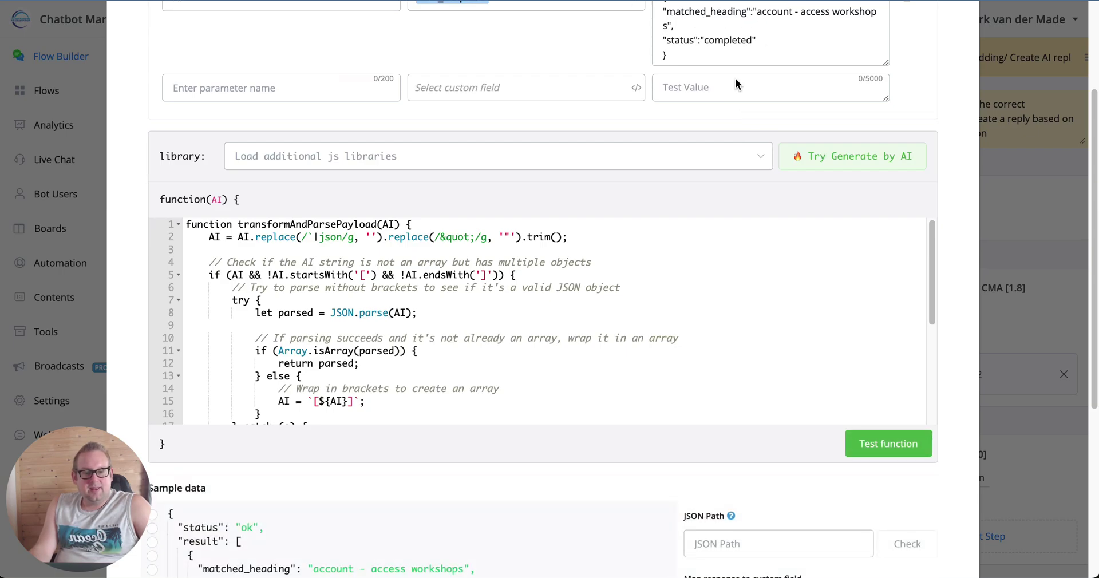
scroll(667, 196, "down", 5)
left_click_drag(318, 272, 471, 273)
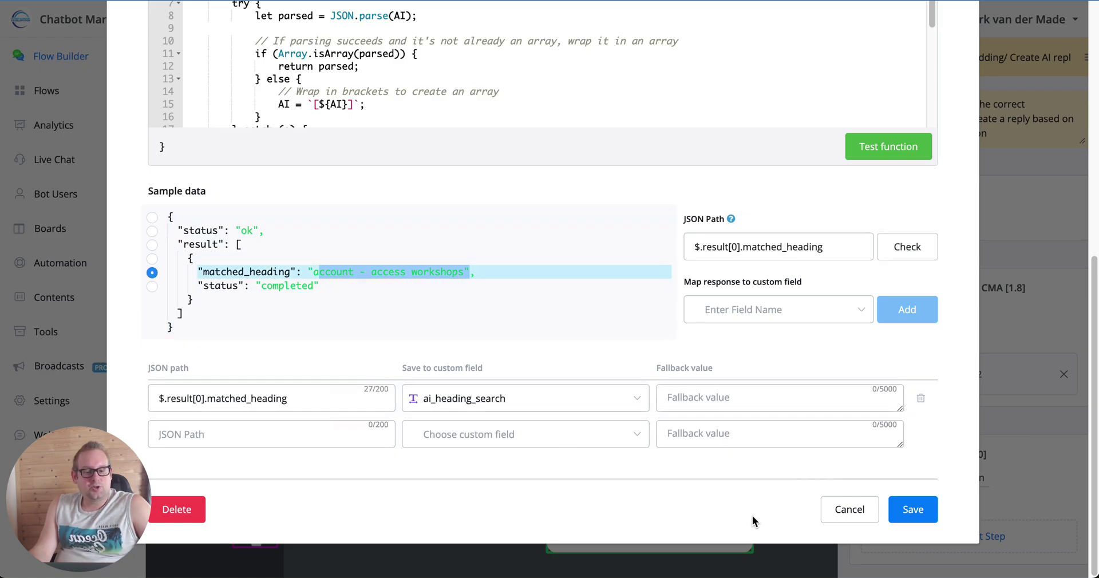
left_click(848, 510)
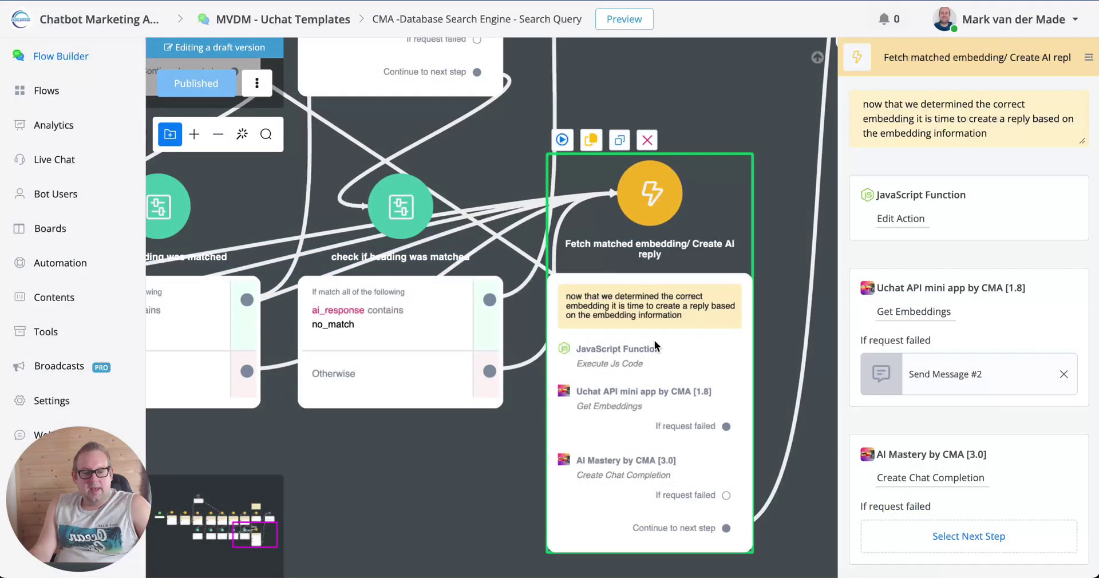
Step: Examine the Heading filter and response mapping of the Get Embeddings action in the same node, and close it without saving
left_click(945, 312)
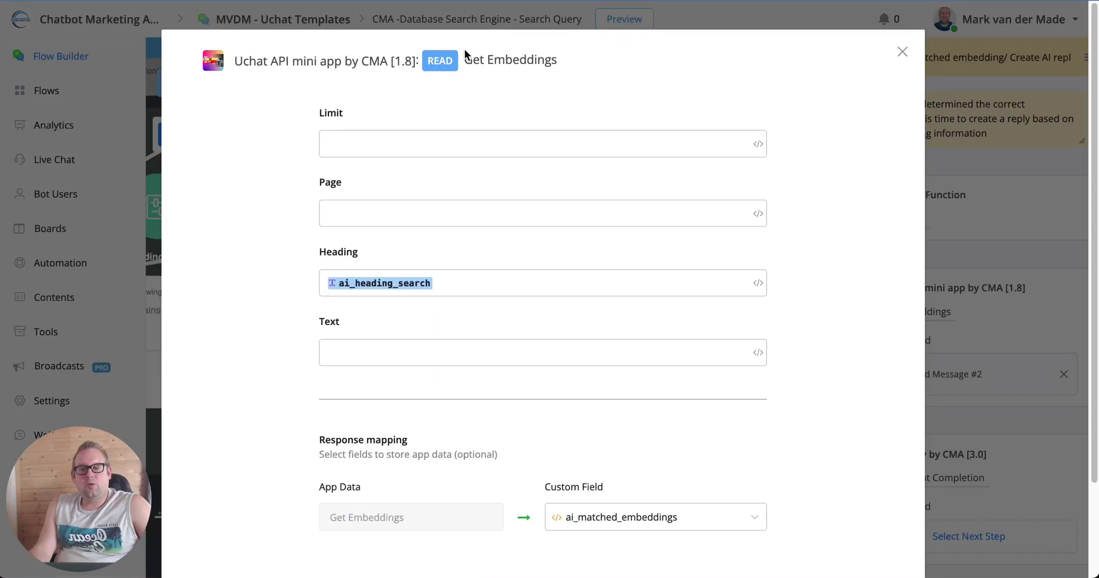
left_click_drag(464, 57, 566, 63)
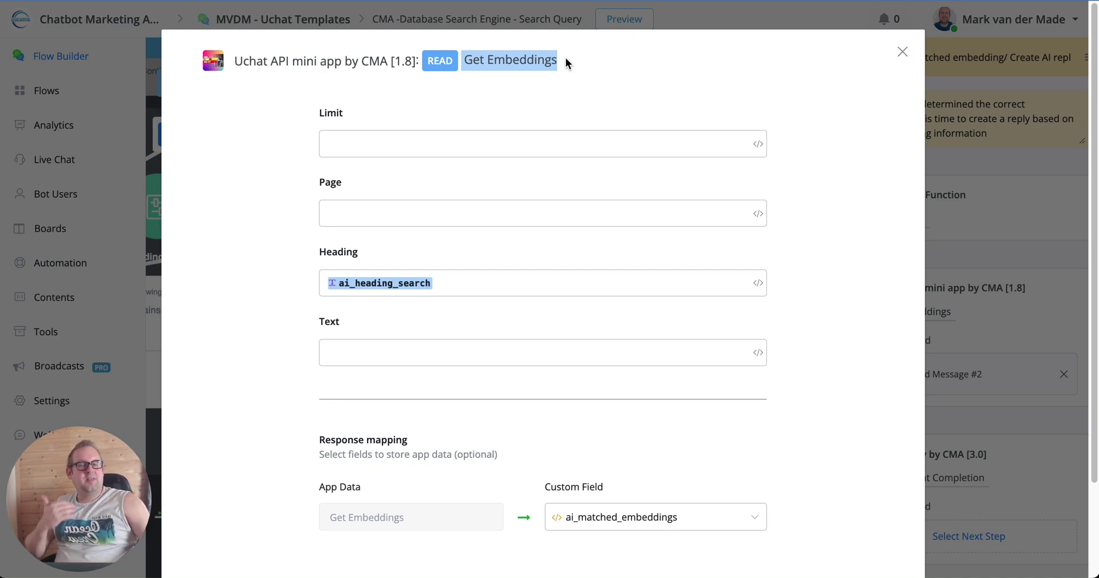
left_click(468, 285)
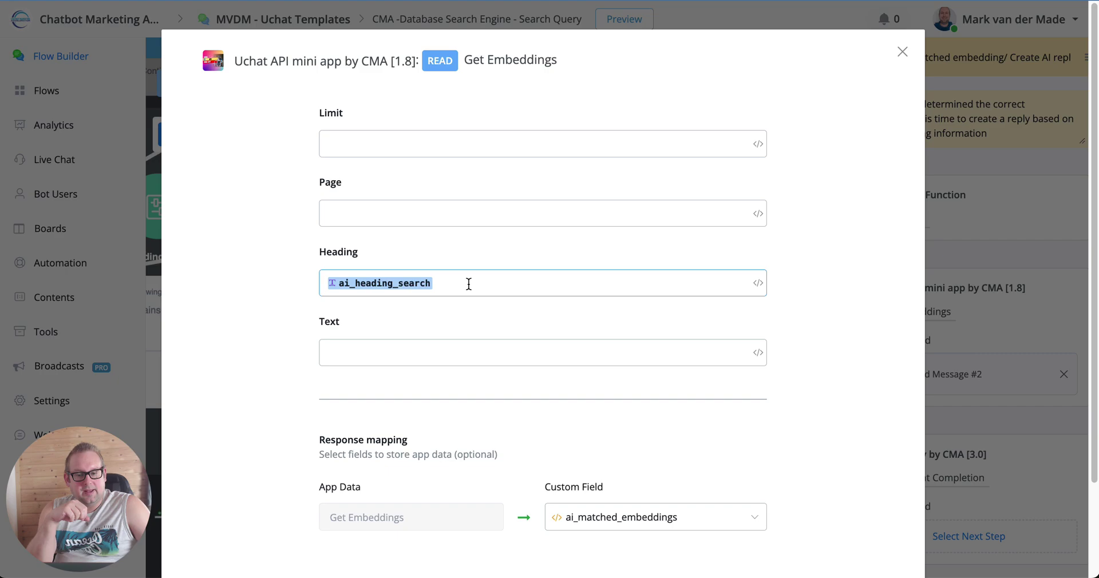
left_click(394, 333)
scroll(394, 331, "down", 2)
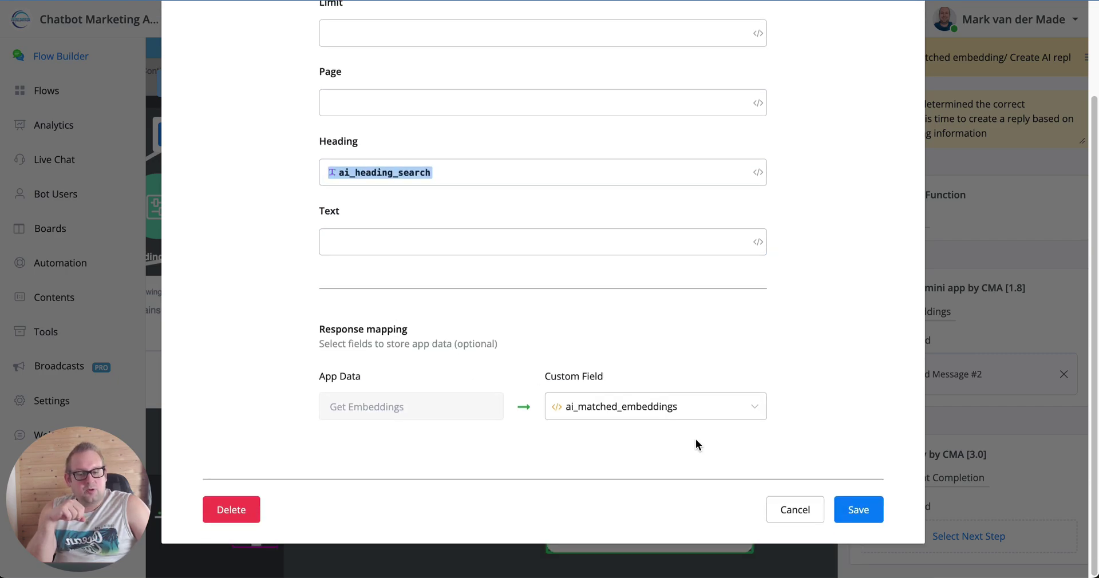
left_click(816, 511)
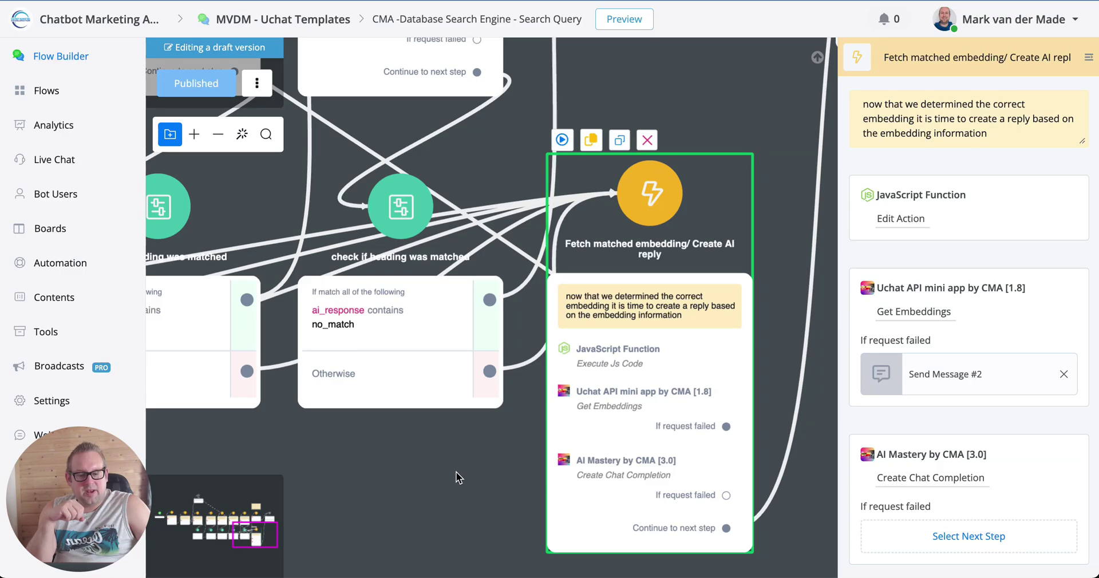
Step: Examine how the Generate Fallback message and Fetch matched embedding nodes connect to the send fallback message node
scroll(515, 286, "up", 4)
scroll(515, 287, "right", 3)
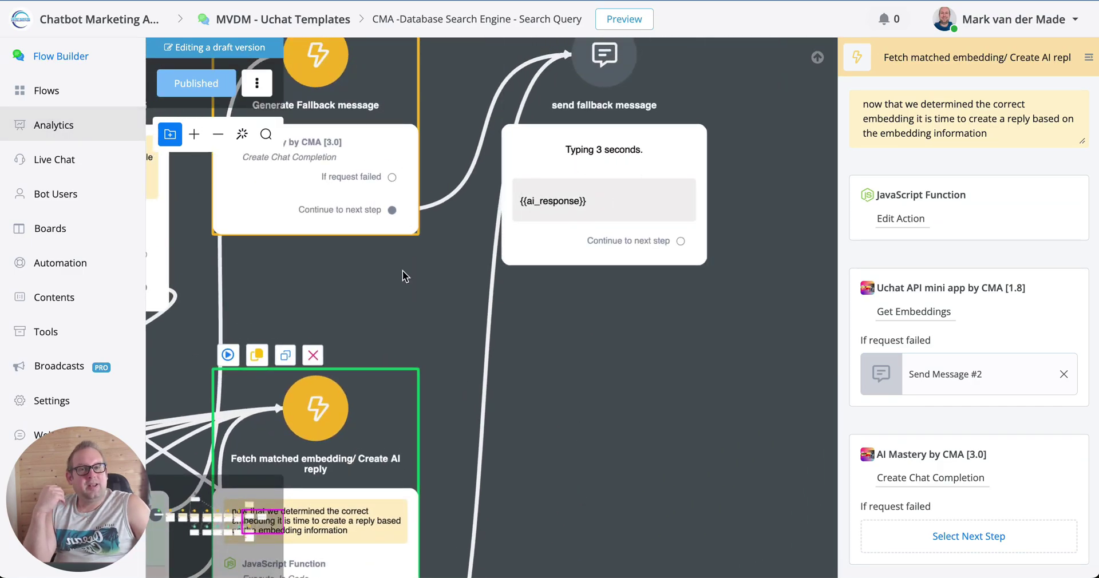
scroll(530, 293, "down", 1)
scroll(531, 292, "down", 3)
scroll(217, 372, "up", 2)
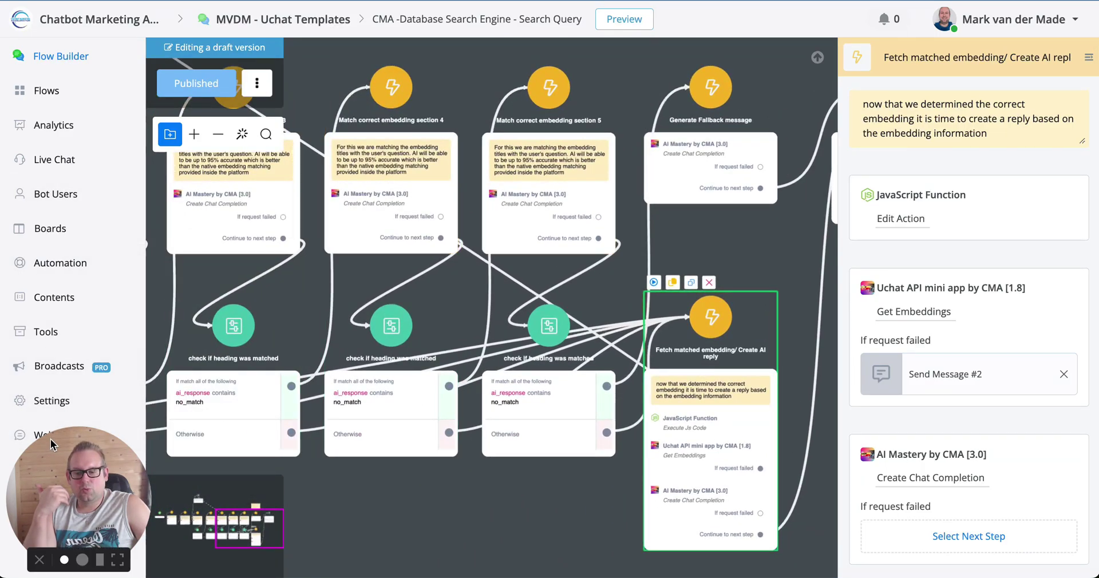
Step: Open the WebChat Widget's chat and send the message "I forgot my password. how can I reset this?"
left_click_drag(59, 442, 87, 448)
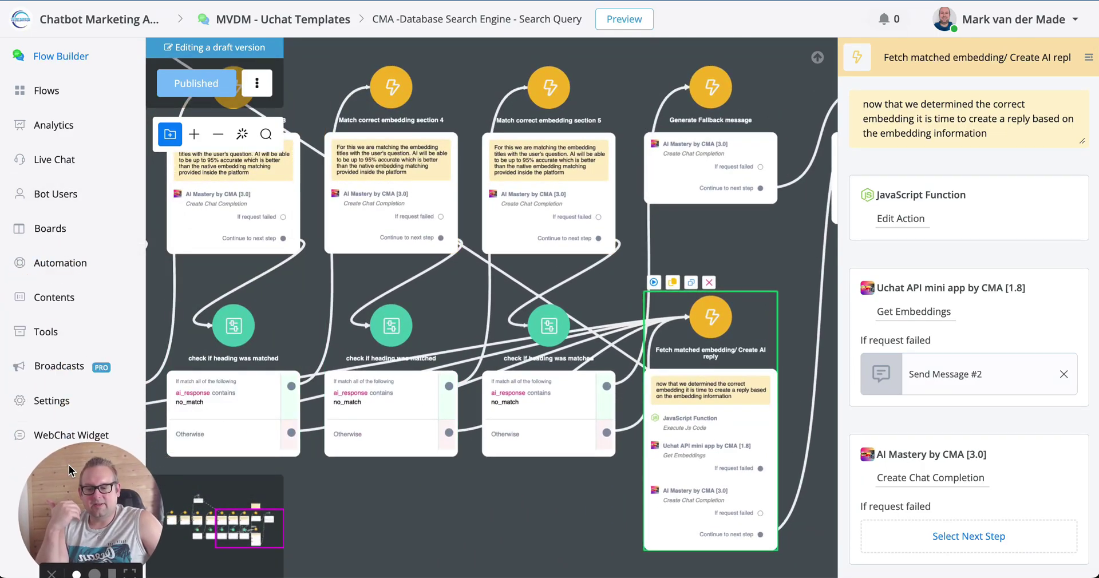
left_click(27, 434)
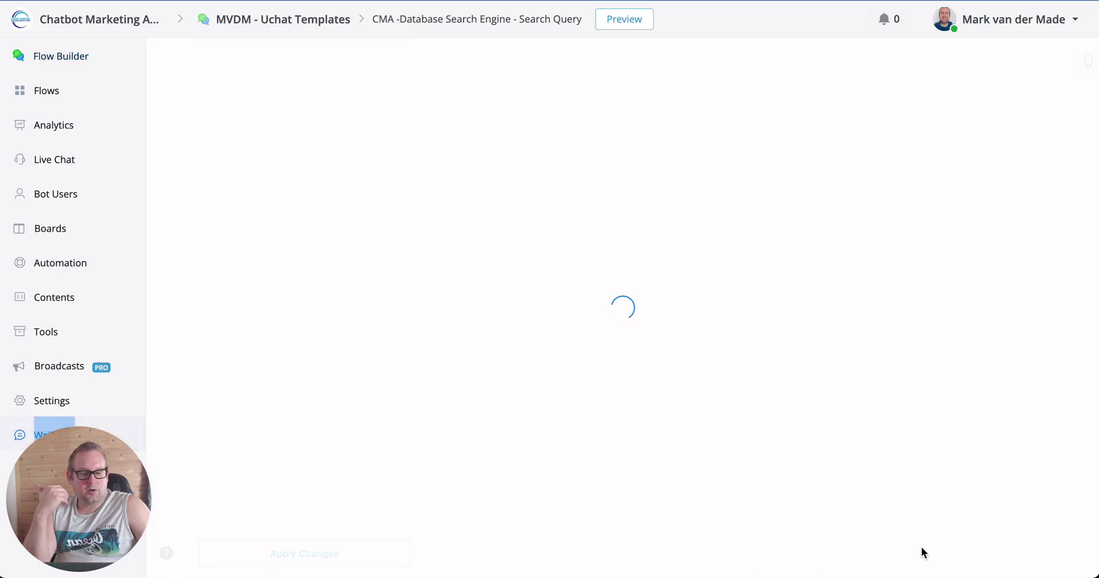
left_click(1034, 547)
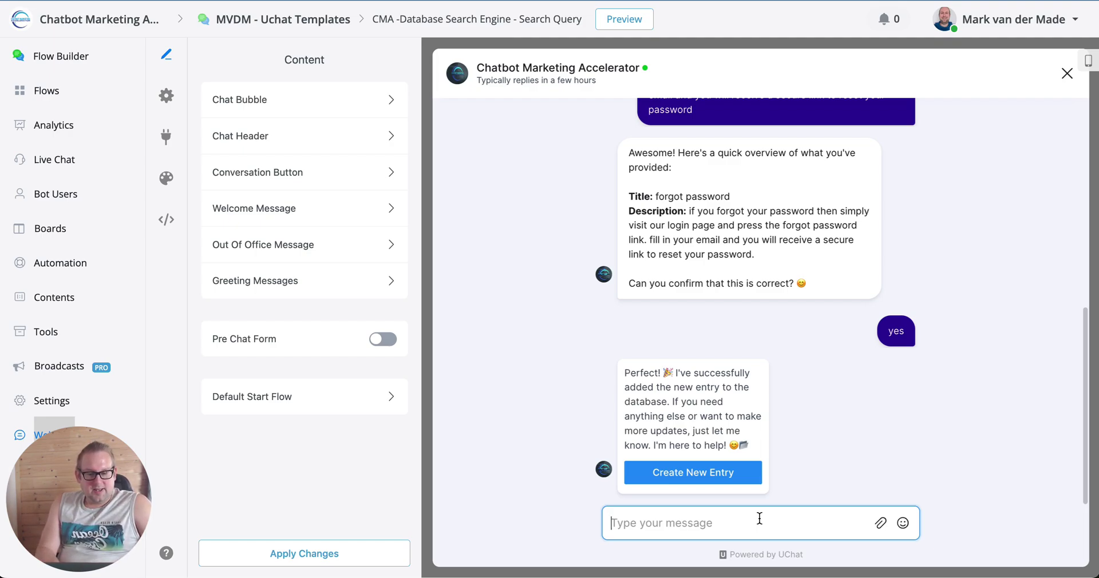
type("I")
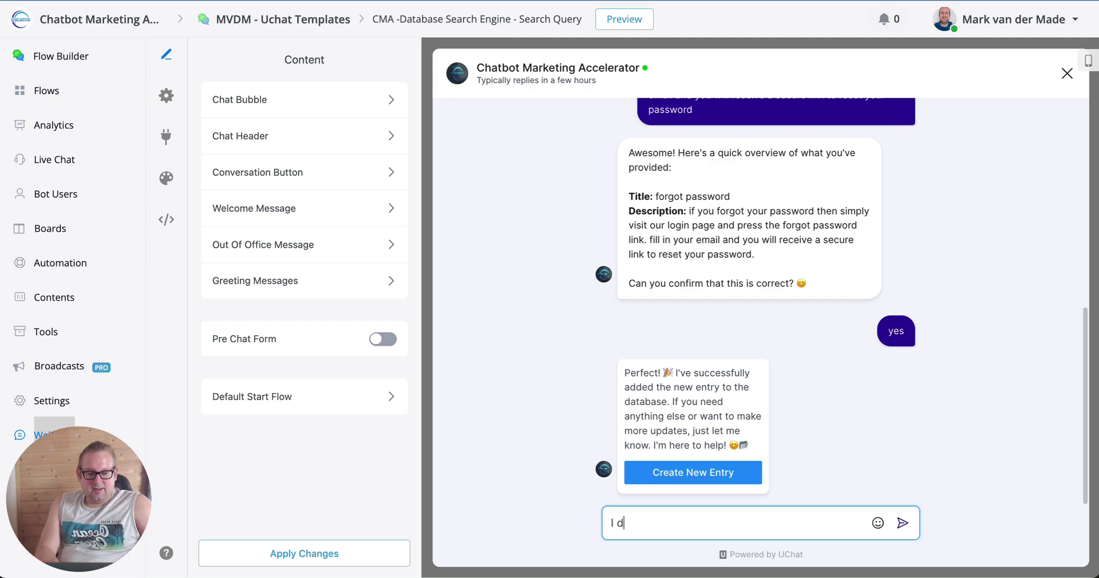
type(" forgot my pa")
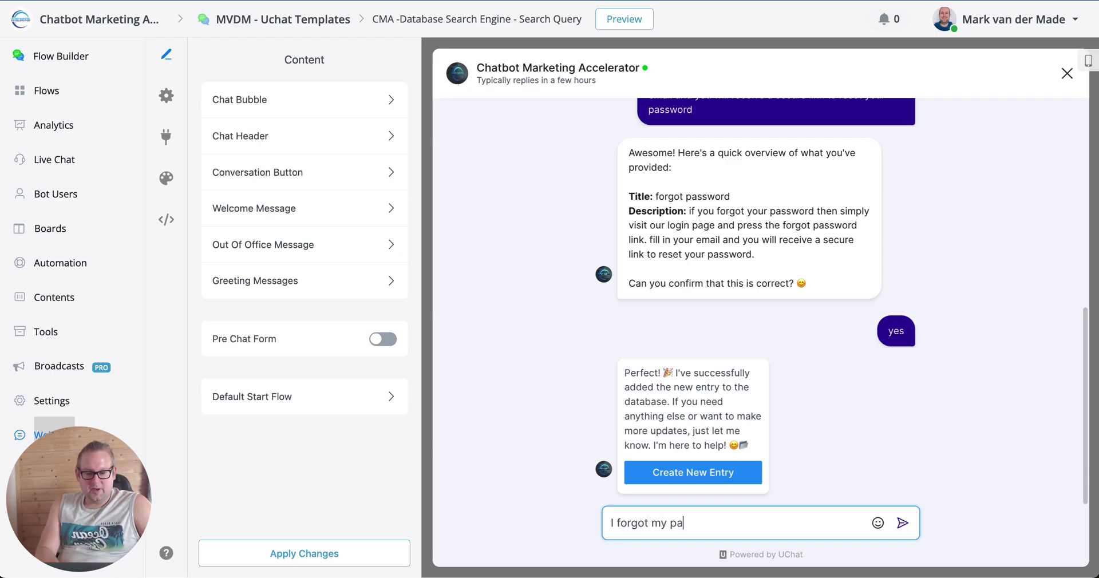
type("ssword. how can I reset this?")
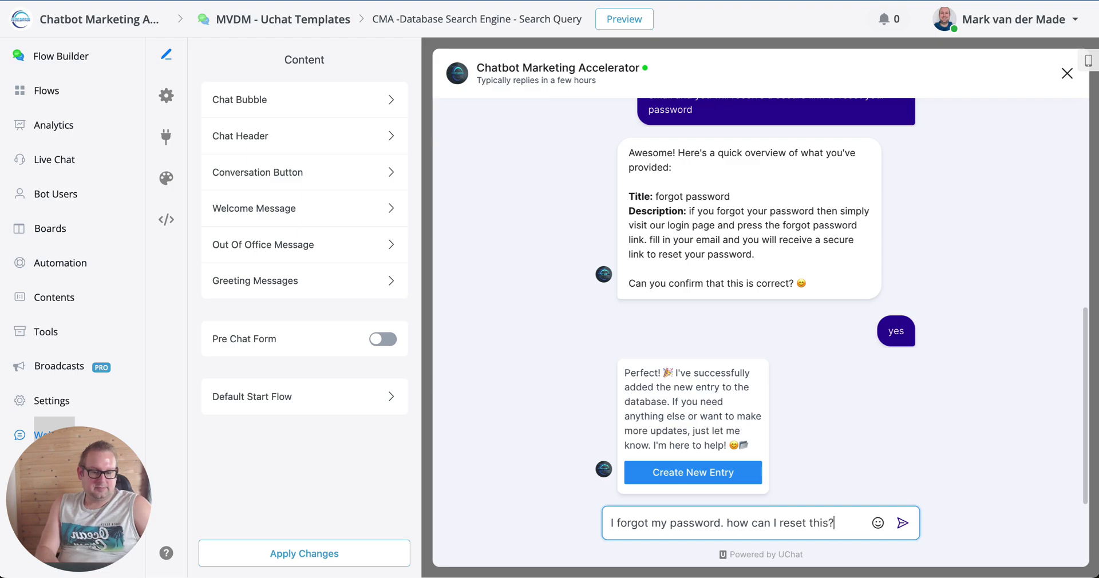
key("Return")
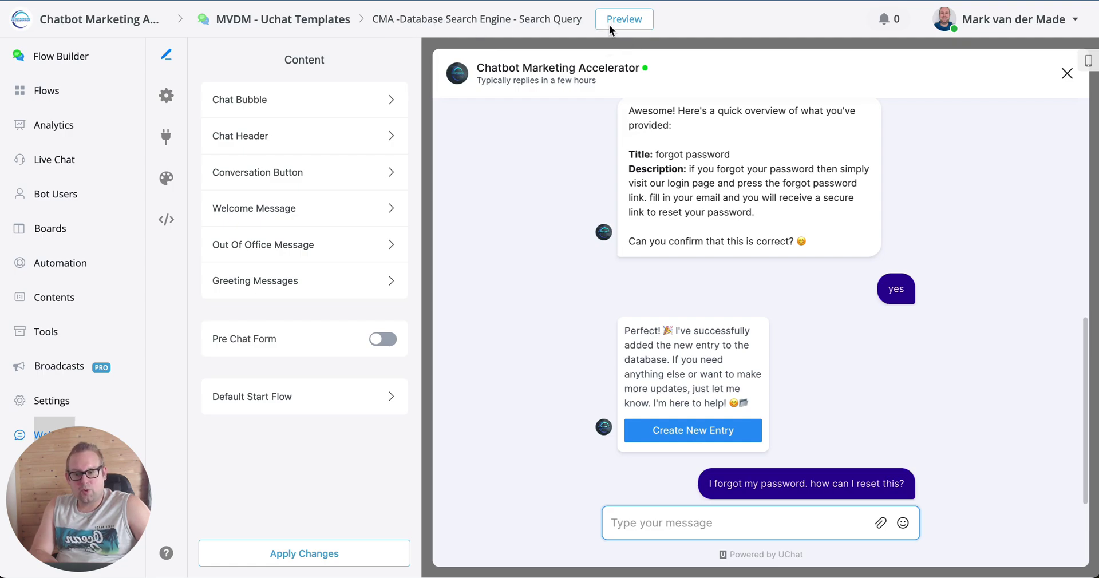
Step: Check the Default Reply's sub flow among the automation keywords, and read the bot's answer to the password question in the web chat
left_click(83, 267)
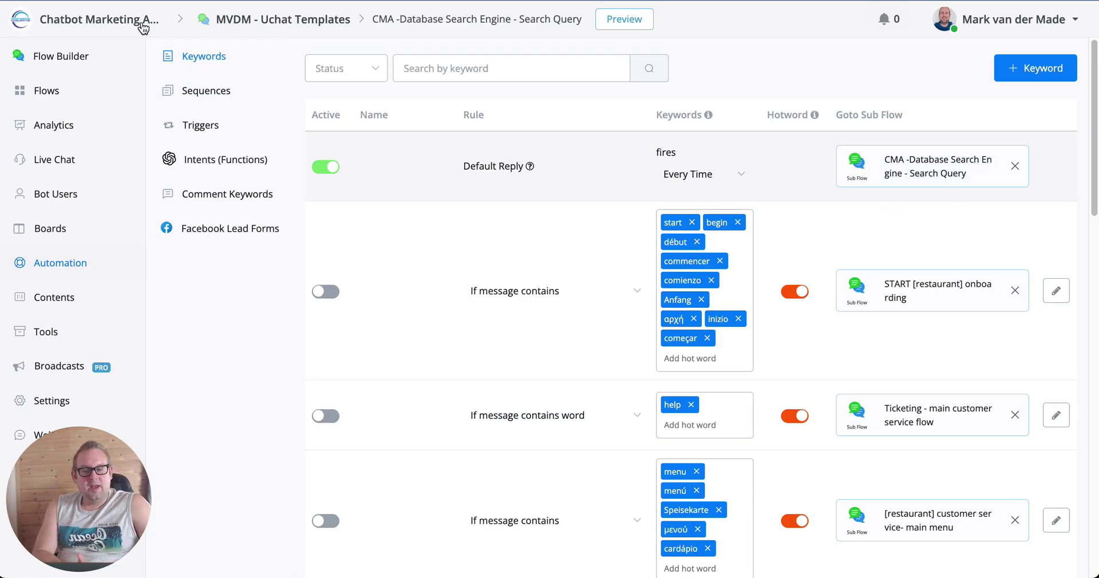
left_click(23, 429)
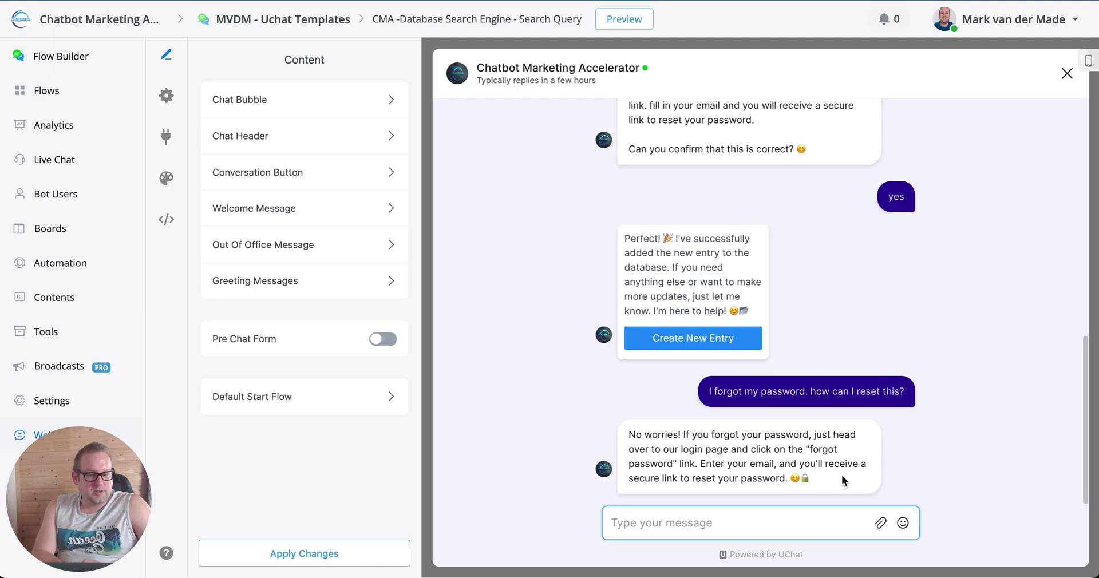
left_click_drag(807, 475, 633, 438)
left_click(641, 439)
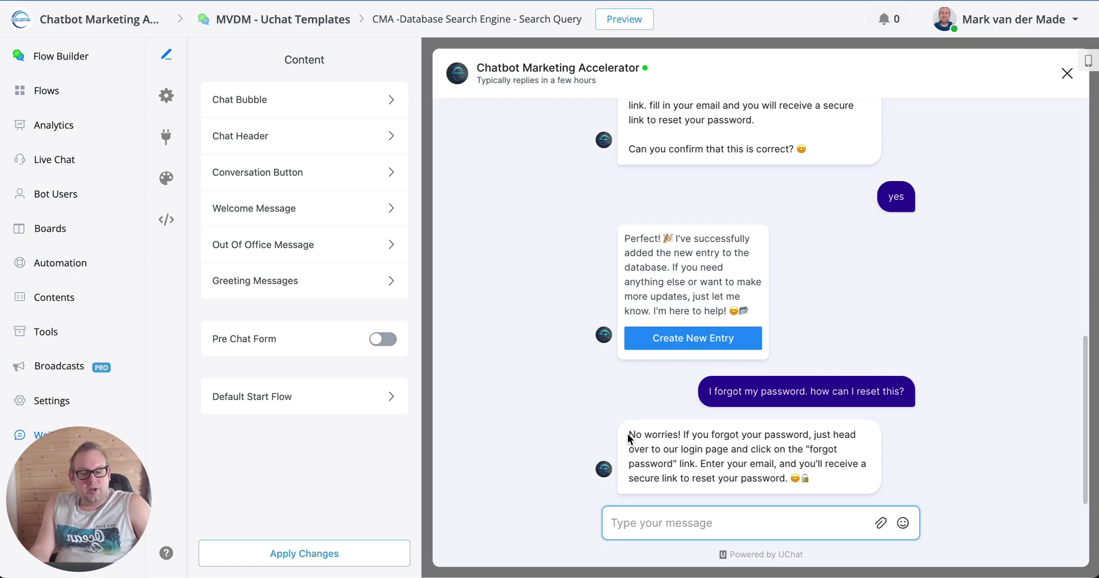
left_click_drag(628, 433, 841, 483)
left_click(840, 487)
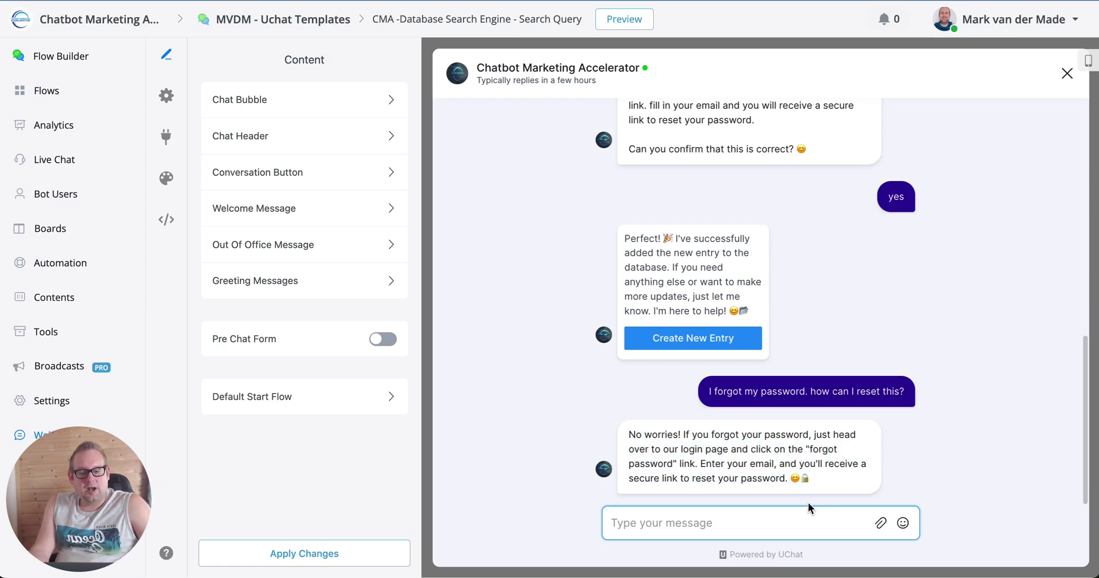
Step: Send the chat message "how to access your templates?" and check the entries on the workspace's OpenAI Embeddings page
left_click(774, 518)
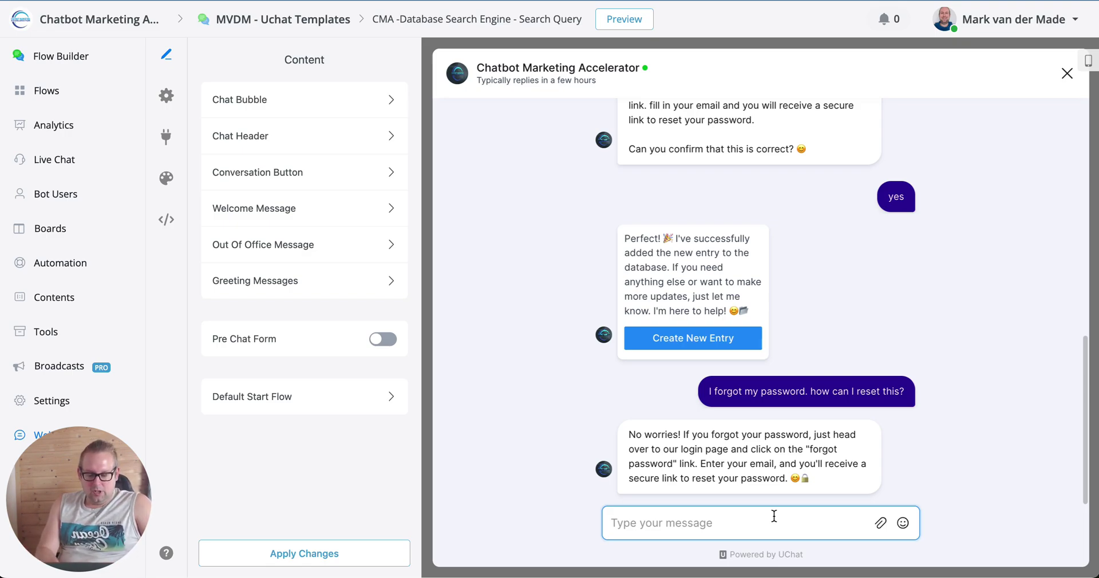
type("how to acces")
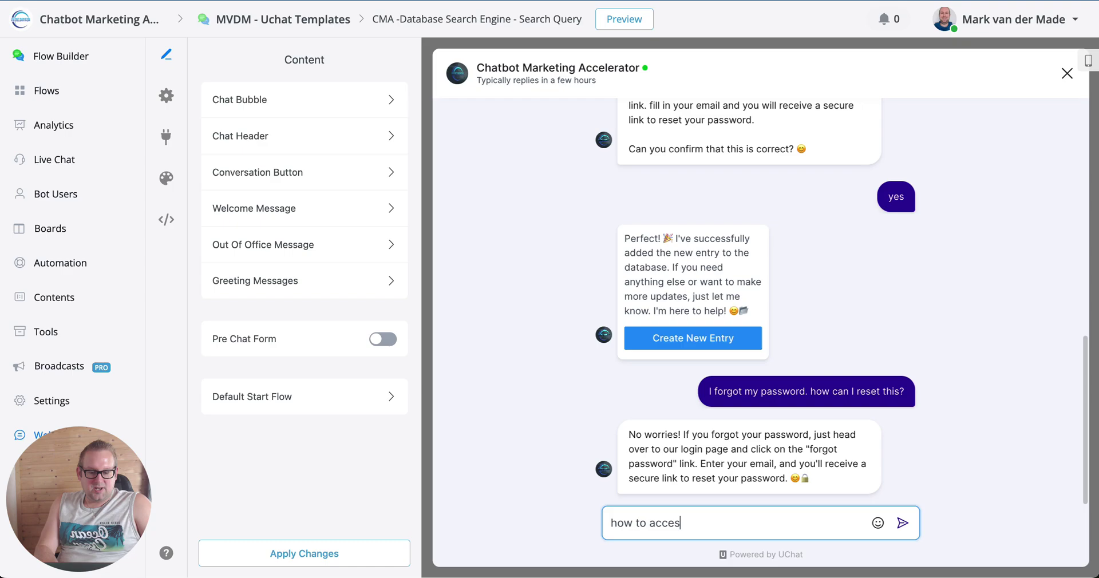
type("s yo")
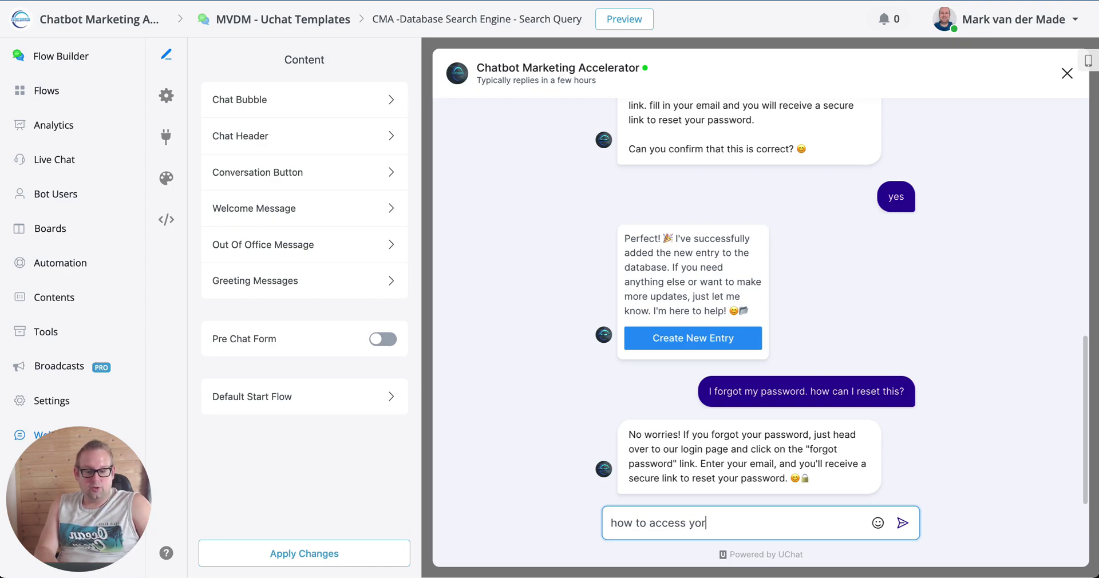
type("ur")
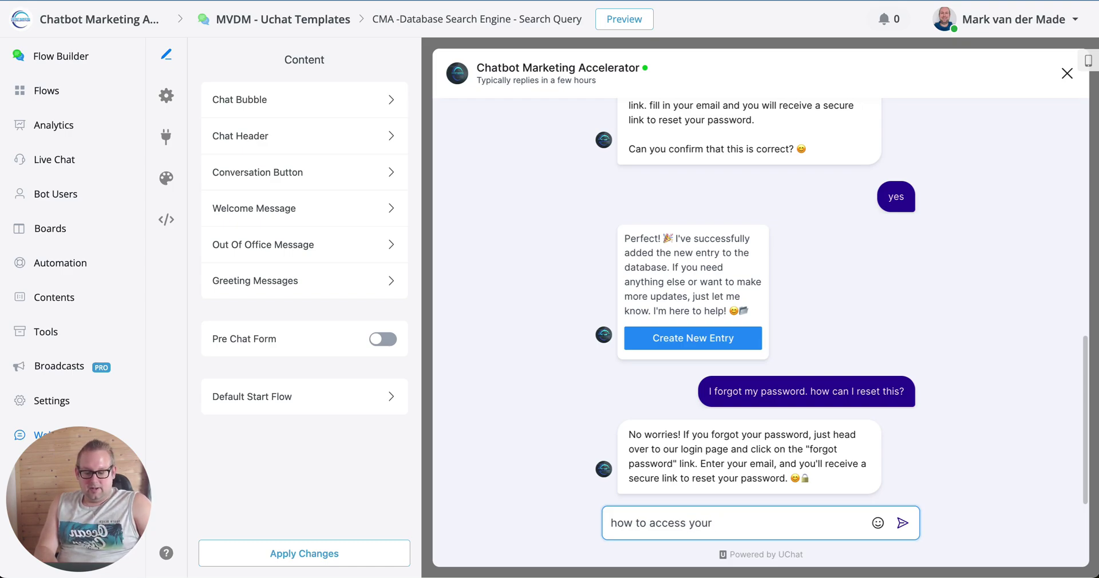
type(" templates?")
key("Return")
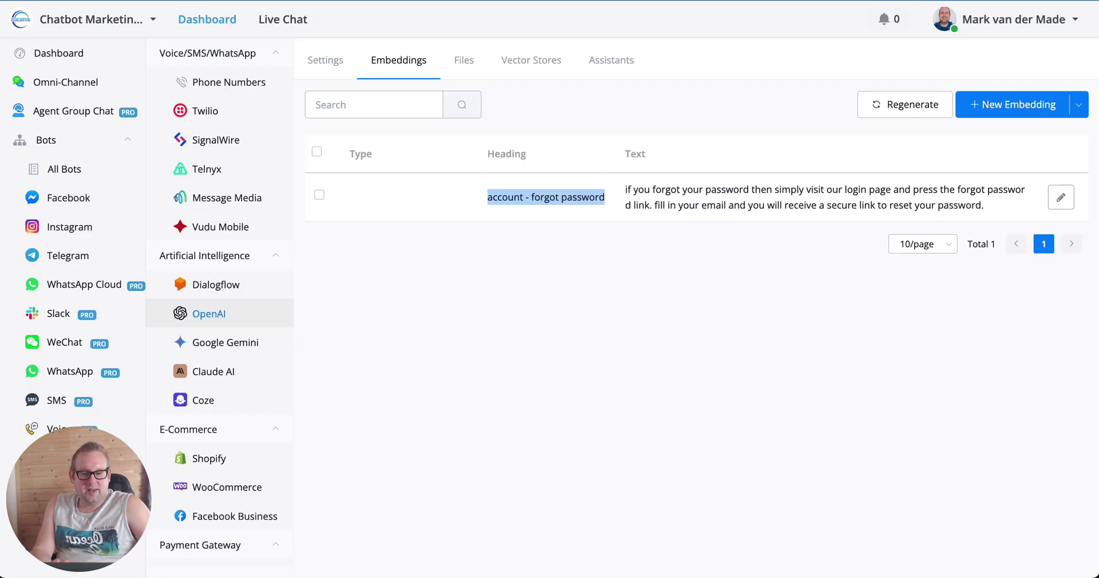
left_click(623, 228)
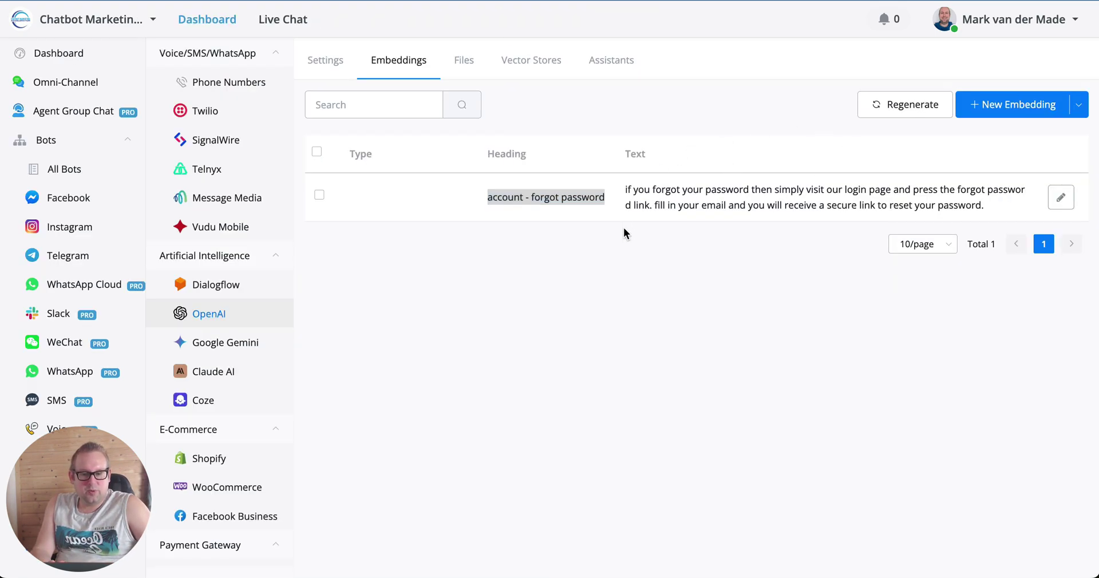
Step: Check the forgot password embedding's heading, and examine the Generate Fallback message and send fallback message nodes within the whole Search Query flow
triple_click(590, 197)
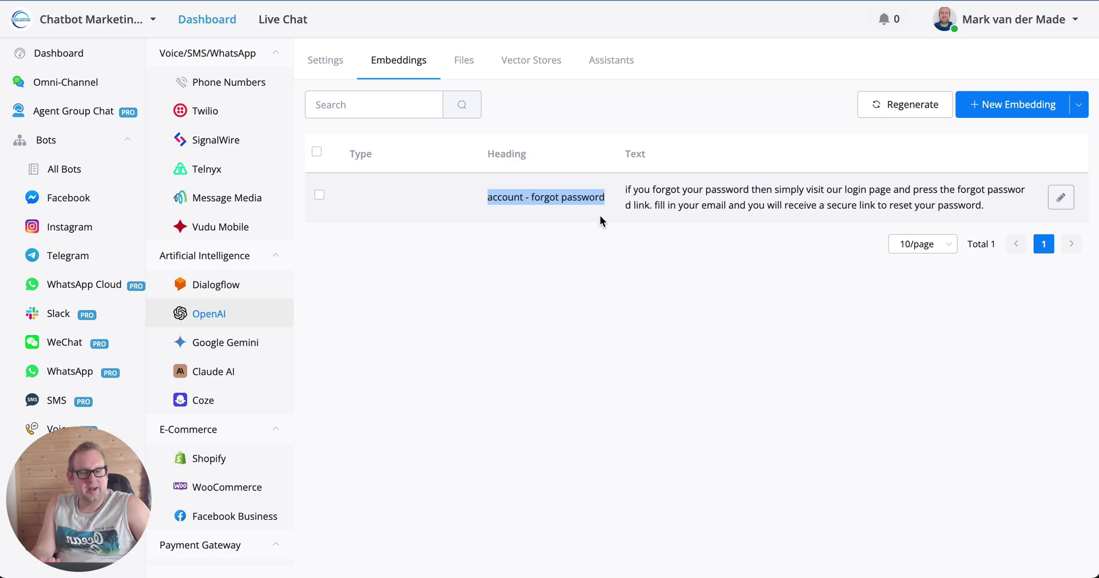
left_click(598, 200)
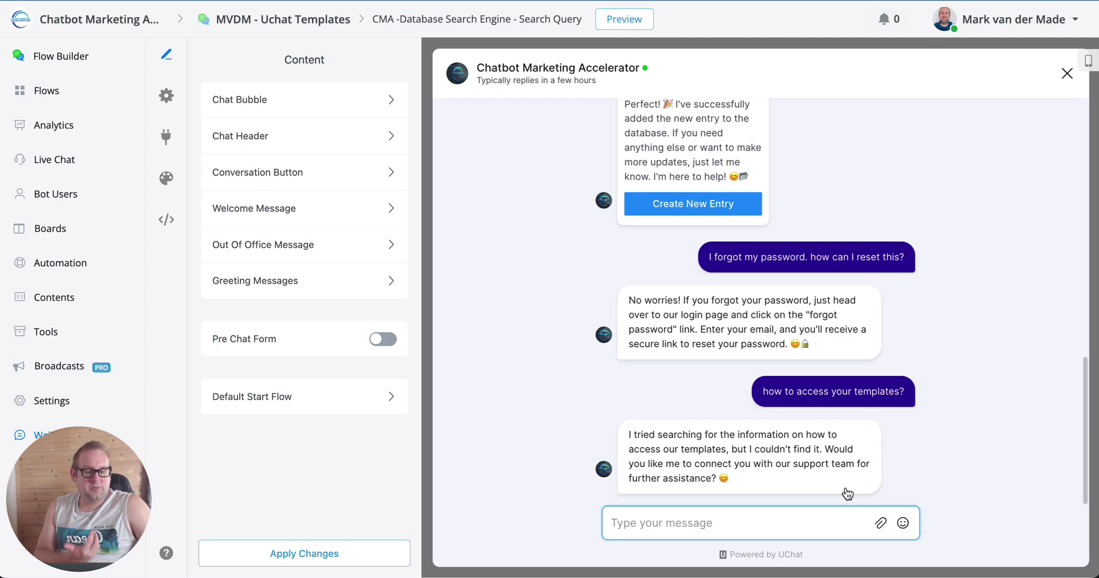
left_click(55, 60)
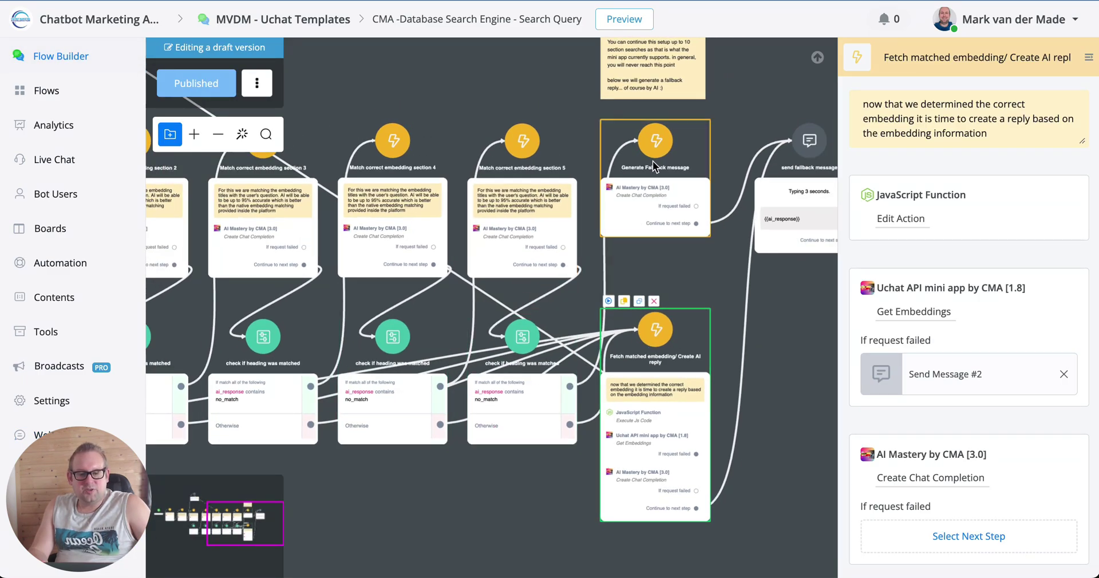
scroll(657, 173, "up", 3)
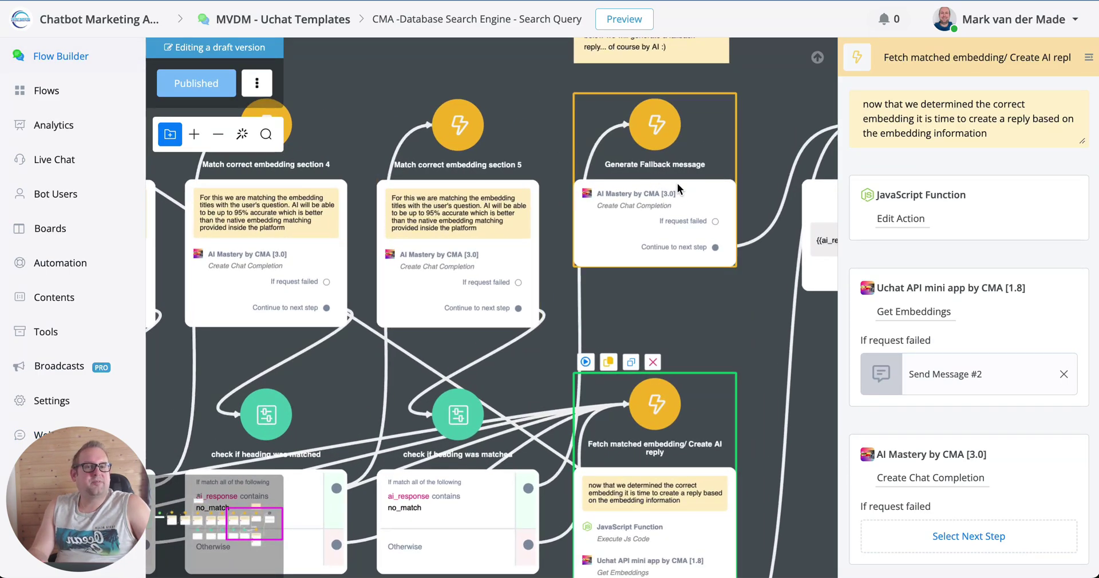
scroll(761, 113, "right", 5)
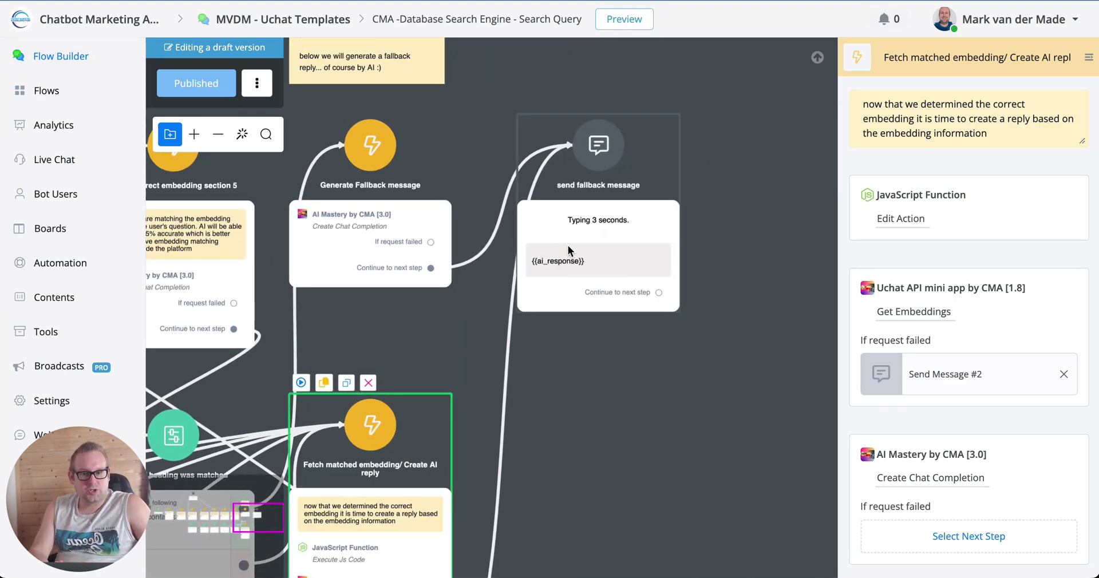
scroll(567, 248, "down", 2)
scroll(568, 255, "down", 3)
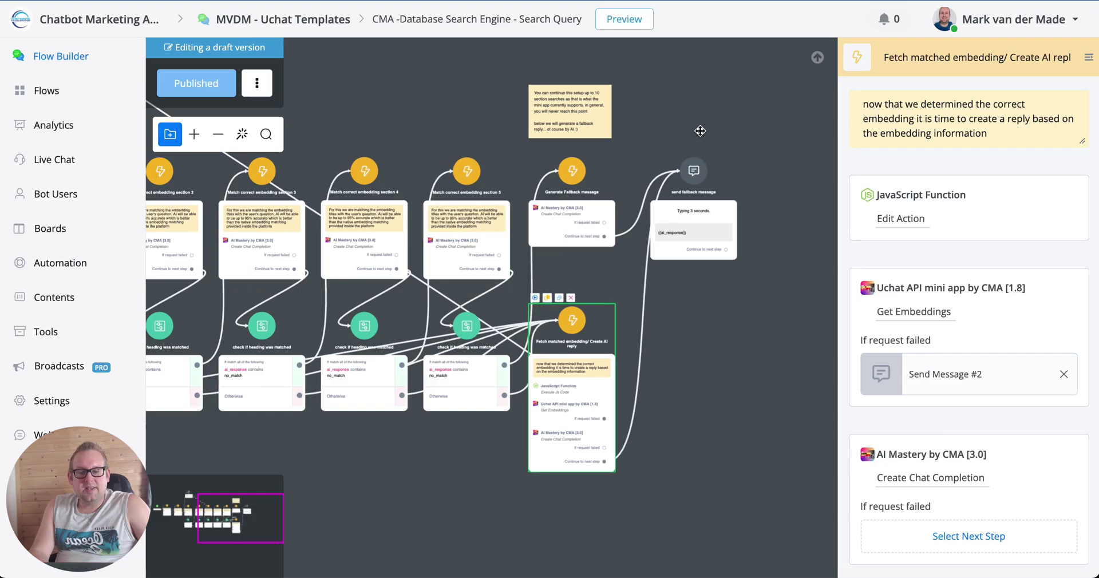
scroll(327, 489, "down", 3)
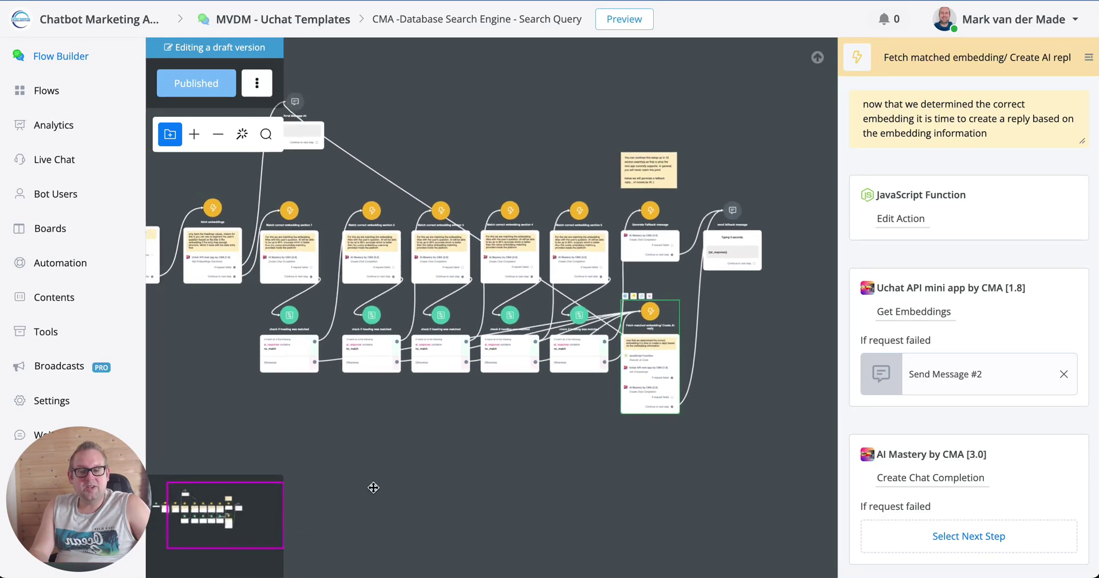
left_click_drag(396, 487, 482, 473)
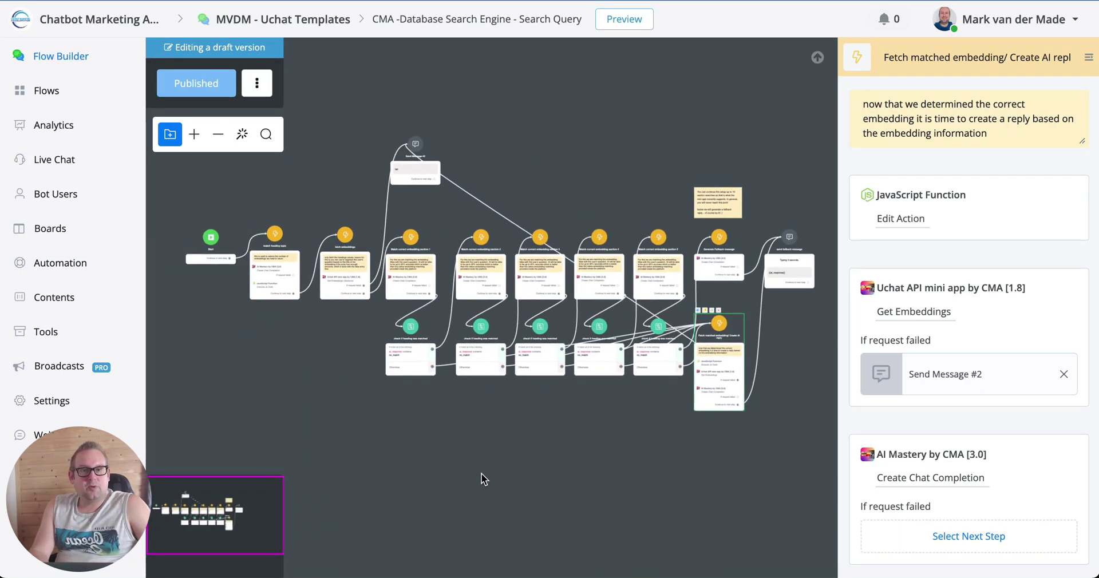
left_click(481, 473)
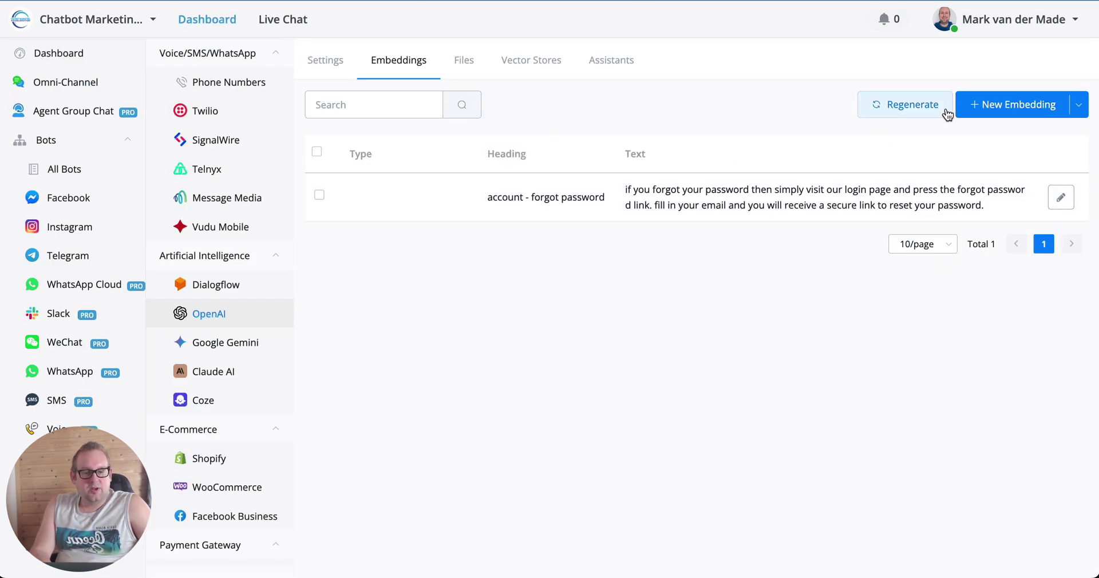
Step: Draft a new embedding with the heading "account - forgot username" and discard it without creating it
left_click(1039, 106)
left_click(428, 139)
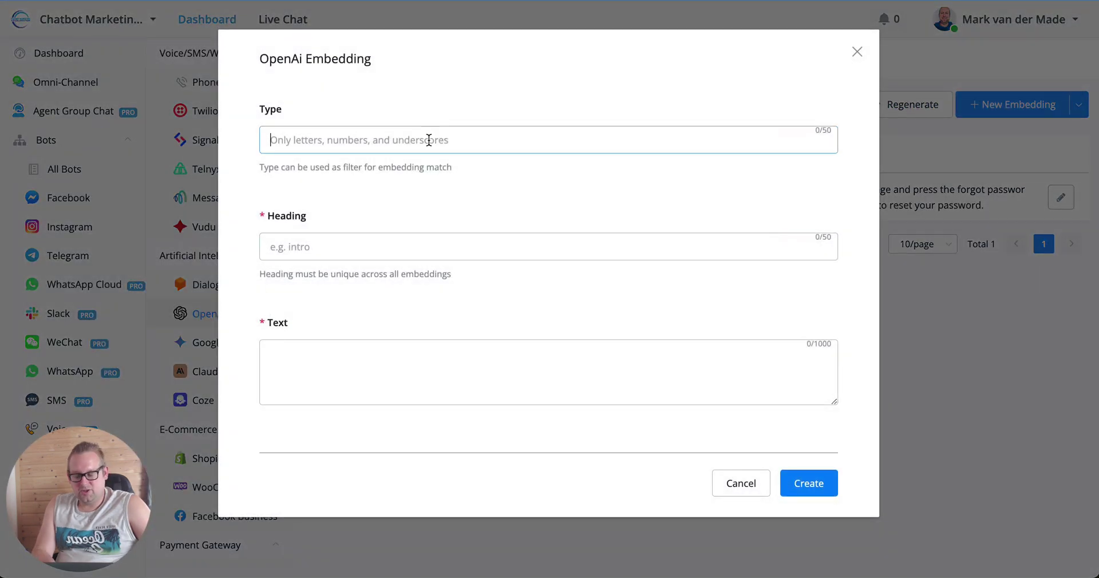
type("account")
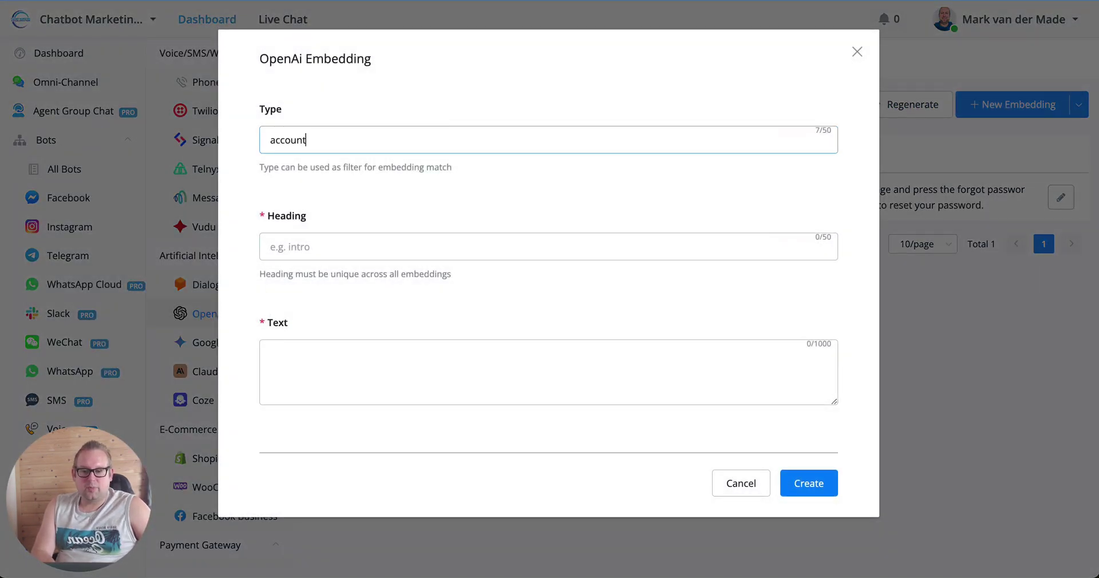
key("BackSpace")
key("BackSpace")
key("BackSpace")
key("BackSpace")
key("BackSpace")
key("BackSpace")
key("BackSpace")
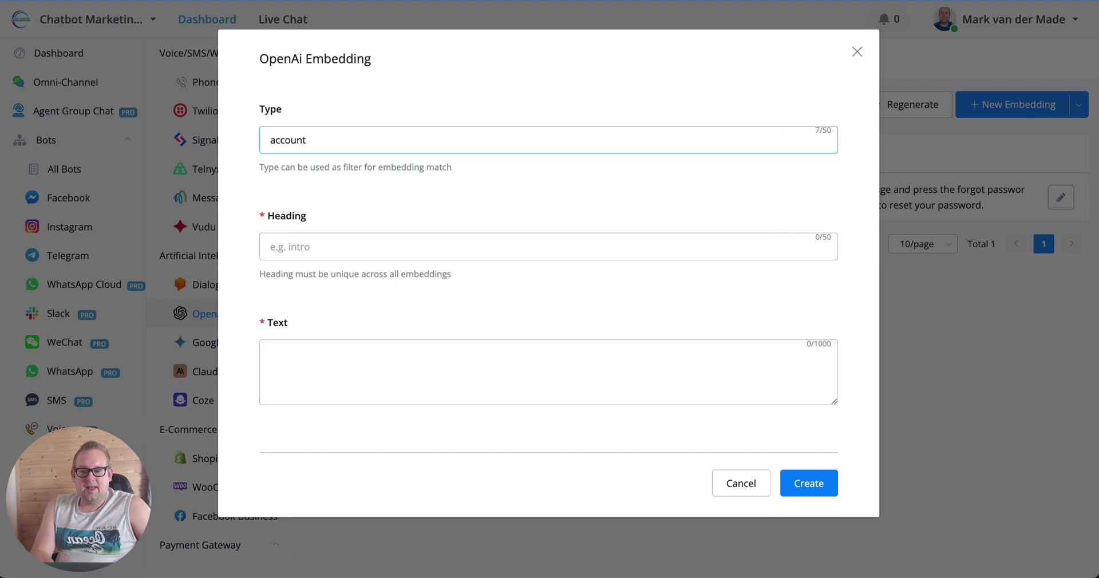
left_click(458, 249)
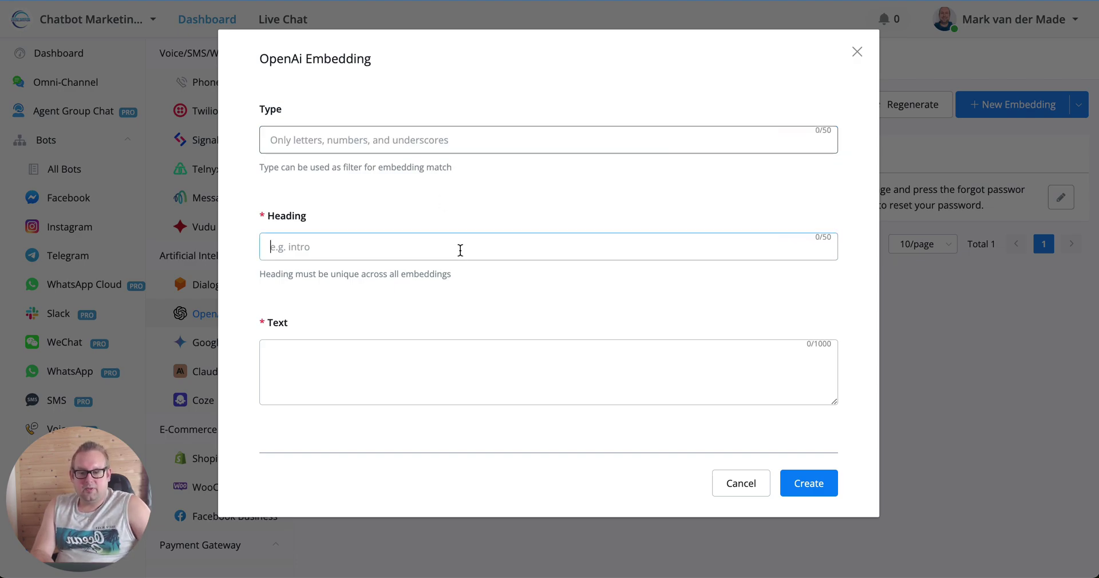
type("account - ")
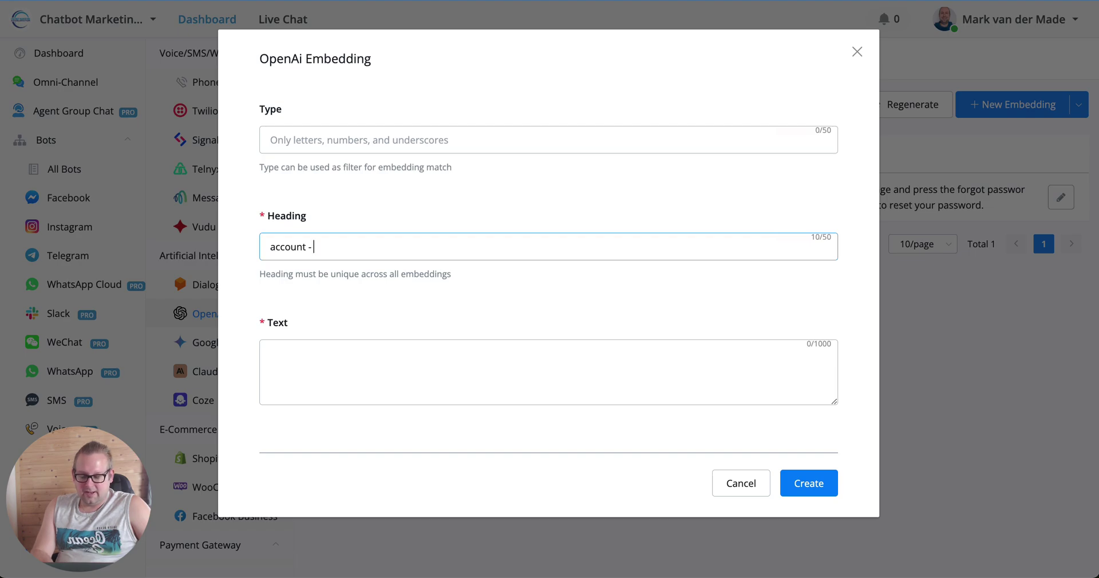
type("forgot user name")
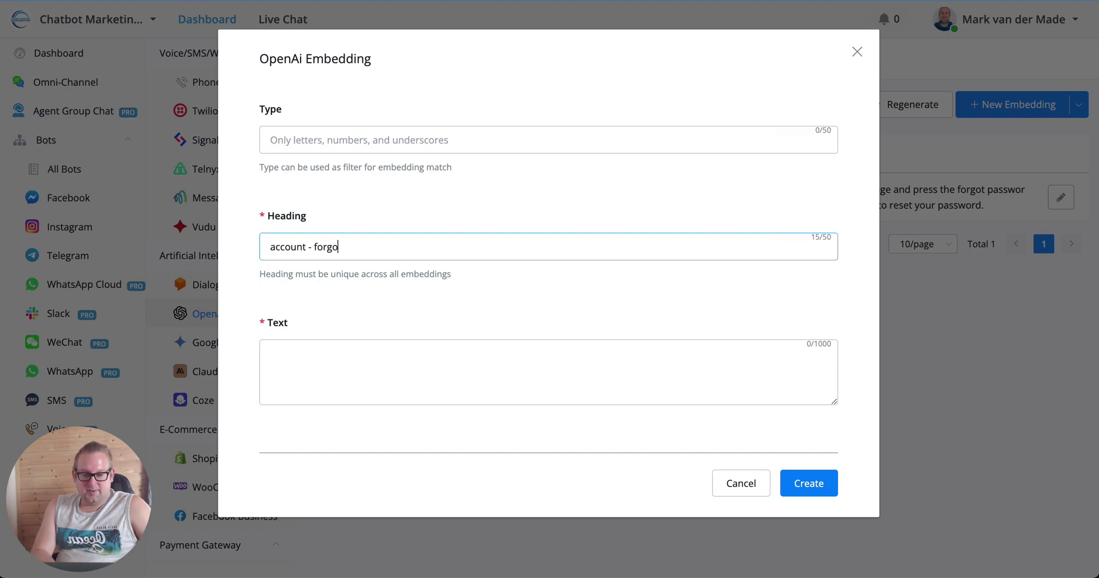
key("BackSpace")
key("BackSpace")
key("BackSpace")
key("BackSpace")
key("BackSpace")
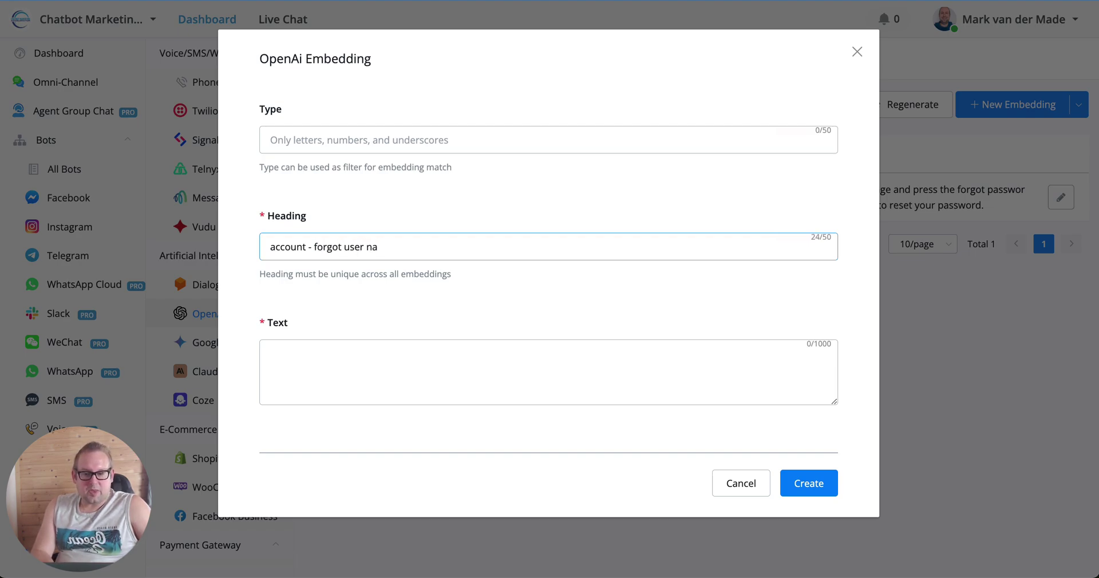
type("name")
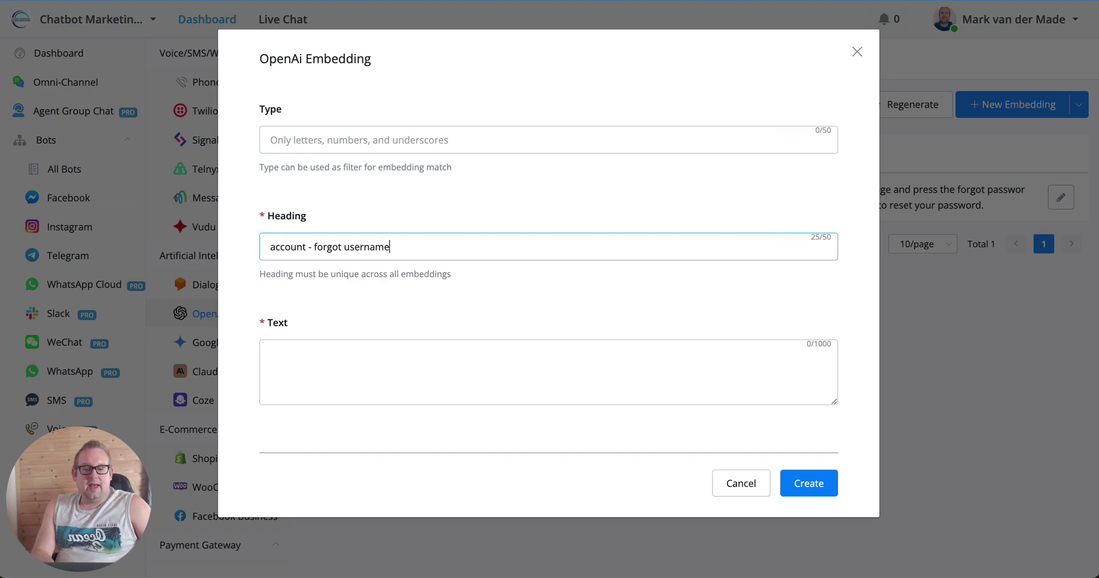
left_click(404, 377)
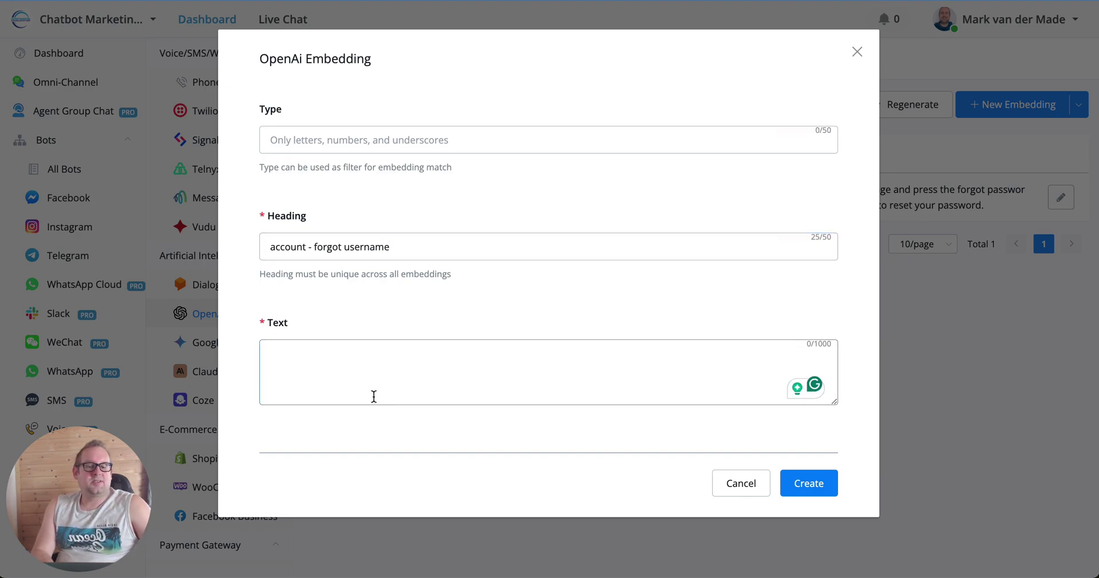
left_click(744, 484)
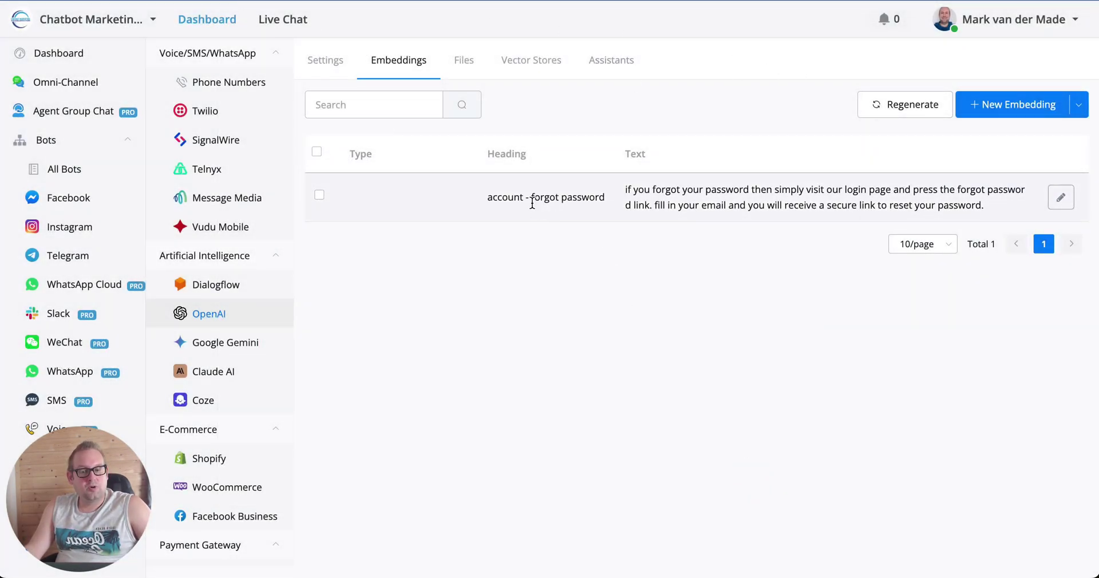
Step: Examine the heading of the forgot password embedding, its "account" category prefix and its answer text
left_click_drag(495, 197, 908, 227)
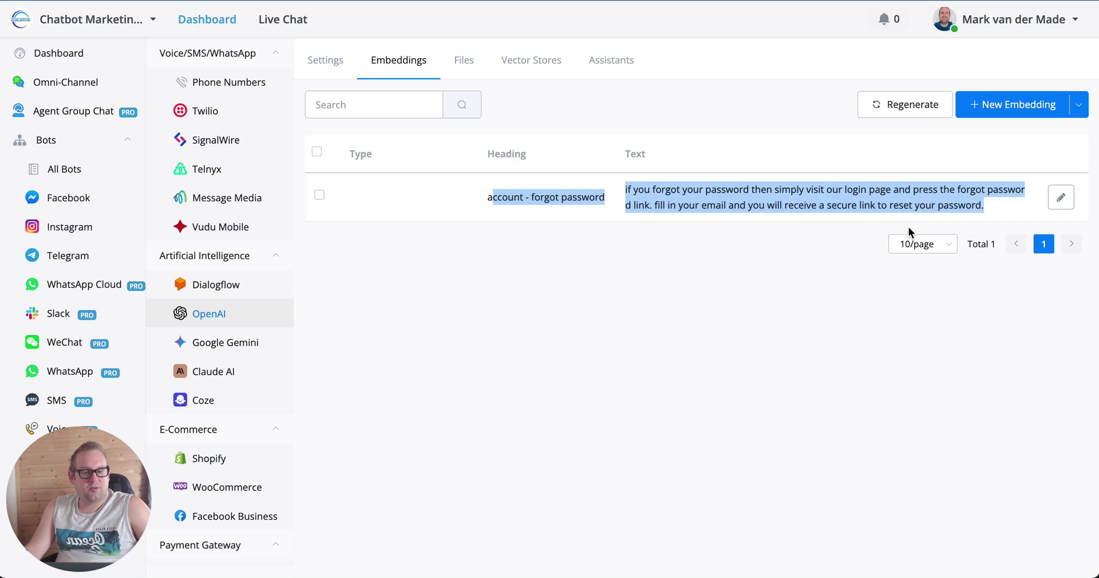
left_click(609, 204)
left_click_drag(602, 197, 485, 193)
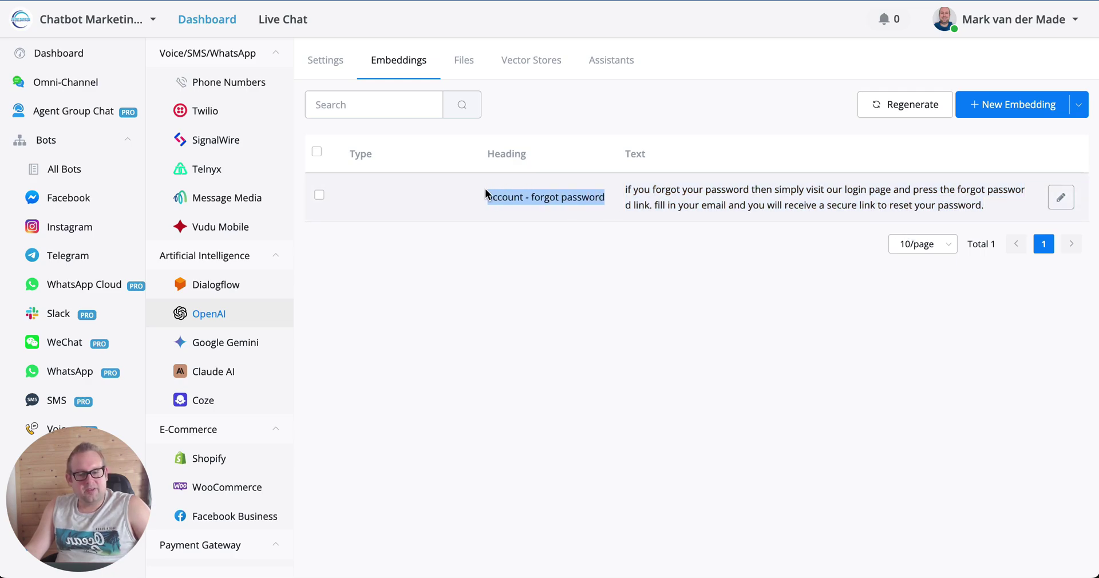
left_click(503, 228)
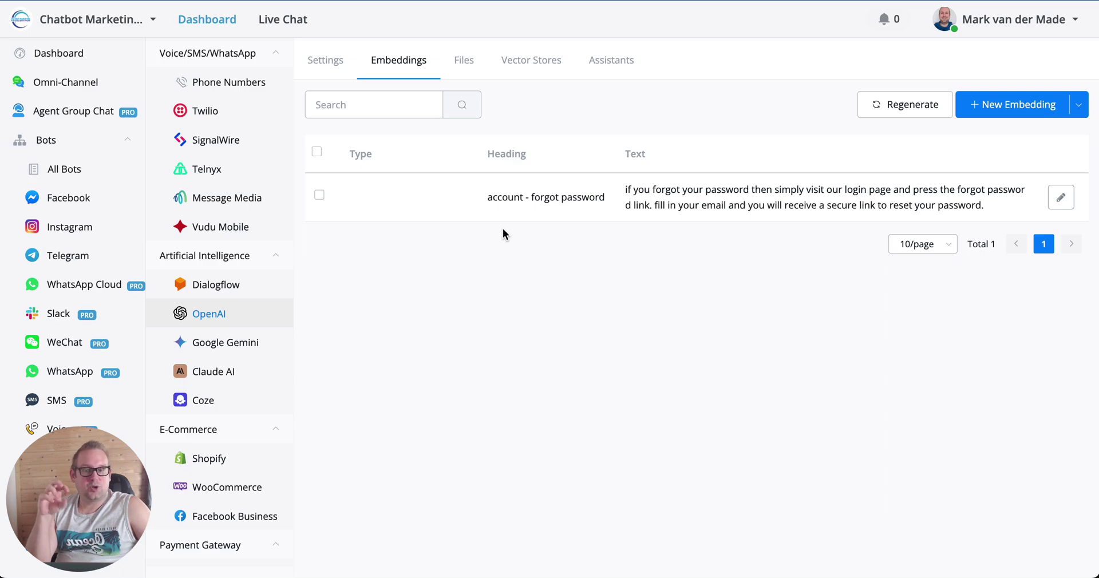
triple_click(504, 198)
double_click(504, 198)
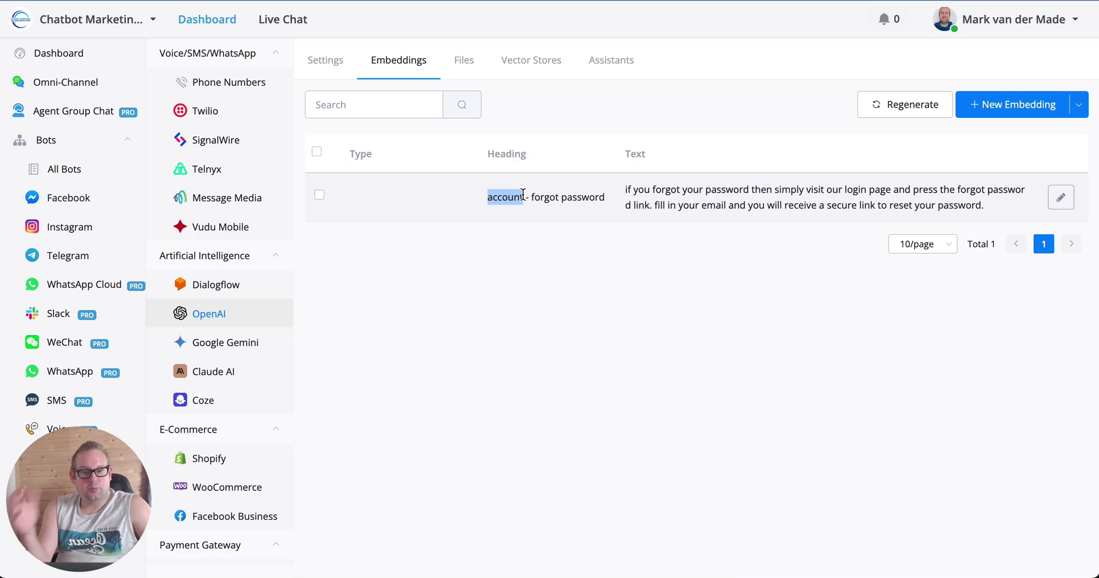
triple_click(849, 191)
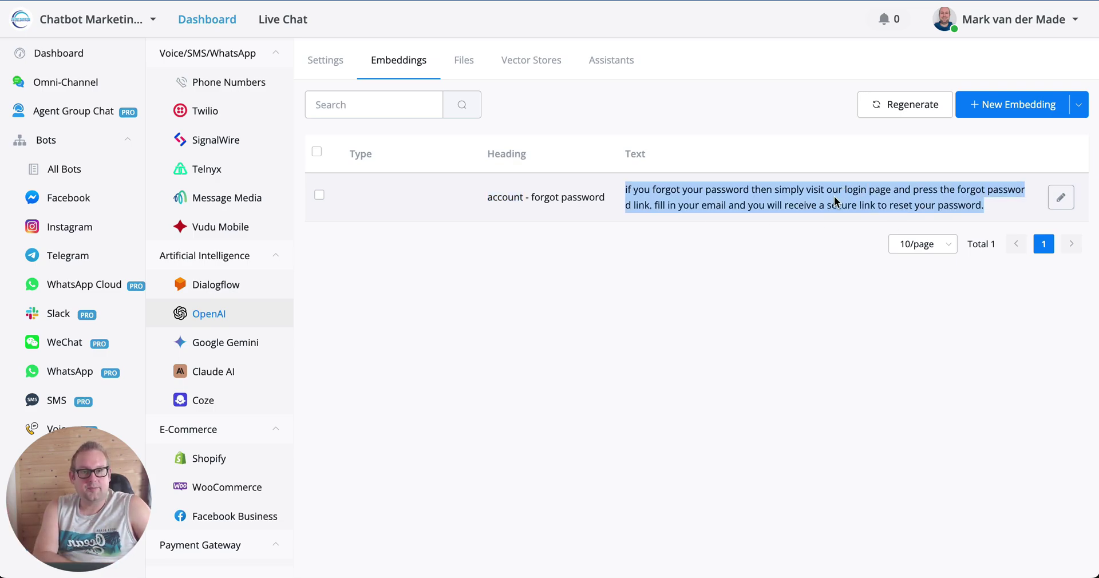
left_click(732, 297)
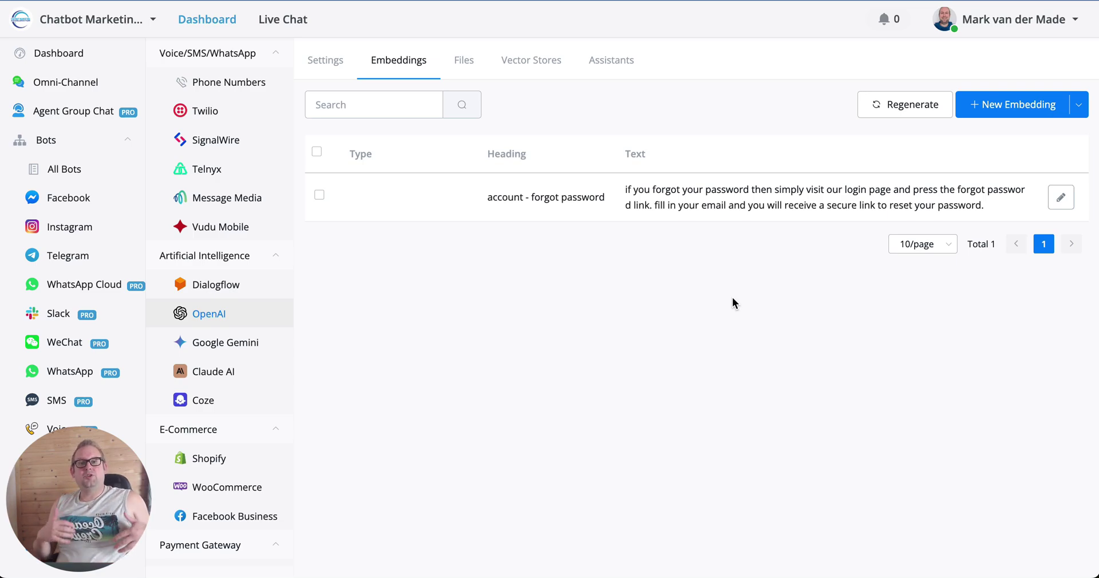